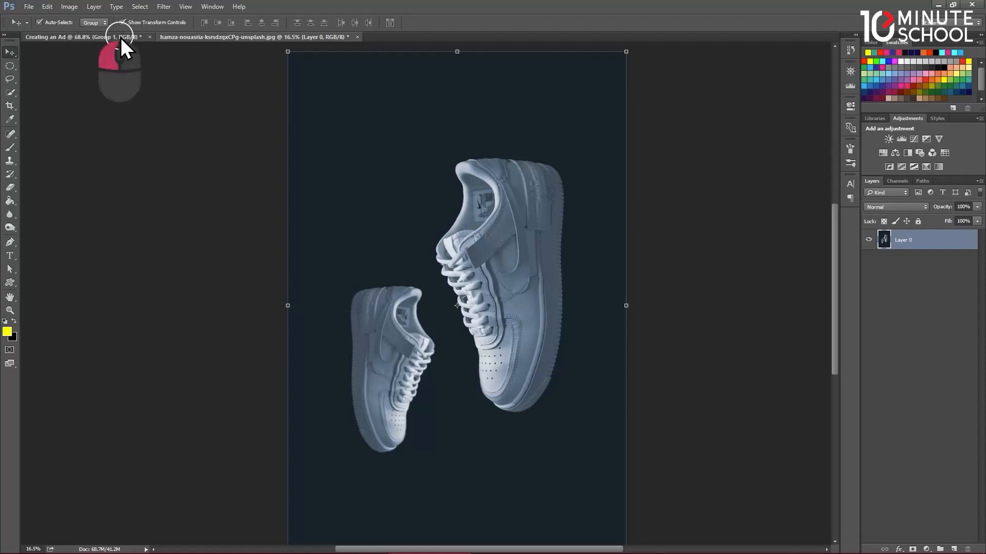
Examine what the individual layers in Group 1 contribute to the finished Creating an Ad design by toggling their visibility.
{"action": "left_click", "coordinate": [880, 236]}
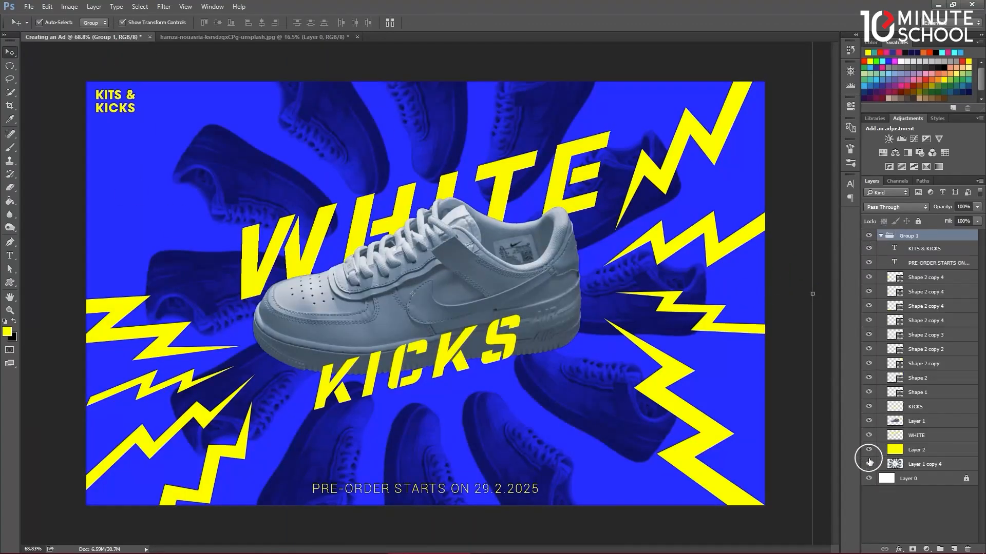
{"action": "left_click", "coordinate": [868, 464]}
{"action": "left_click", "coordinate": [868, 464]}
{"action": "left_click", "coordinate": [869, 464]}
{"action": "left_click", "coordinate": [869, 464]}
{"action": "left_click", "coordinate": [869, 421]}
{"action": "left_click", "coordinate": [869, 421]}
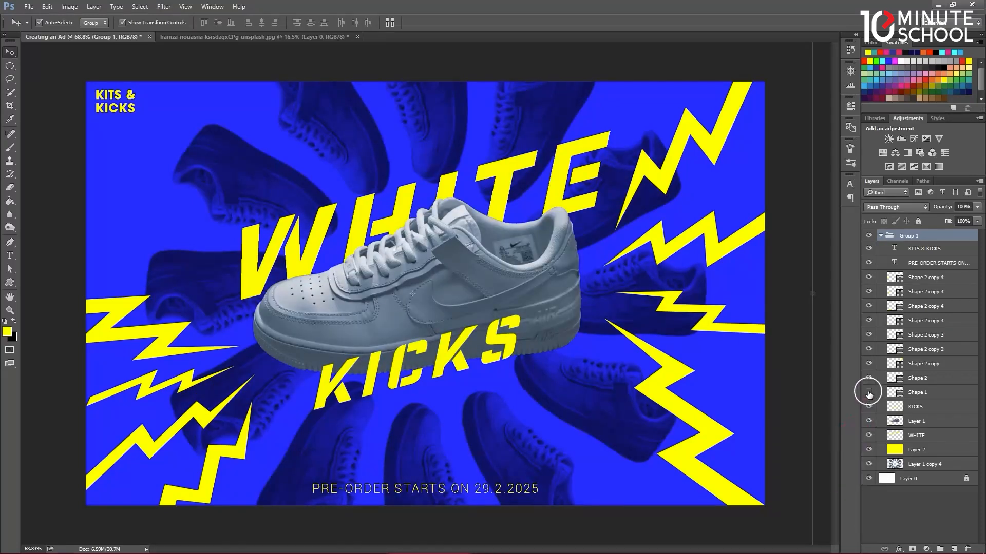
{"action": "left_click", "coordinate": [868, 392]}
{"action": "left_click", "coordinate": [869, 377]}
{"action": "left_click", "coordinate": [868, 378]}
{"action": "left_click", "coordinate": [868, 393]}
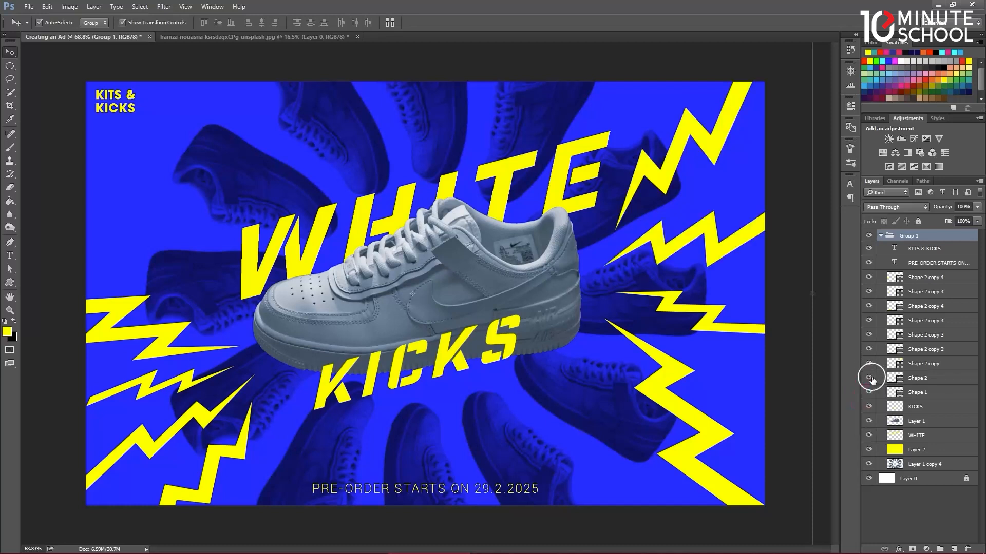
Collapse Group 1 and hide it so only the white canvas is displayed.
{"action": "left_click", "coordinate": [881, 235]}
{"action": "left_click", "coordinate": [868, 235]}
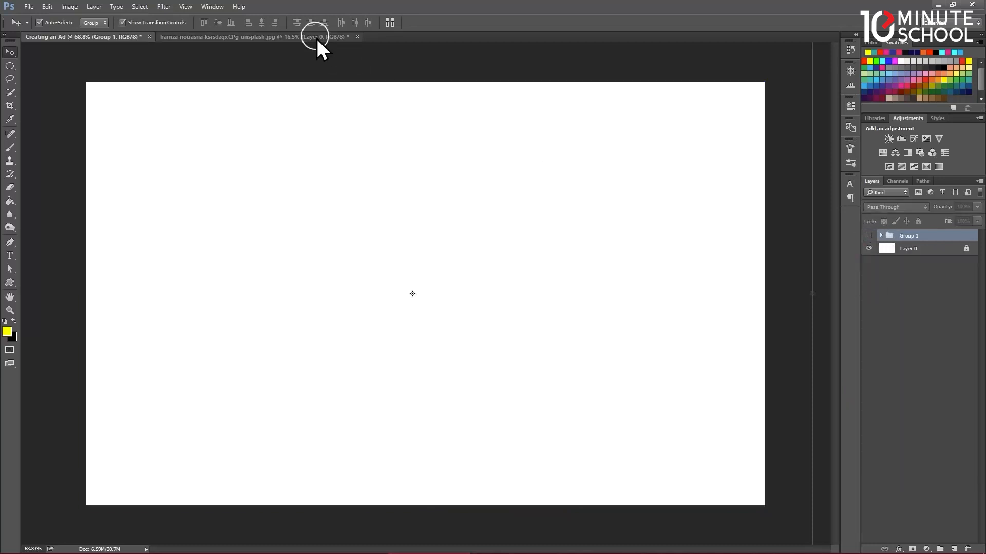
In the sneaker photo, use Quick Selection to select everything around the larger shoe, including the smaller shoe.
{"action": "left_click", "coordinate": [297, 37]}
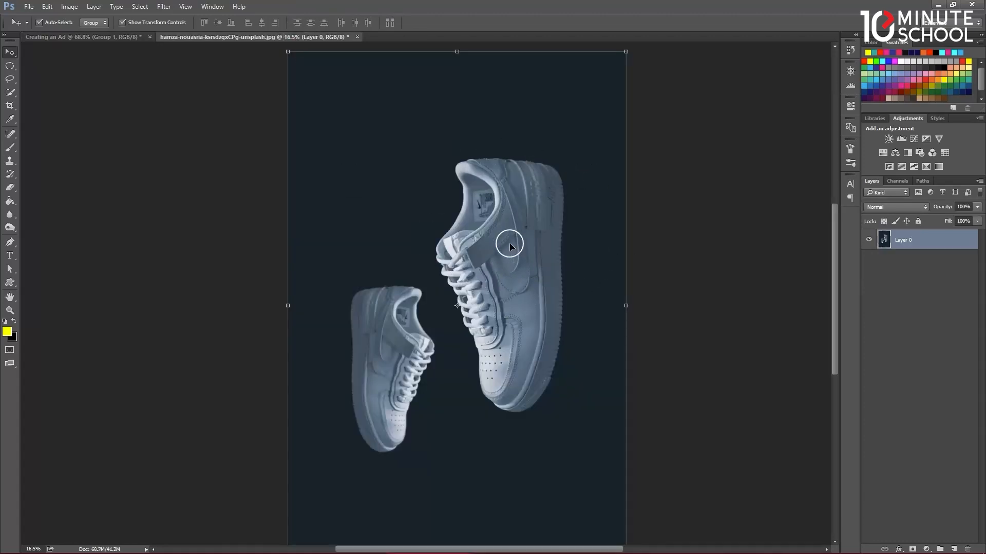
{"action": "key", "text": "w"}
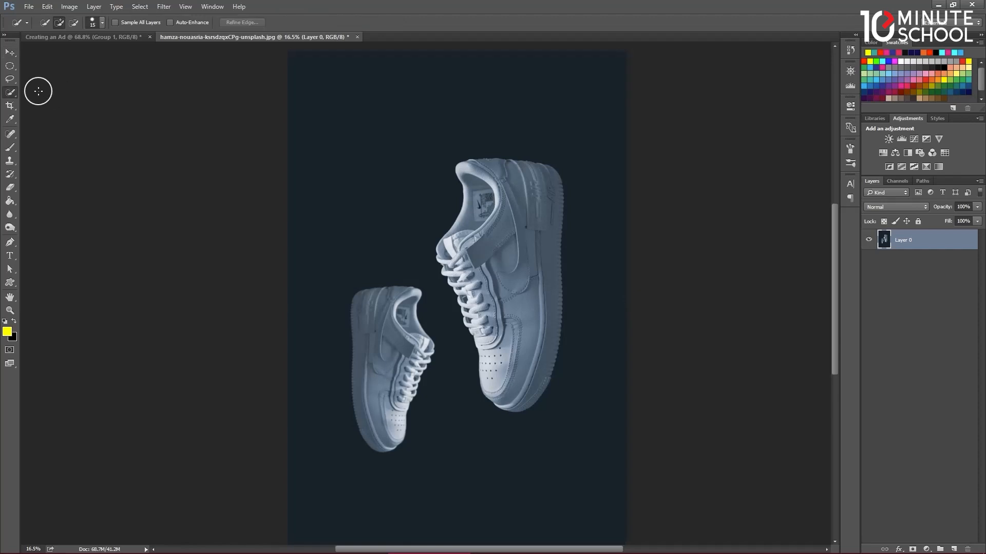
{"action": "right_click", "coordinate": [18, 94]}
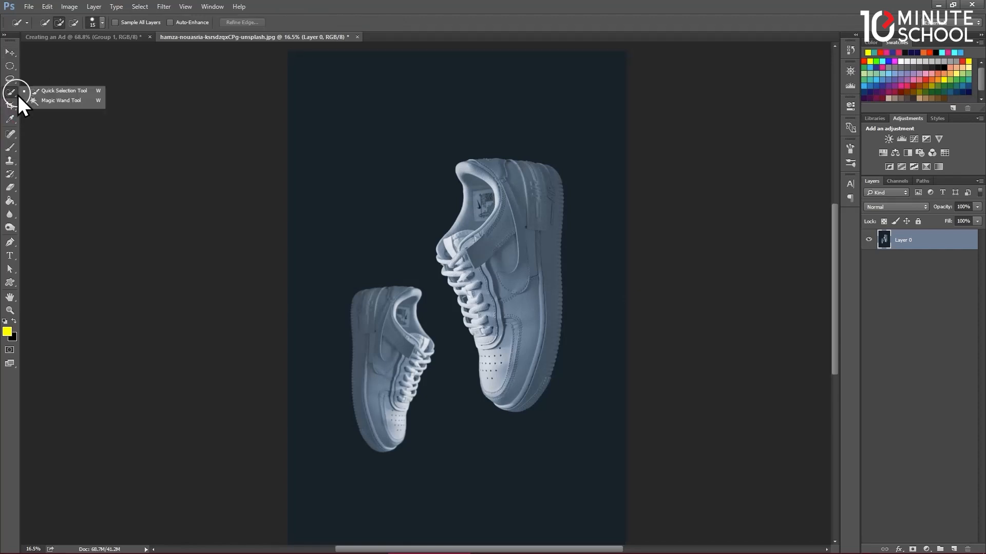
{"action": "left_click", "coordinate": [18, 94]}
{"action": "right_click", "coordinate": [35, 190]}
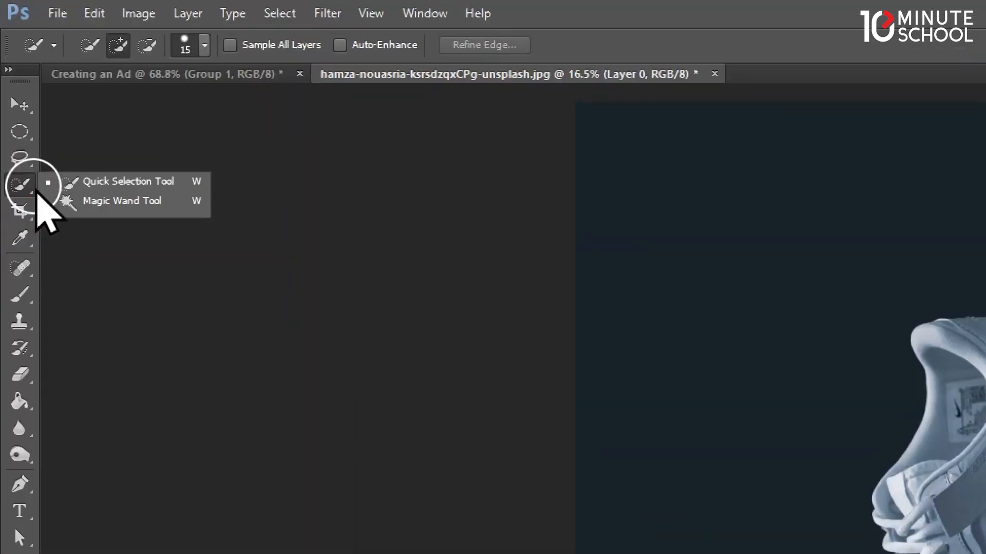
{"action": "left_click", "coordinate": [34, 190]}
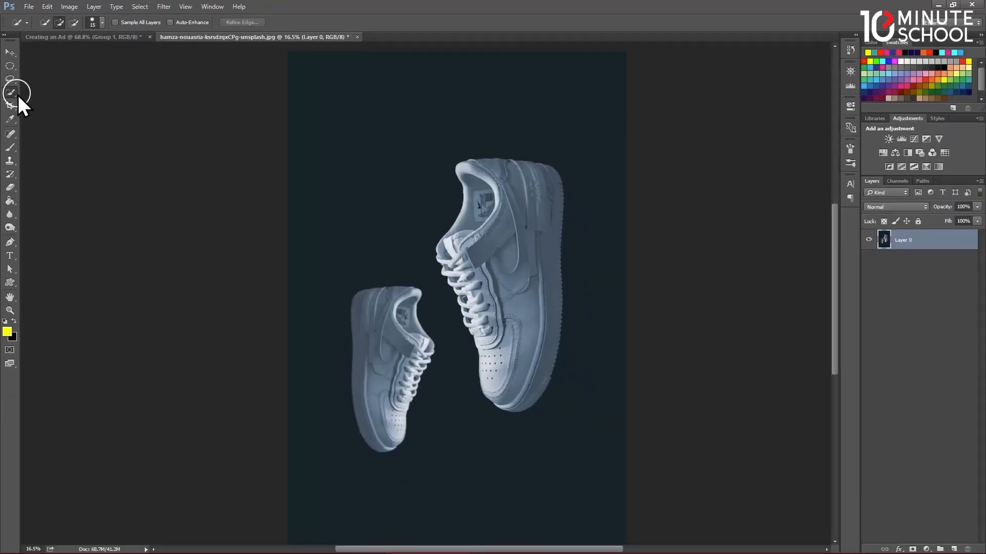
{"action": "mouse_move", "coordinate": [365, 117]}
{"action": "left_mouse_down"}
{"action": "mouse_move", "coordinate": [479, 87]}
{"action": "mouse_move", "coordinate": [599, 101]}
{"action": "mouse_move", "coordinate": [618, 137]}
{"action": "mouse_move", "coordinate": [635, 465]}
{"action": "mouse_move", "coordinate": [536, 511]}
{"action": "mouse_move", "coordinate": [377, 510]}
{"action": "mouse_move", "coordinate": [400, 224]}
{"action": "left_mouse_up"}
{"action": "left_click", "coordinate": [390, 363]}
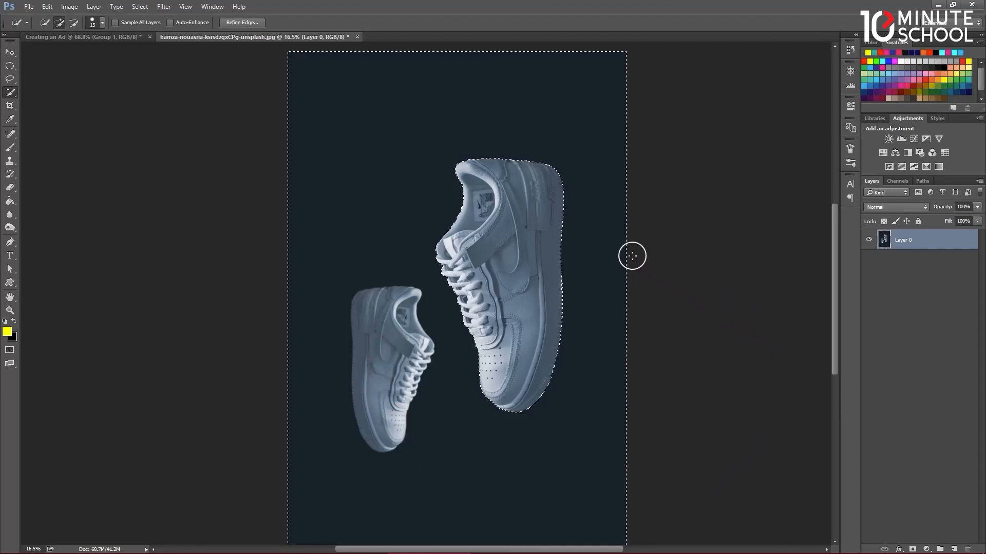
Invert the selection to isolate the larger shoe and copy it.
{"action": "left_click", "coordinate": [146, 7]}
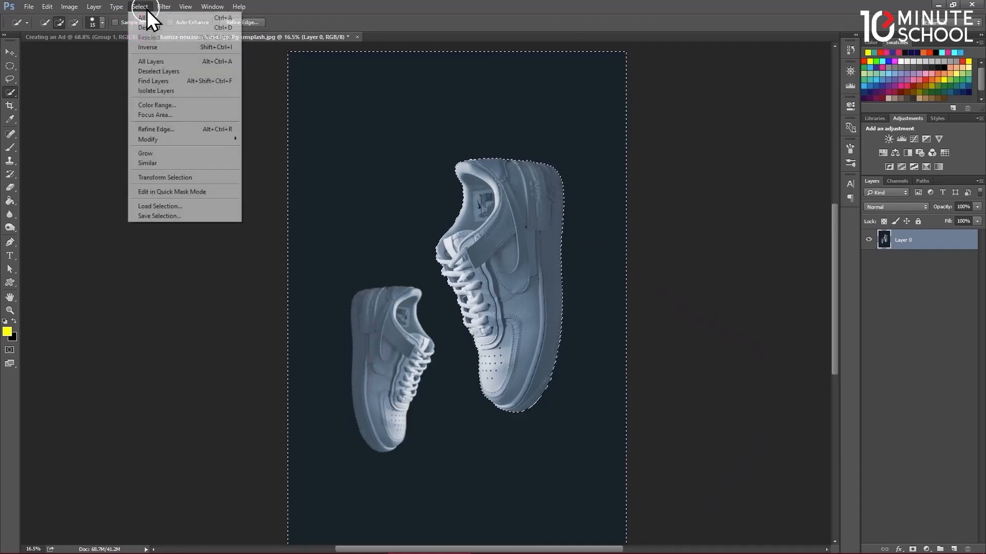
{"action": "left_click", "coordinate": [159, 46]}
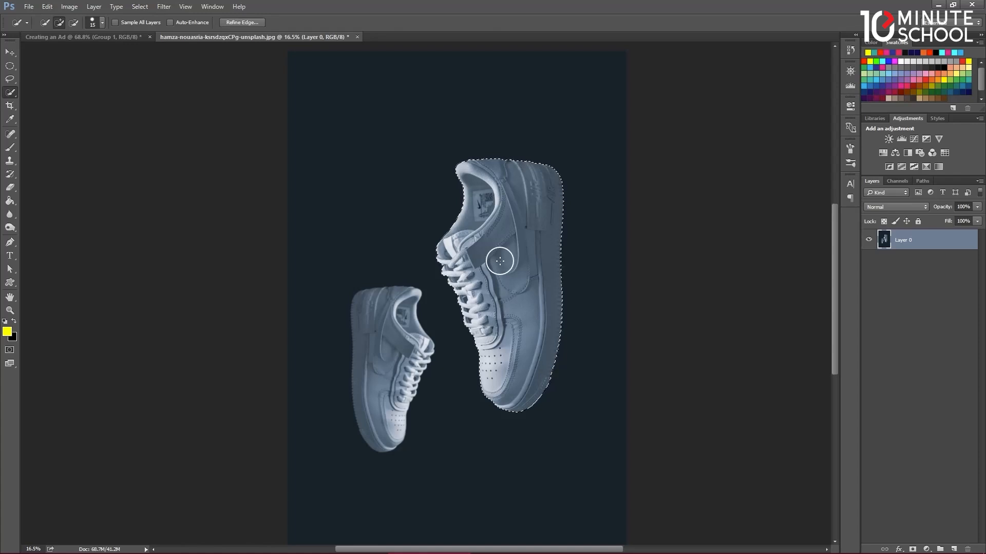
{"action": "key", "text": "ctrl"}
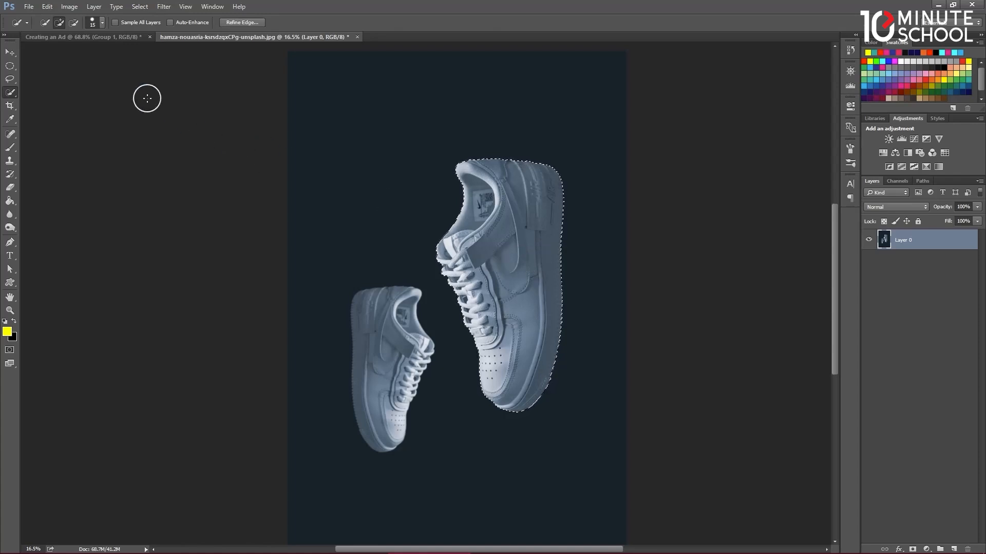
Paste the copied shoe onto a new layer in the Creating an Ad document.
{"action": "left_click", "coordinate": [103, 38]}
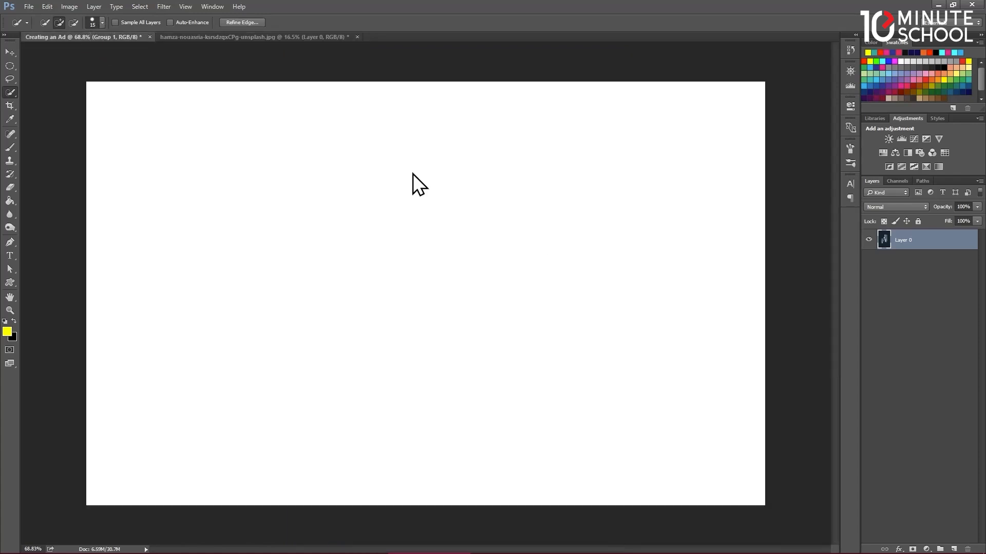
{"action": "left_click", "coordinate": [954, 548]}
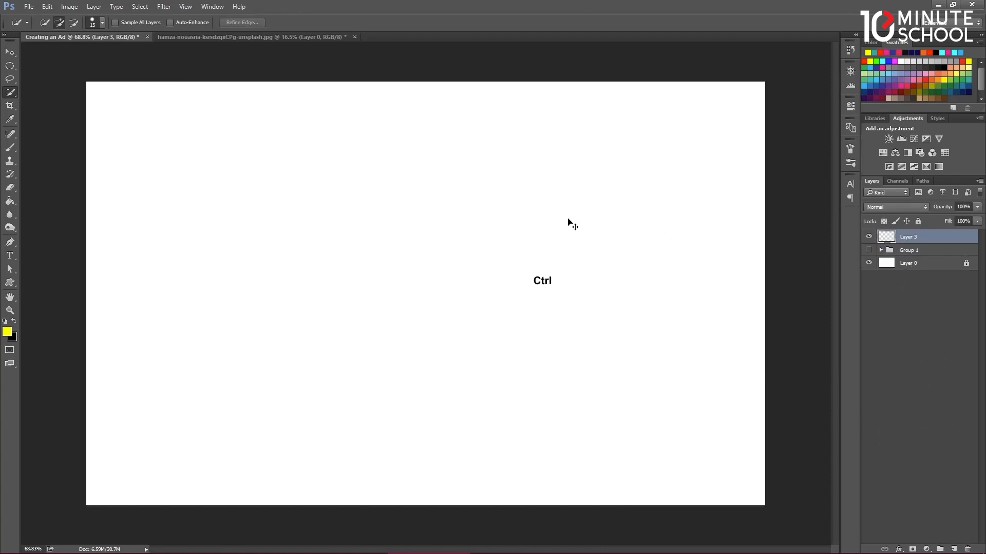
{"action": "key", "text": "ctrl+v"}
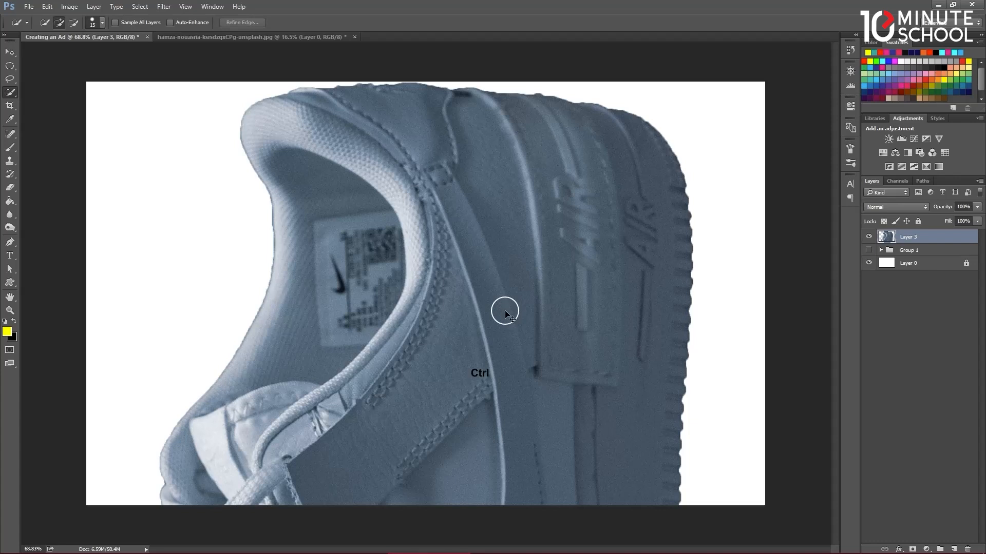
Scale the pasted shoe proportionally to about 30% so it fits fully on the canvas.
{"action": "key", "text": "ctrl+t"}
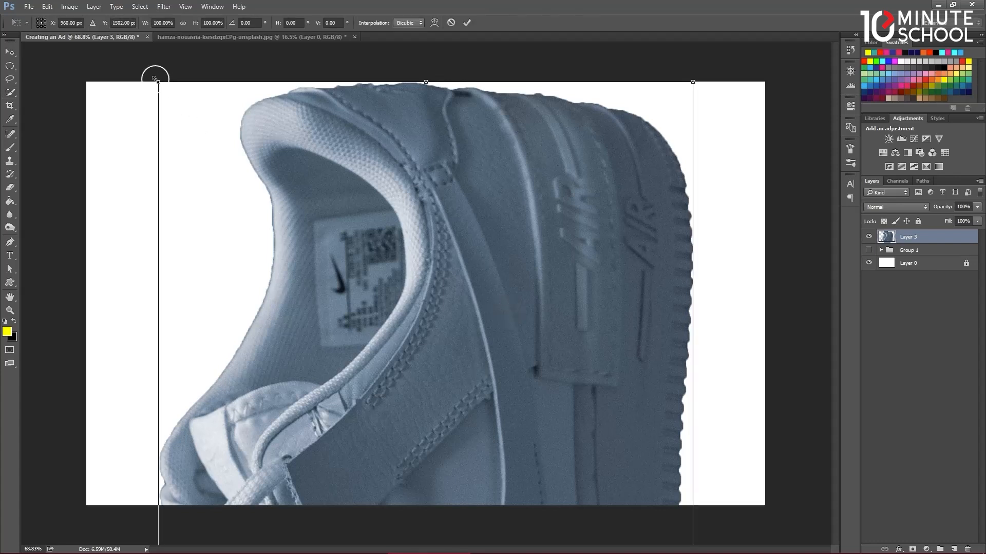
{"action": "left_click_drag", "start_coordinate": [158, 81], "coordinate": [413, 140]}
{"action": "left_click_drag", "start_coordinate": [315, 108], "coordinate": [345, 165]}
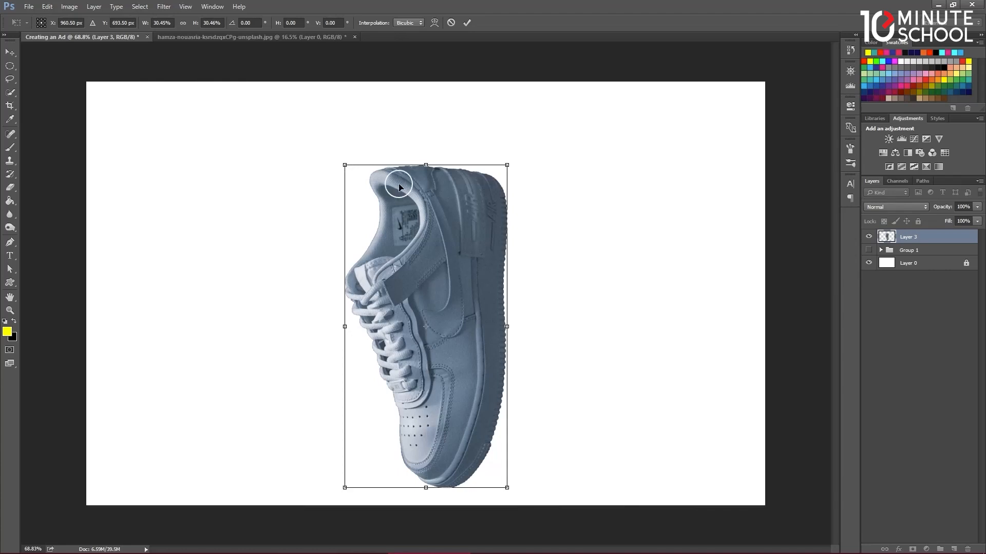
{"action": "left_click", "coordinate": [467, 23]}
{"action": "key", "text": "w"}
{"action": "left_click_drag", "start_coordinate": [451, 247], "coordinate": [442, 217]}
{"action": "key", "text": "ctrl+d"}
Examine the ring of background shoes and the main shoe in Group 1 by toggling layers, then display only the pasted shoe again.
{"action": "left_click", "coordinate": [869, 236]}
{"action": "left_click", "coordinate": [869, 250]}
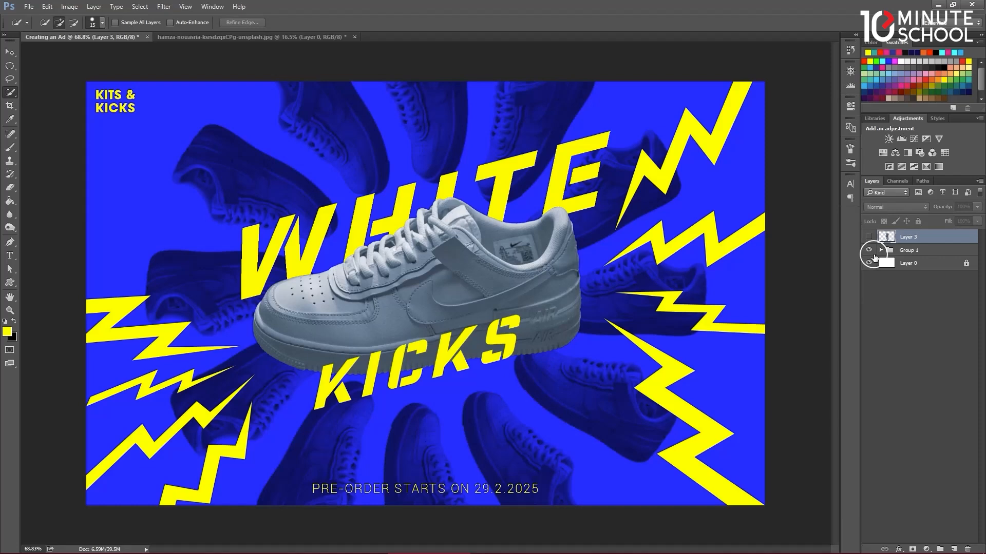
{"action": "left_click", "coordinate": [880, 250]}
{"action": "left_click", "coordinate": [869, 436]}
{"action": "left_click", "coordinate": [868, 479]}
{"action": "left_click", "coordinate": [868, 479]}
{"action": "left_click", "coordinate": [868, 479]}
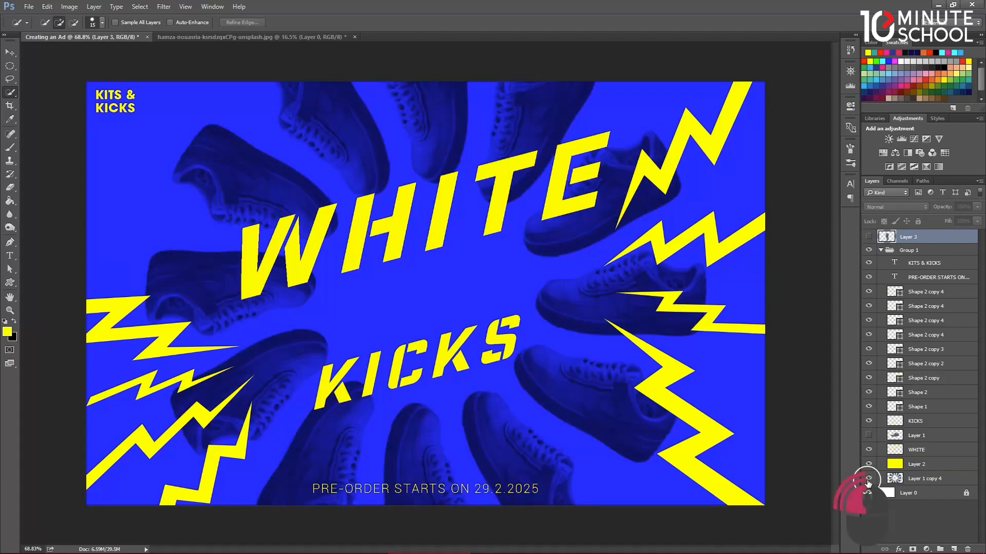
{"action": "left_click", "coordinate": [869, 478]}
{"action": "left_click", "coordinate": [869, 479]}
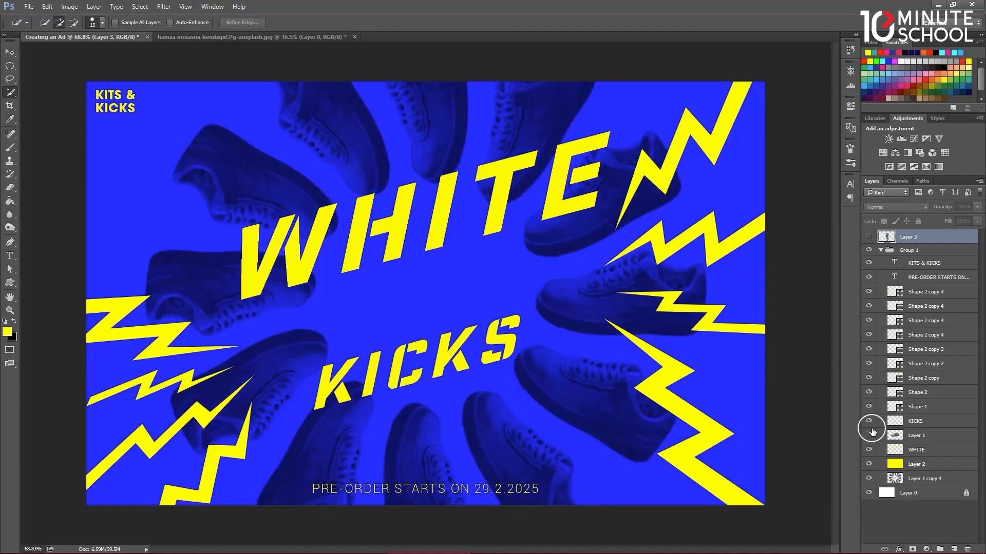
{"action": "left_click", "coordinate": [869, 434]}
{"action": "left_click", "coordinate": [868, 250]}
{"action": "left_click", "coordinate": [867, 238]}
Shrink the pasted shoe further and position it upright at the horizontal centre near the canvas's upper edge.
{"action": "key", "text": "v"}
{"action": "left_click_drag", "start_coordinate": [473, 303], "coordinate": [479, 242]}
{"action": "left_click_drag", "start_coordinate": [514, 101], "coordinate": [441, 115]}
{"action": "left_click", "coordinate": [466, 24]}
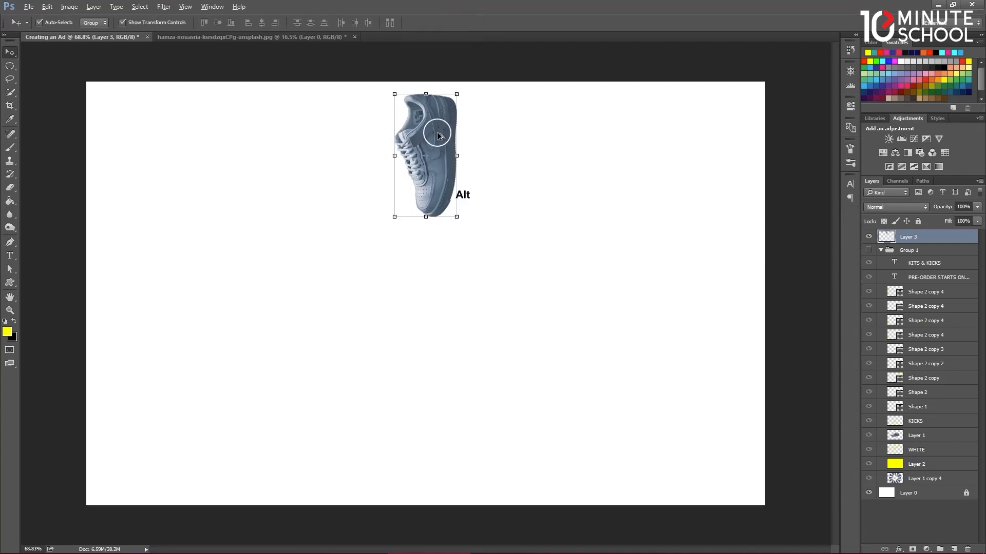
Duplicate the shoe straight down to the canvas's lower centre and flip the copy horizontally and vertically.
{"action": "left_click_drag", "start_coordinate": [438, 135], "coordinate": [432, 401]}
{"action": "left_click_drag", "start_coordinate": [426, 358], "coordinate": [428, 470]}
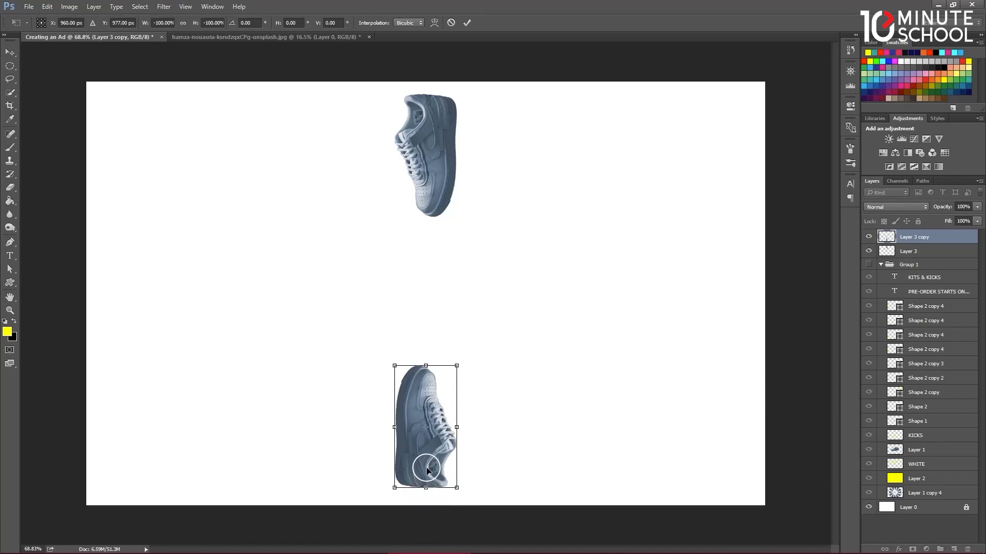
{"action": "left_click", "coordinate": [467, 22]}
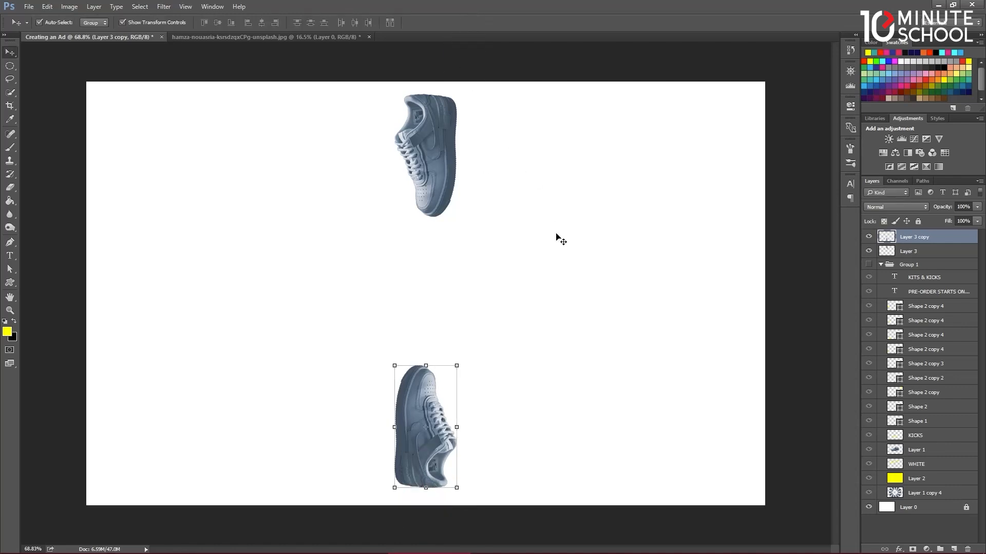
Duplicate both shoe layers together and rotate the copied pair 30° about their common centre.
{"action": "left_click_drag", "start_coordinate": [569, 135], "coordinate": [292, 460]}
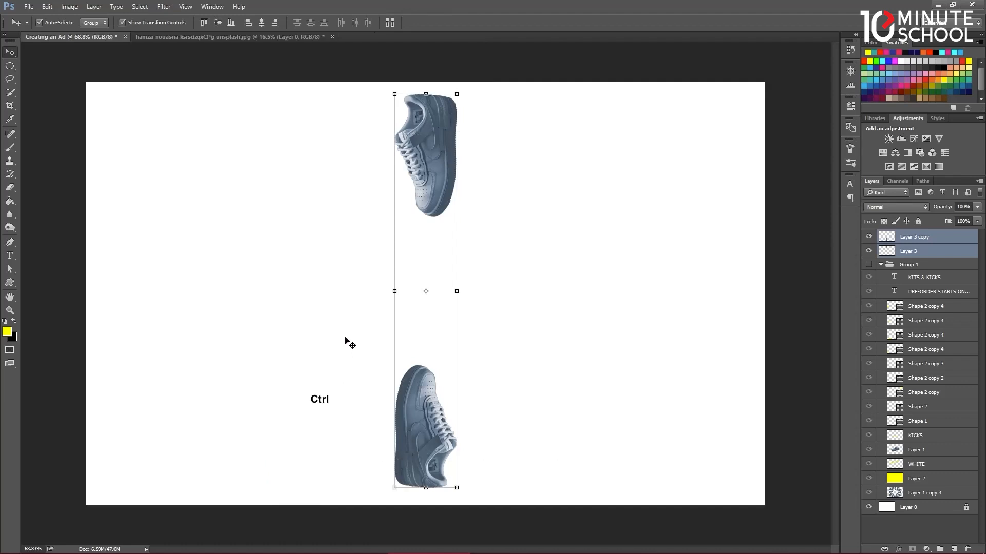
{"action": "key", "text": "ctrl"}
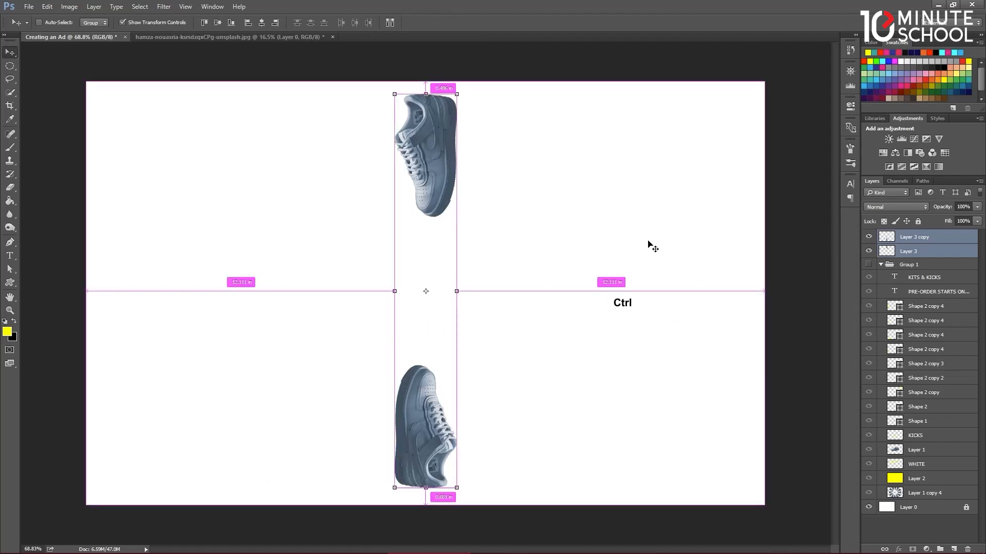
{"action": "key", "text": "ctrl+j"}
{"action": "left_click_drag", "start_coordinate": [434, 92], "coordinate": [523, 133]}
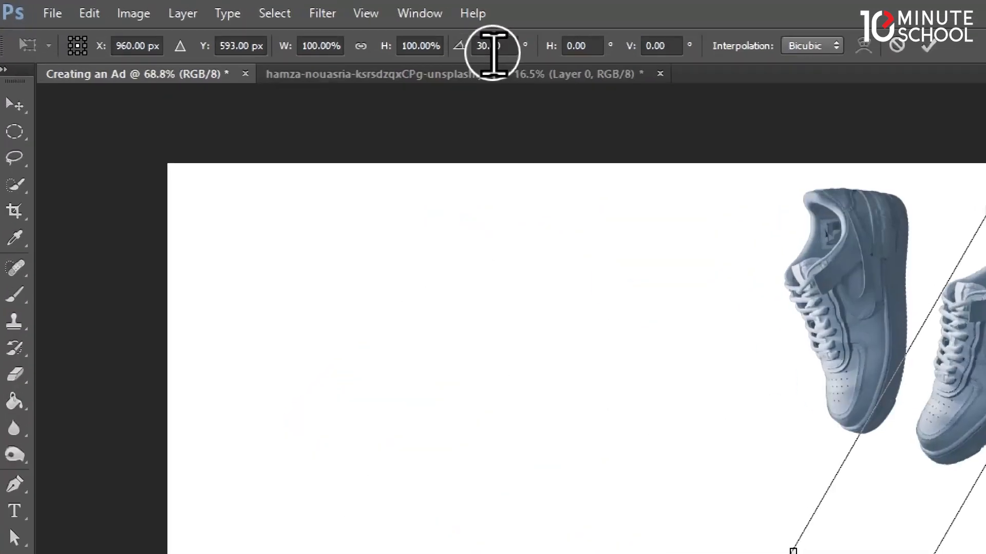
{"action": "left_click", "coordinate": [249, 24]}
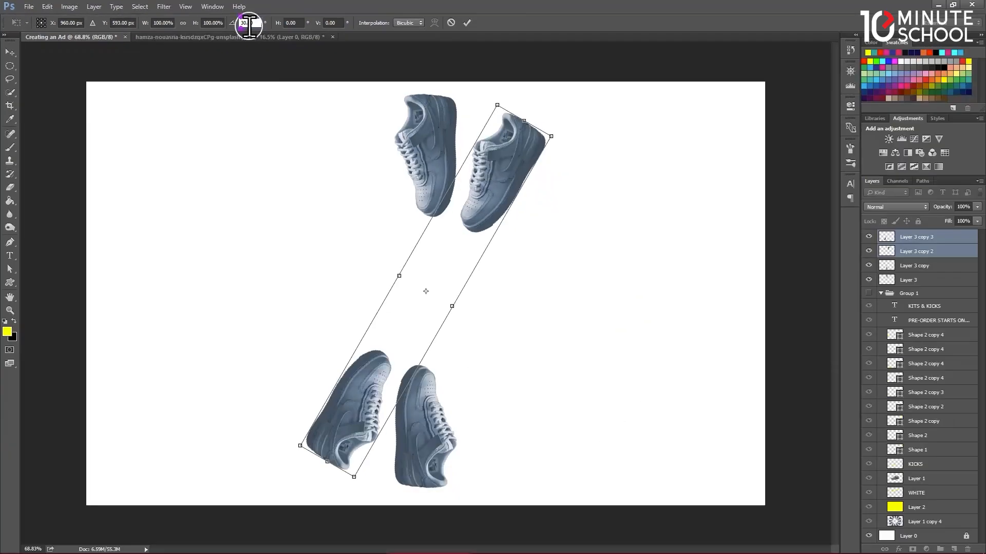
{"action": "left_click", "coordinate": [467, 23]}
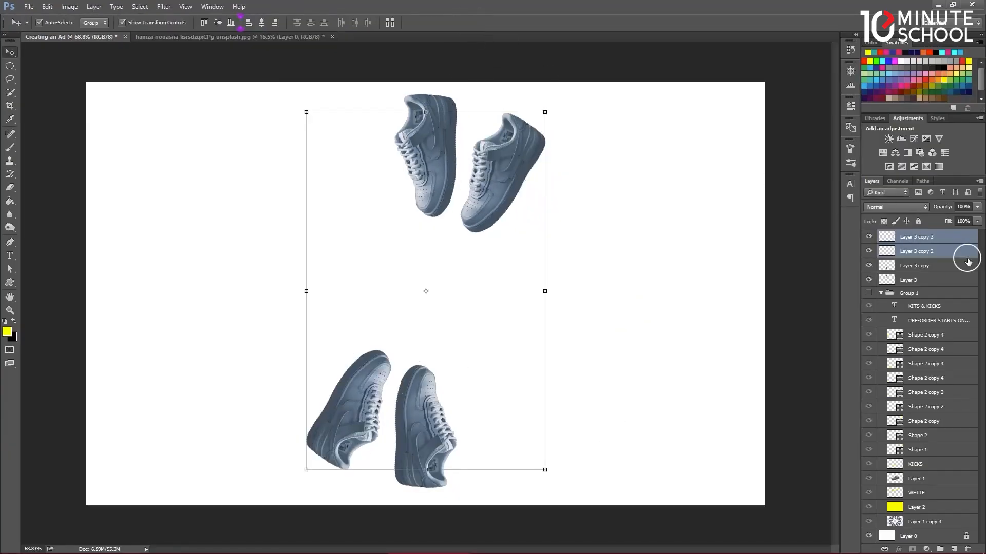
Merge the four shoe layers, from Layer 3 up to Layer 3 copy 3, into one layer.
{"action": "left_click", "coordinate": [946, 280]}
{"action": "left_click", "coordinate": [944, 244], "text": "shift"}
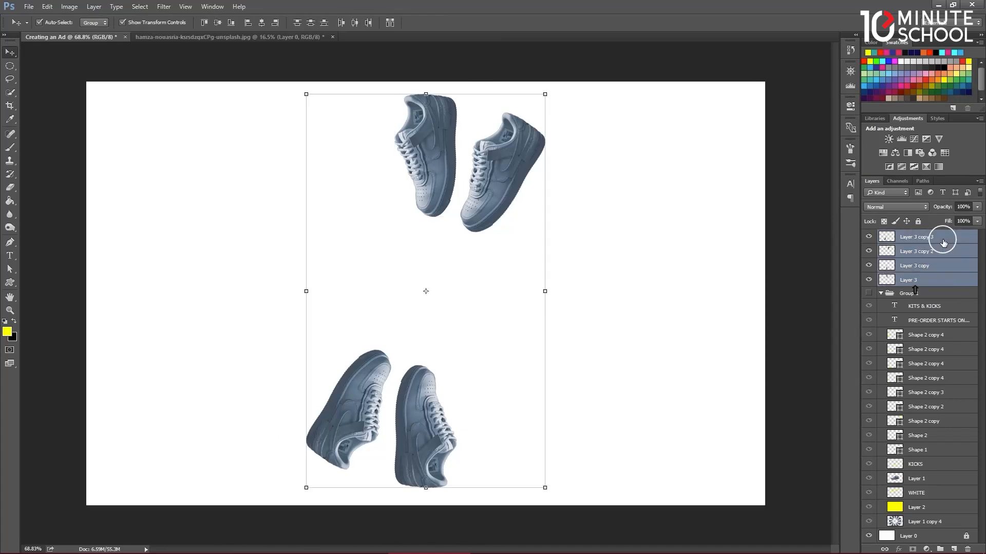
{"action": "right_click", "coordinate": [941, 241]}
{"action": "key", "text": "Escape"}
{"action": "mouse_move", "coordinate": [868, 236]}
{"action": "left_mouse_down"}
{"action": "mouse_move", "coordinate": [869, 280]}
{"action": "mouse_move", "coordinate": [868, 237]}
{"action": "left_mouse_up"}
{"action": "right_click", "coordinate": [940, 240]}
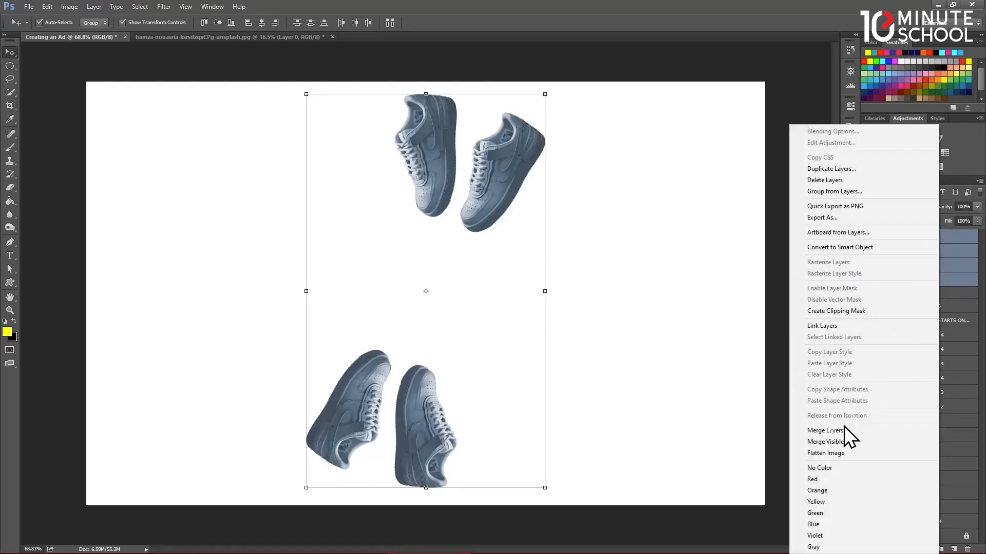
{"action": "left_click", "coordinate": [824, 430]}
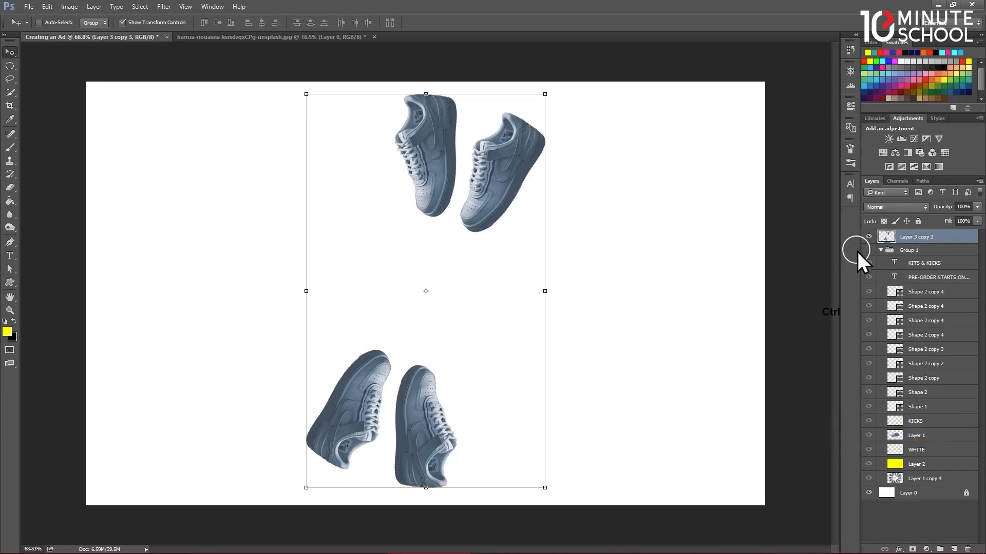
Duplicate the merged four-shoe layer and rotate the copy 60° about its centre.
{"action": "key", "text": "ctrl+j"}
{"action": "left_click_drag", "start_coordinate": [431, 87], "coordinate": [613, 195]}
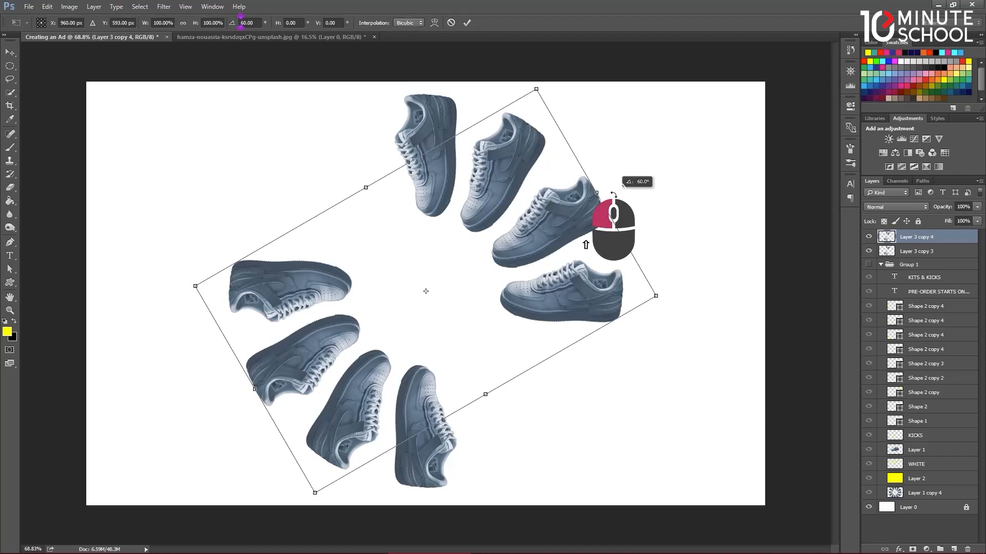
{"action": "left_click", "coordinate": [468, 23]}
Duplicate the rotated four-shoe layer and rotate the copy 60° about its centre to complete the ring of shoes.
{"action": "key", "text": "ctrl+j"}
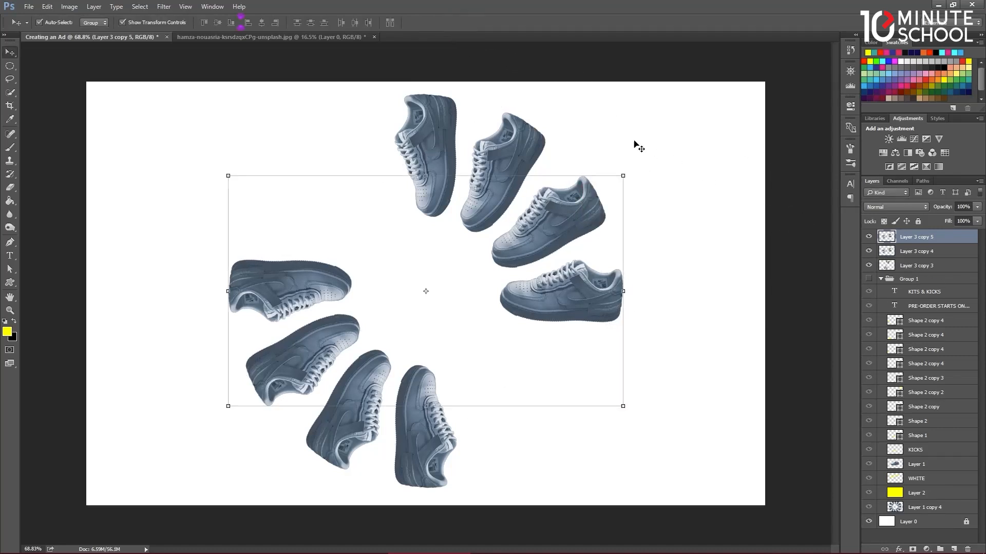
{"action": "left_click_drag", "start_coordinate": [631, 289], "coordinate": [546, 507]}
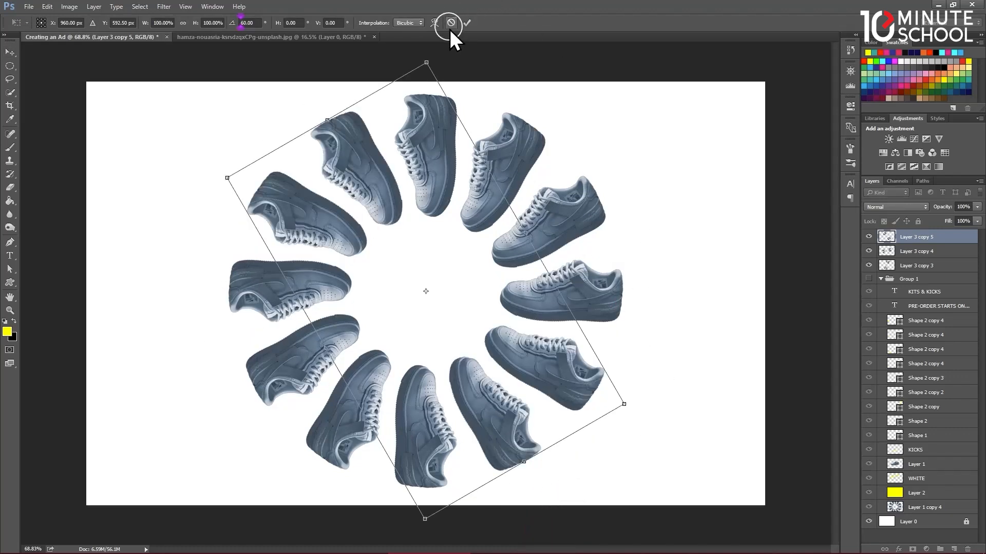
{"action": "left_click", "coordinate": [467, 22]}
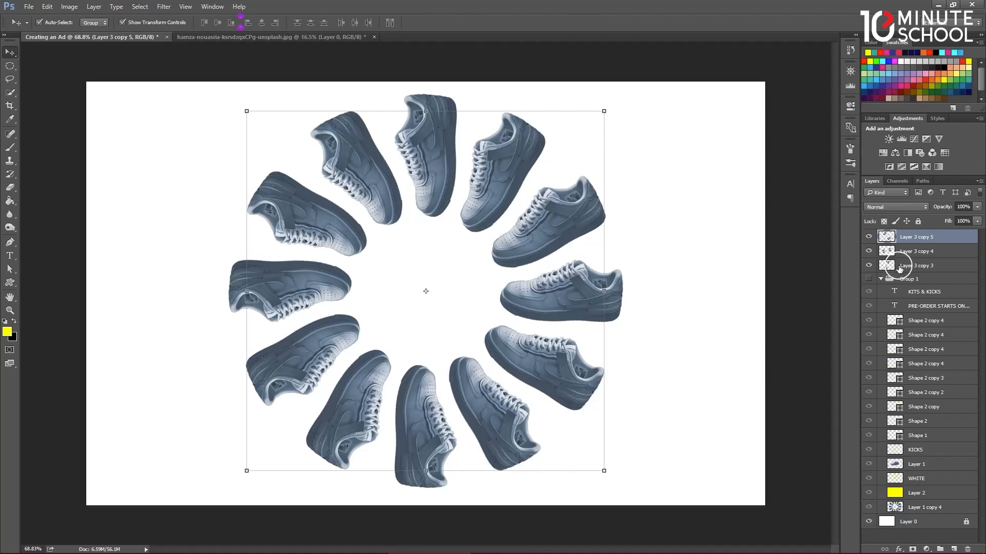
Merge the three shoe layers into one and enlarge the ring from its centre past the canvas's upper and lower edges.
{"action": "left_click", "coordinate": [920, 264], "text": "shift"}
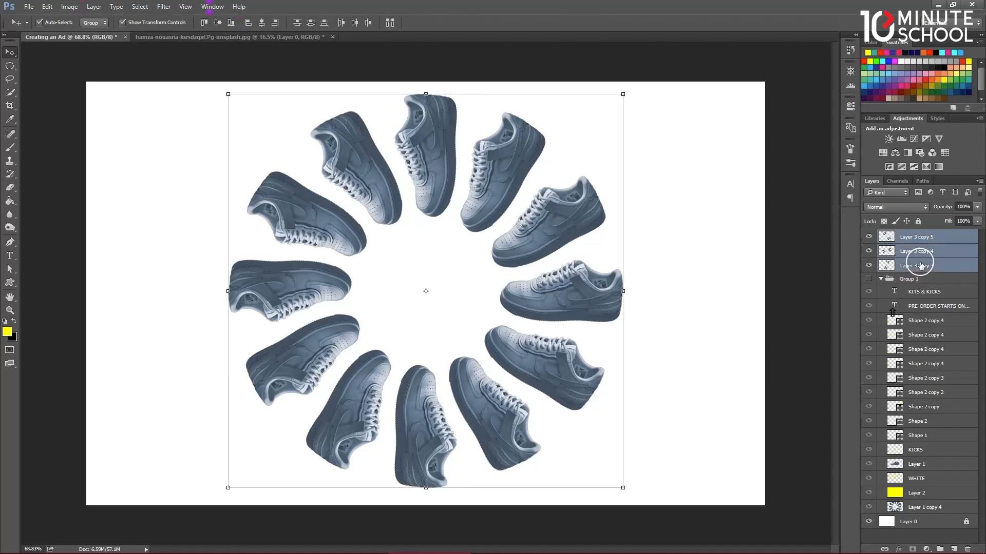
{"action": "right_click", "coordinate": [919, 264]}
{"action": "left_click", "coordinate": [832, 437]}
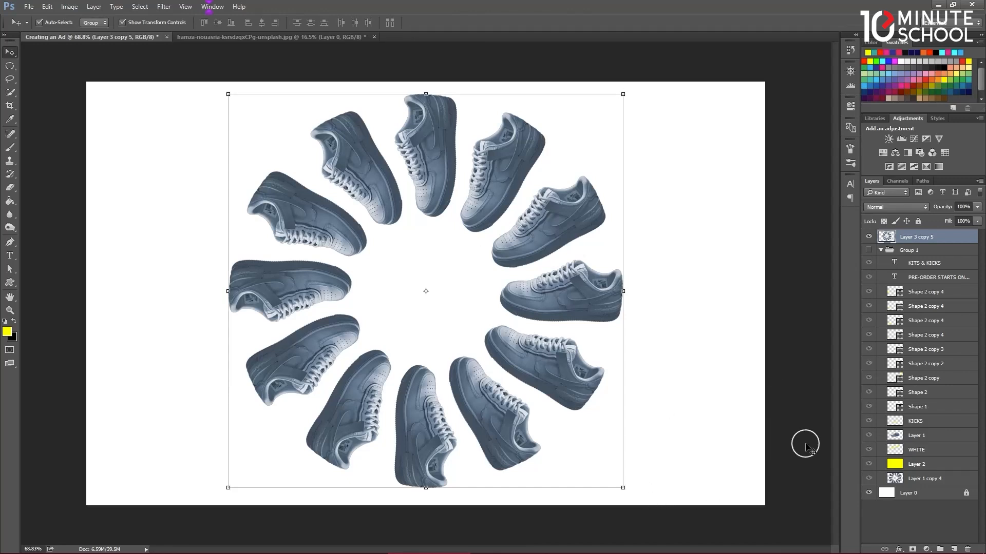
{"action": "left_click_drag", "start_coordinate": [620, 488], "coordinate": [657, 522]}
{"action": "left_click", "coordinate": [467, 22]}
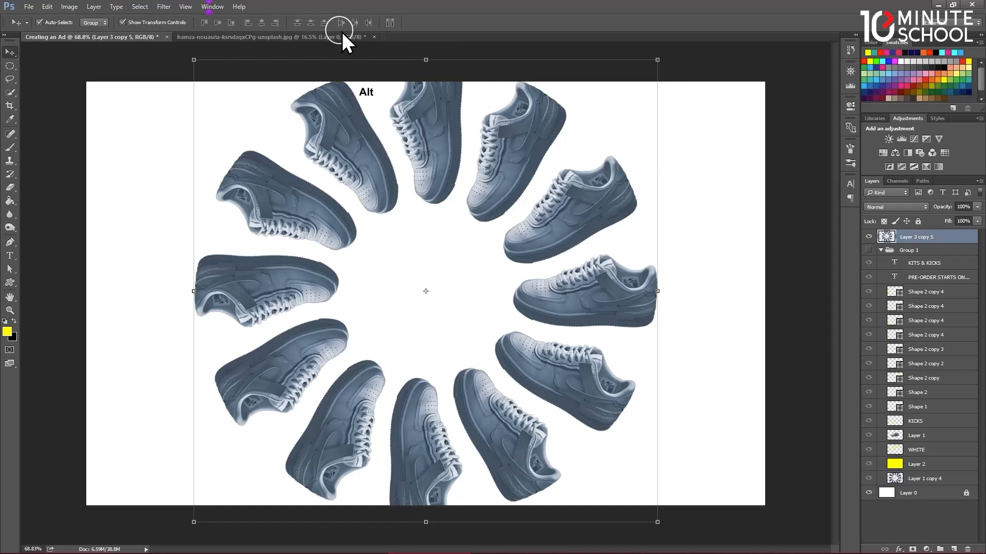
Copy the selected large shoe from the hamza-nouasria photo into the Creating an Ad document.
{"action": "left_click", "coordinate": [301, 38]}
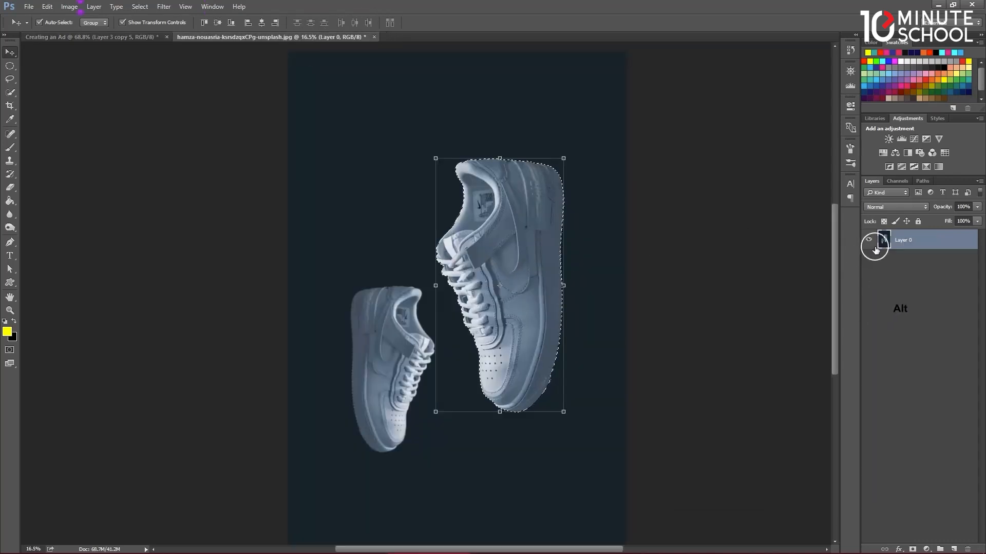
{"action": "key", "text": "ctrl"}
{"action": "left_click_drag", "start_coordinate": [526, 258], "coordinate": [401, 175]}
Scale down the copied shoe, rotate it so its toe points to the lower left, and place it over the ring's centre.
{"action": "key", "text": "ctrl+t"}
{"action": "left_click_drag", "start_coordinate": [161, 85], "coordinate": [416, 285]}
{"action": "left_click_drag", "start_coordinate": [427, 405], "coordinate": [451, 213]}
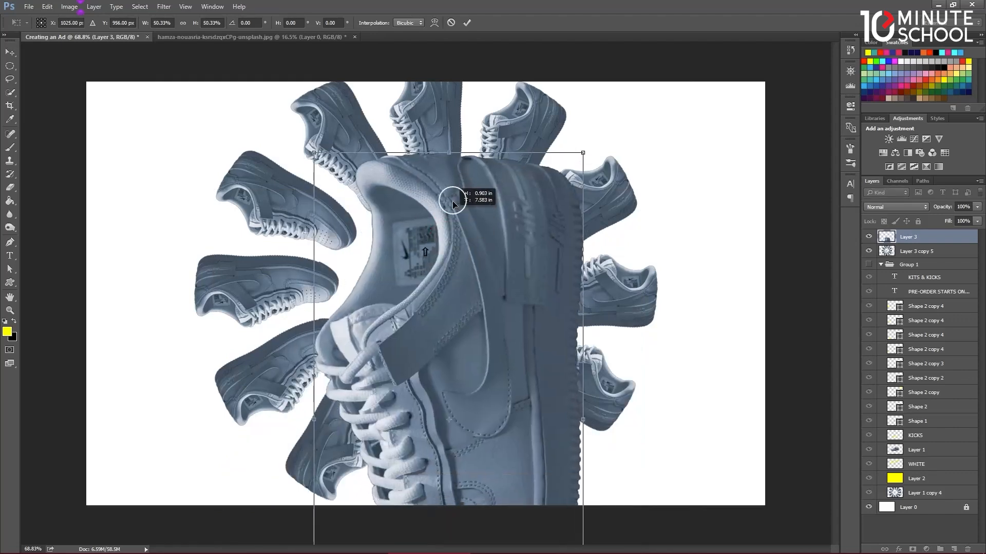
{"action": "left_click_drag", "start_coordinate": [575, 265], "coordinate": [521, 227]}
{"action": "left_click_drag", "start_coordinate": [700, 160], "coordinate": [606, 195]}
{"action": "left_click_drag", "start_coordinate": [468, 132], "coordinate": [425, 130]}
{"action": "left_click_drag", "start_coordinate": [512, 268], "coordinate": [507, 264]}
{"action": "left_click_drag", "start_coordinate": [559, 148], "coordinate": [548, 155]}
{"action": "left_click", "coordinate": [467, 23]}
{"action": "left_click_drag", "start_coordinate": [496, 260], "coordinate": [499, 267]}
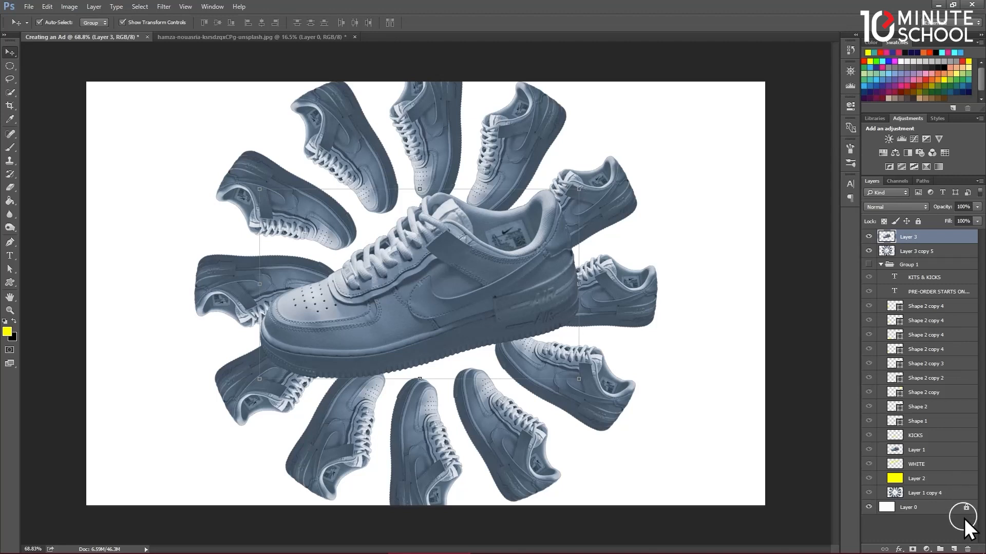
Fill a new layer with yellow and place it between the large shoe and the shoe ring in the layer order.
{"action": "left_click", "coordinate": [952, 548]}
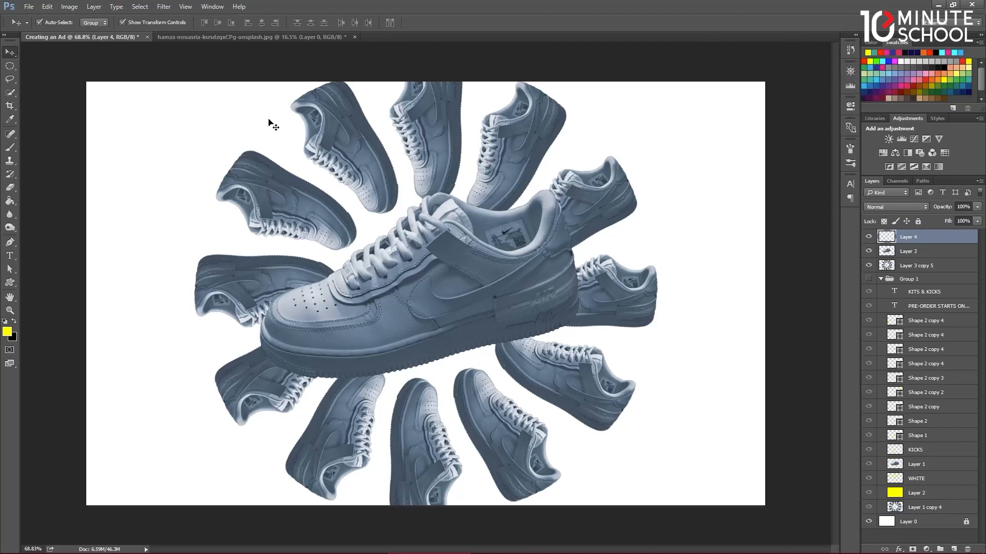
{"action": "key", "text": "g"}
{"action": "left_click", "coordinate": [204, 139]}
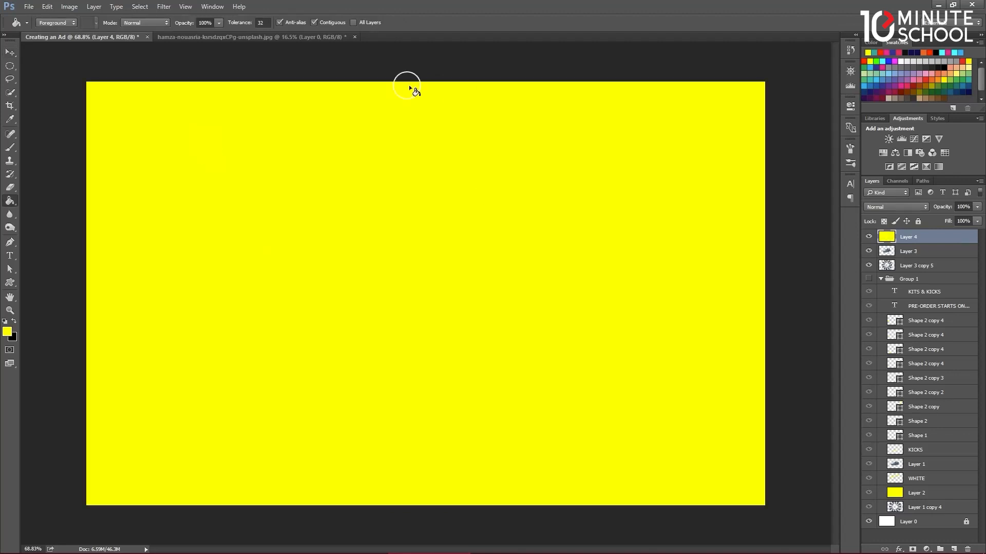
{"action": "left_click", "coordinate": [13, 203]}
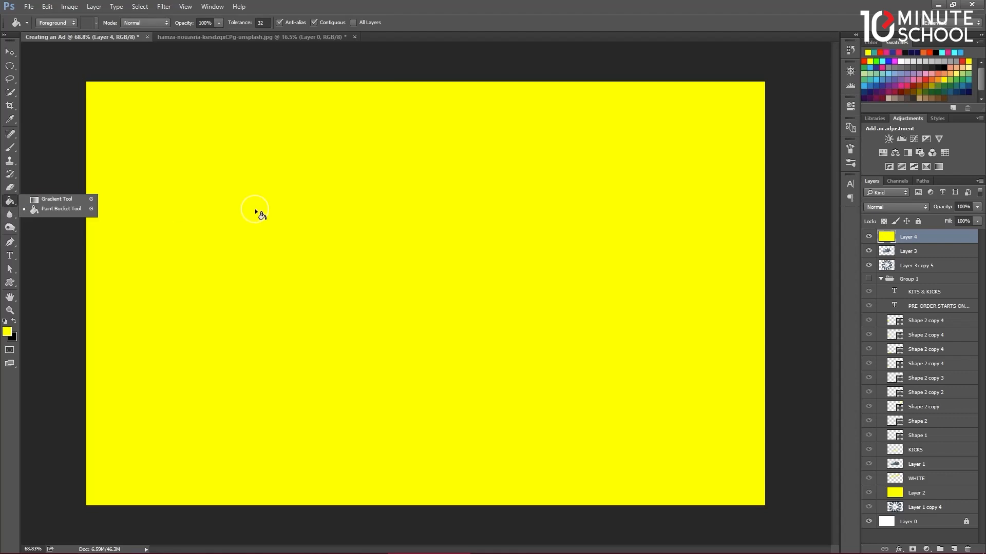
{"action": "left_click", "coordinate": [916, 237]}
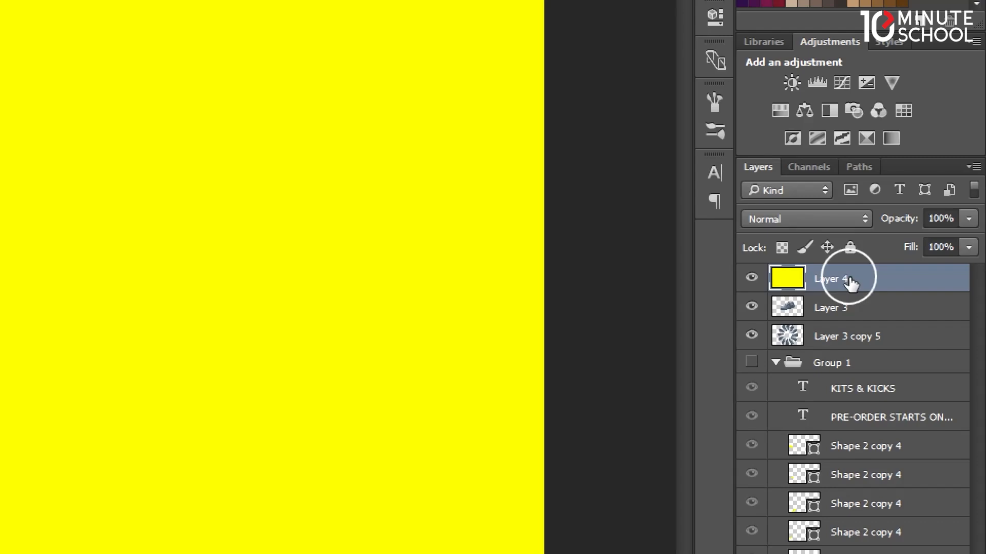
{"action": "left_click_drag", "start_coordinate": [850, 282], "coordinate": [847, 322]}
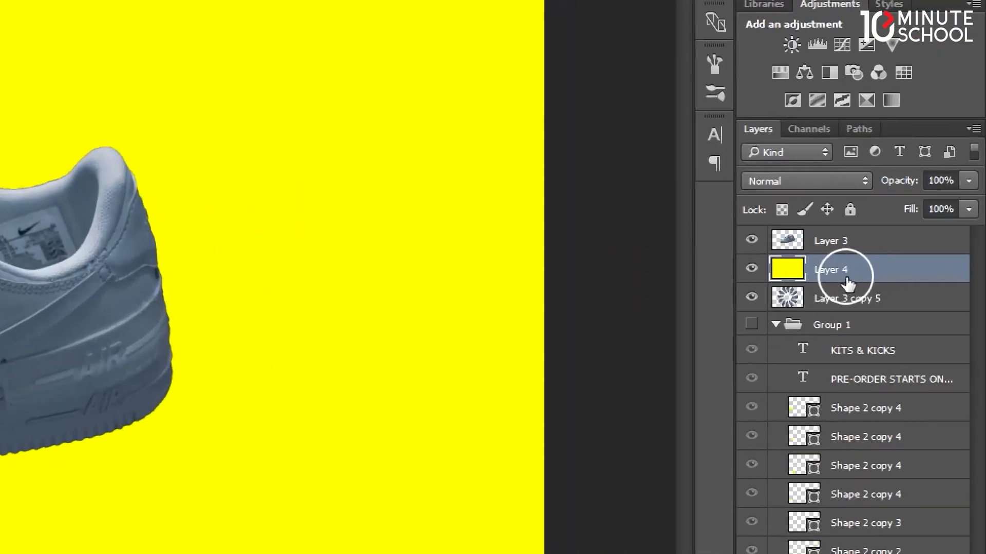
Try different blend modes on the yellow Layer 4, from Multiply onward, and settle on Subtract.
{"action": "left_click", "coordinate": [842, 181]}
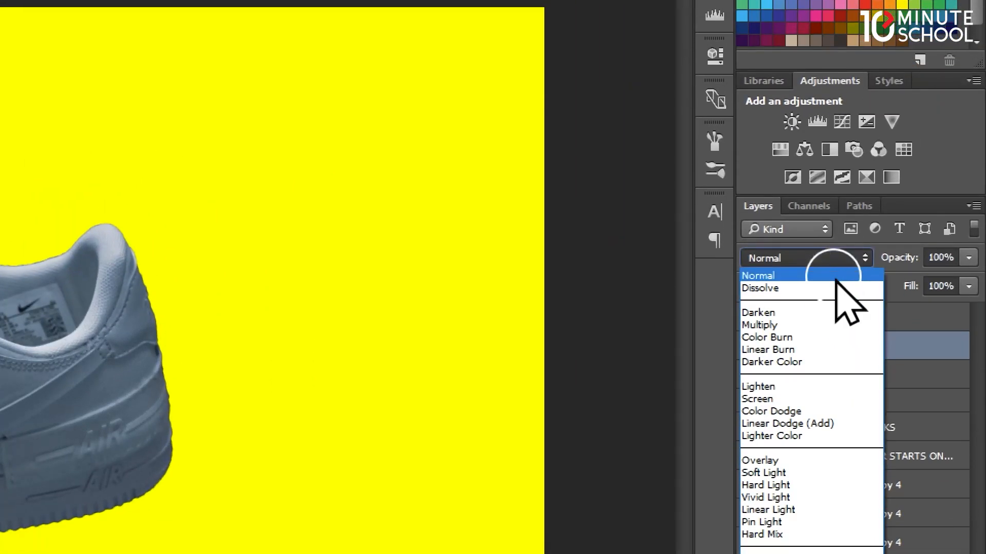
{"action": "left_click", "coordinate": [844, 314]}
{"action": "left_click", "coordinate": [822, 284]}
{"action": "left_click", "coordinate": [805, 331]}
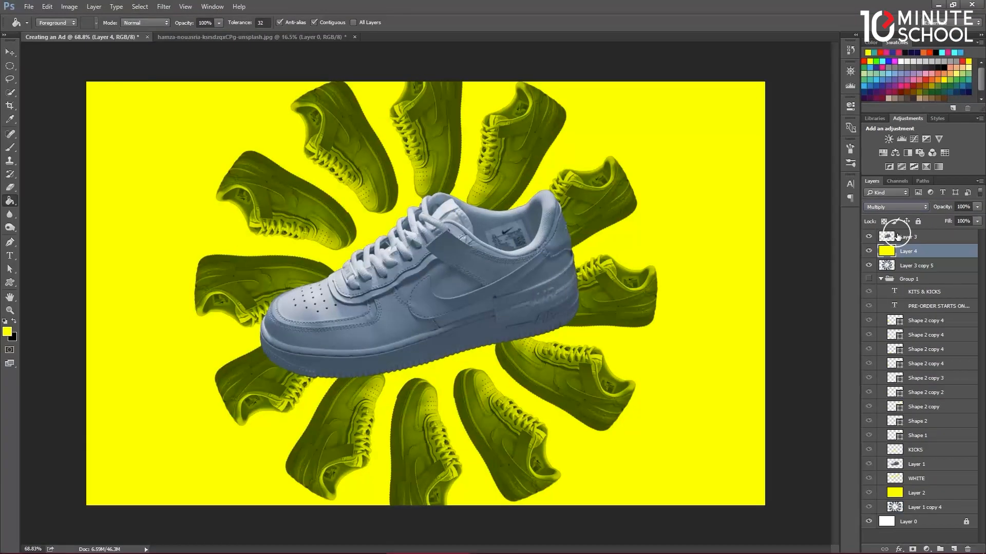
{"action": "key", "text": "Down"}
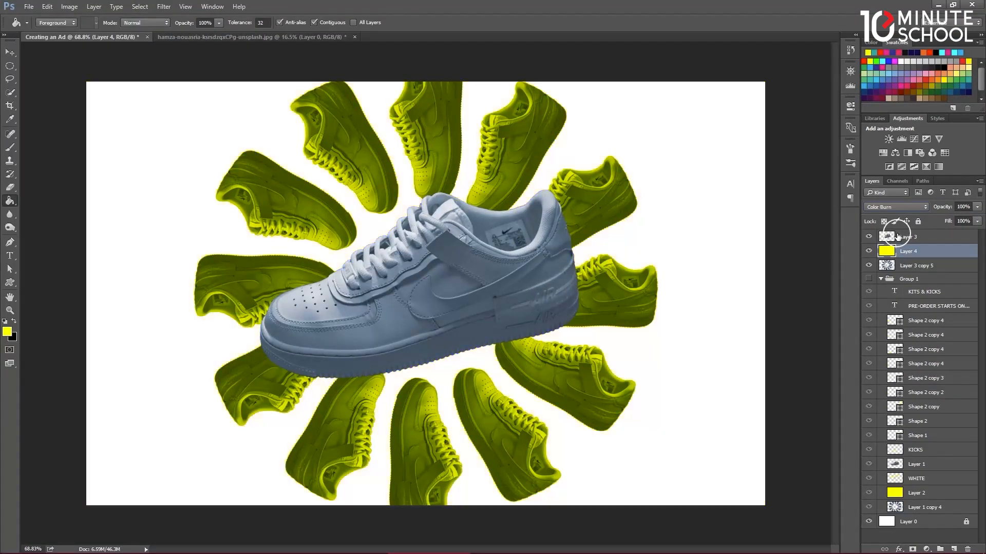
{"action": "key", "text": "Down"}
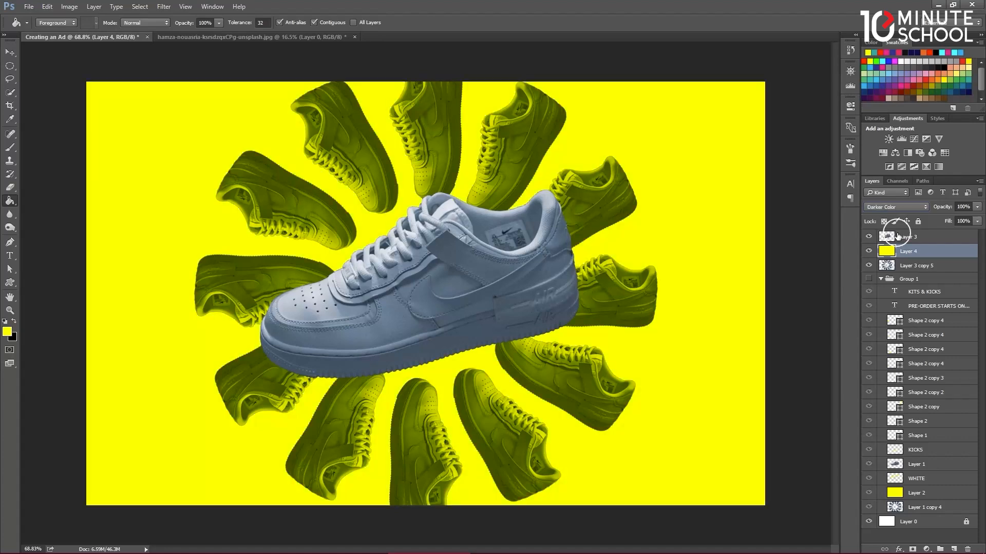
{"action": "key", "text": "Down"}
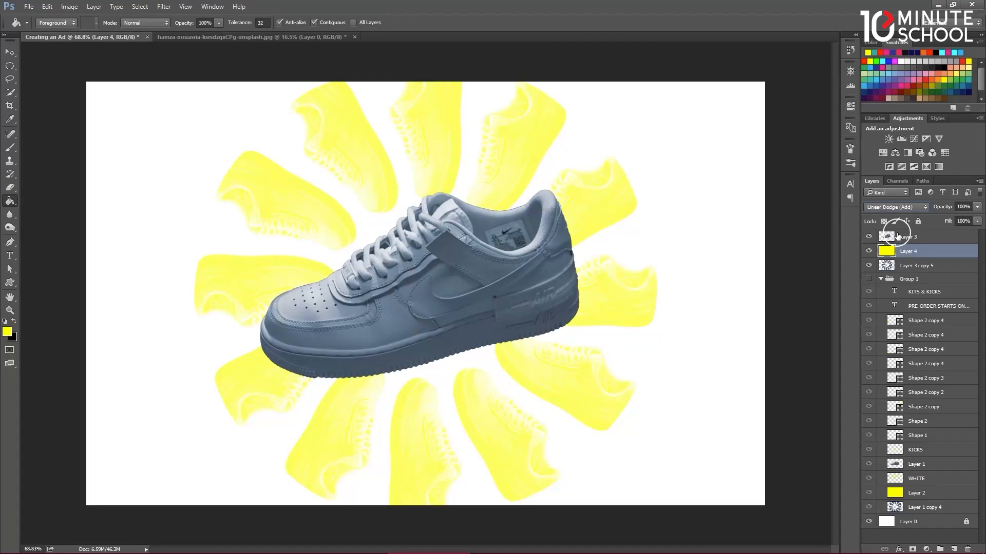
{"action": "key", "text": "Down"}
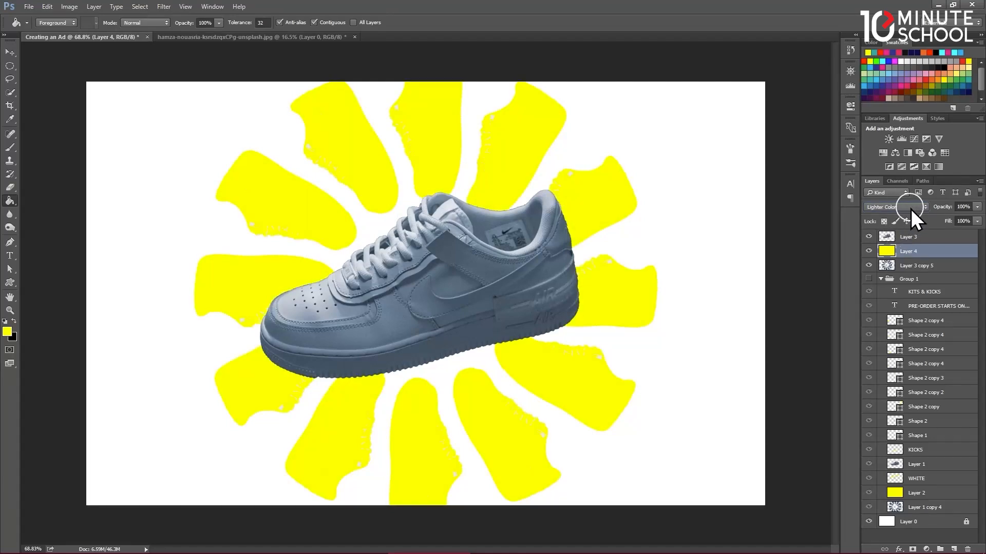
{"action": "key", "text": "Down"}
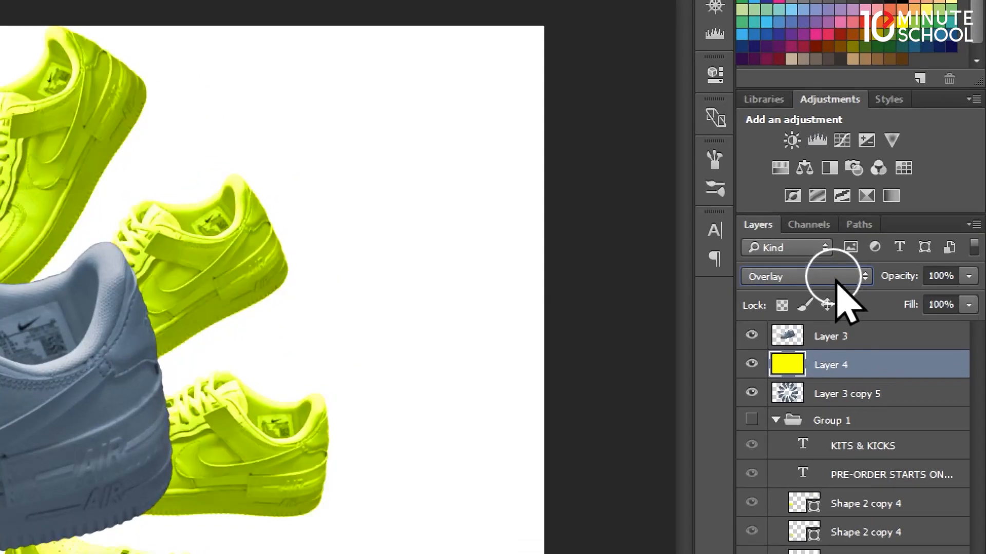
{"action": "key", "text": "Down"}
{"action": "key", "text": "Down"}
{"action": "key", "text": "Up"}
{"action": "key", "text": "Up"}
{"action": "key", "text": "Up"}
{"action": "key", "text": "Down"}
{"action": "key", "text": "Down"}
{"action": "key", "text": "Down"}
{"action": "key", "text": "Down"}
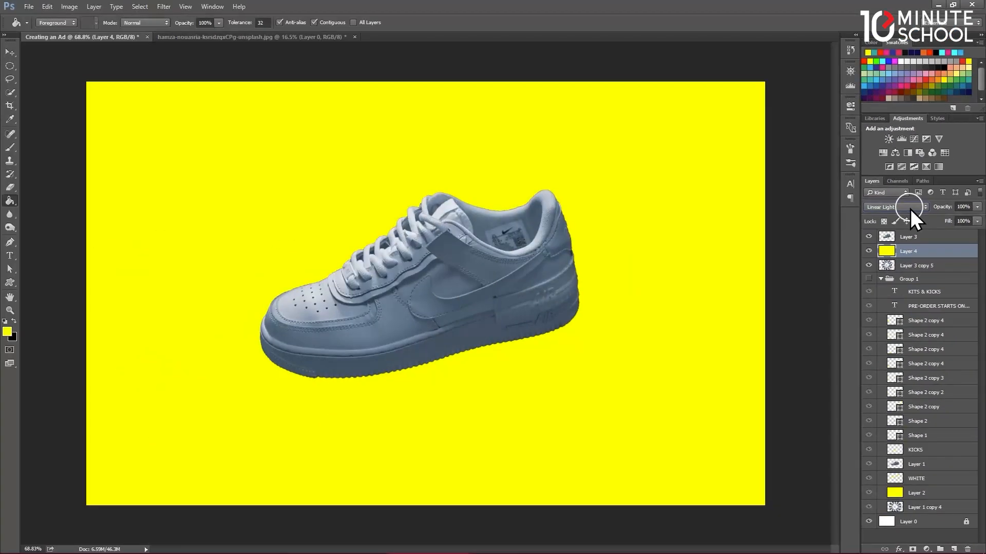
{"action": "key", "text": "Down"}
{"action": "key", "text": "Down"}
{"action": "key", "text": "Down"}
{"action": "key", "text": "Down"}
{"action": "key", "text": "Down"}
{"action": "key", "text": "Down"}
{"action": "key", "text": "Down"}
{"action": "key", "text": "Down"}
{"action": "key", "text": "Down"}
{"action": "key", "text": "Down"}
{"action": "key", "text": "Down"}
{"action": "key", "text": "Up"}
{"action": "key", "text": "Up"}
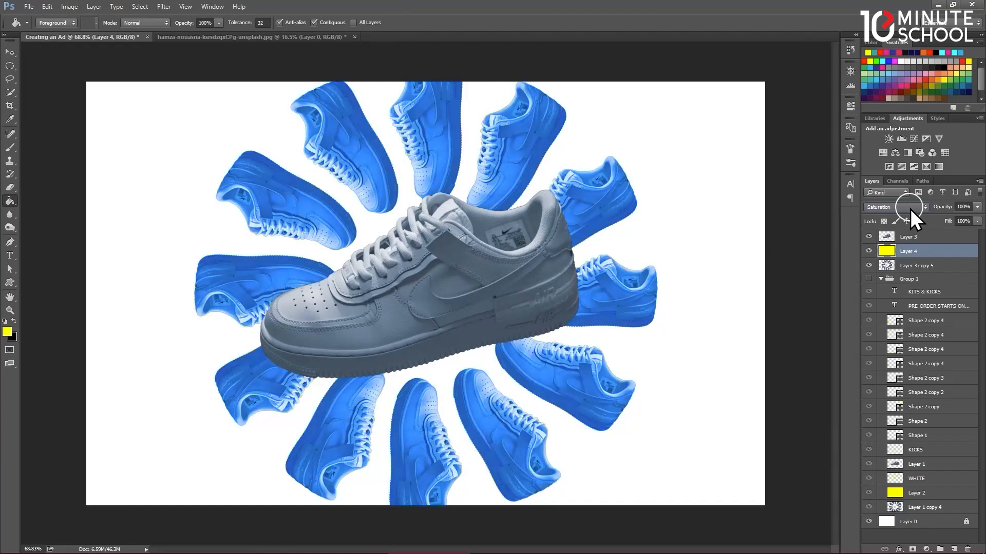
{"action": "key", "text": "Up"}
{"action": "key", "text": "Up"}
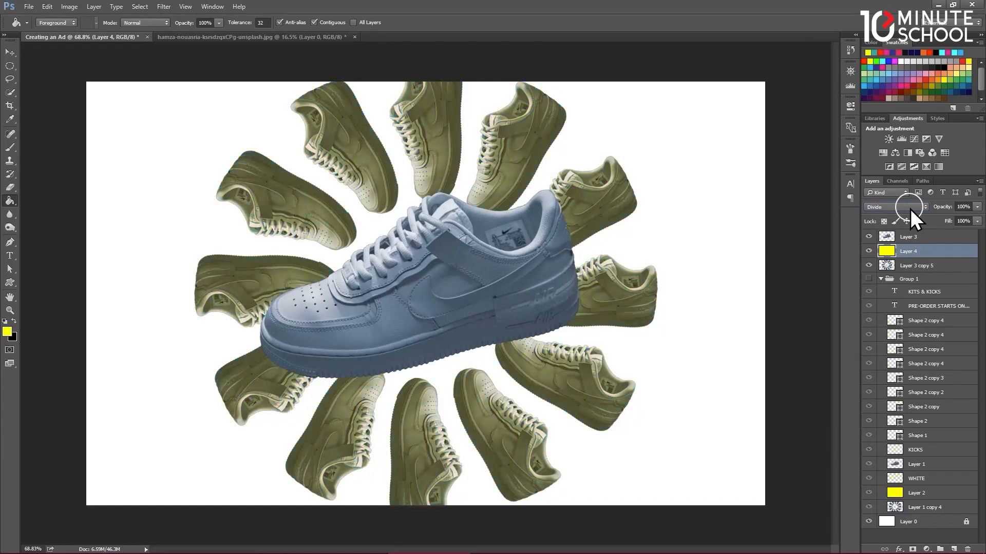
{"action": "key", "text": "Up"}
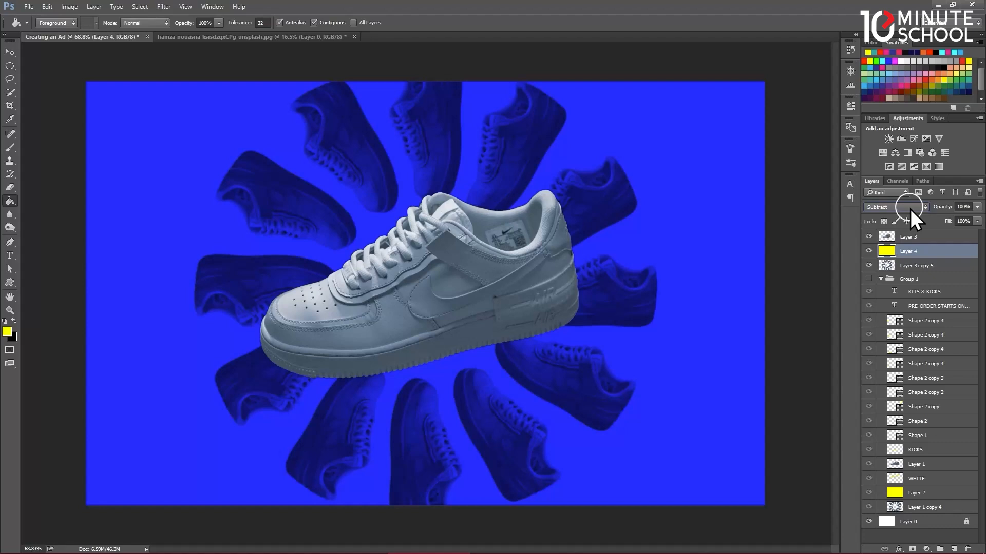
{"action": "key", "text": "Up"}
Add the yellow text "WHITE" behind the large shoe, starting at its upper left.
{"action": "left_click", "coordinate": [9, 256]}
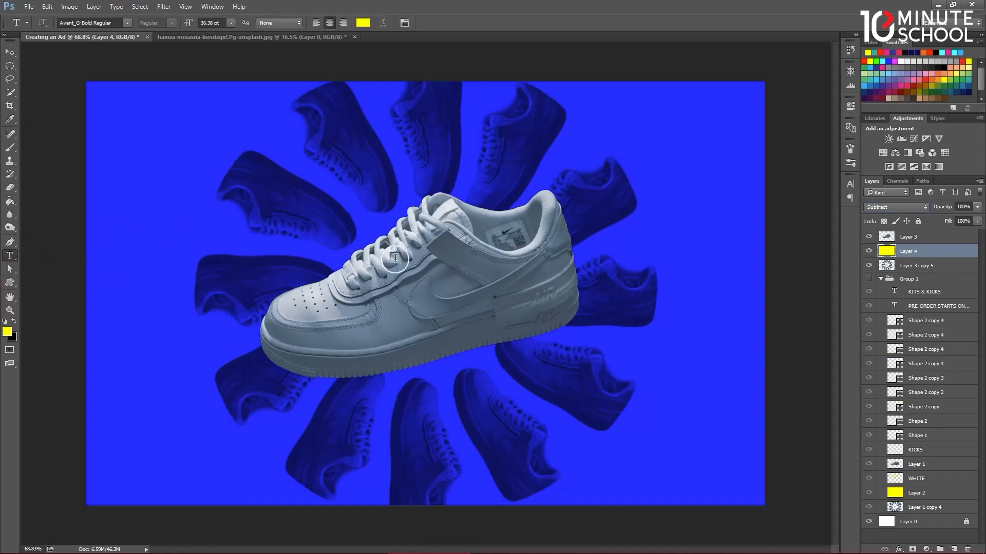
{"action": "left_click", "coordinate": [297, 224]}
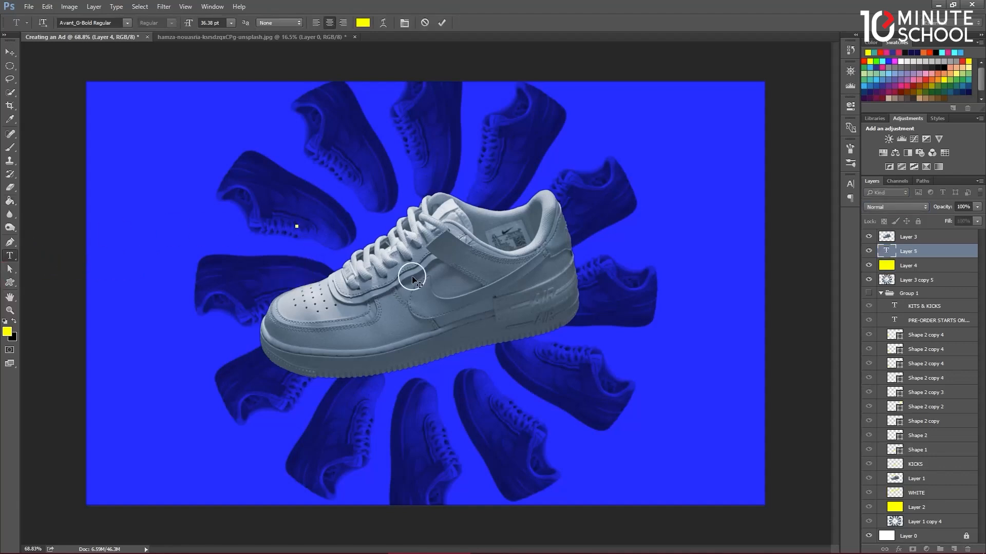
{"action": "type", "text": "WHITE"}
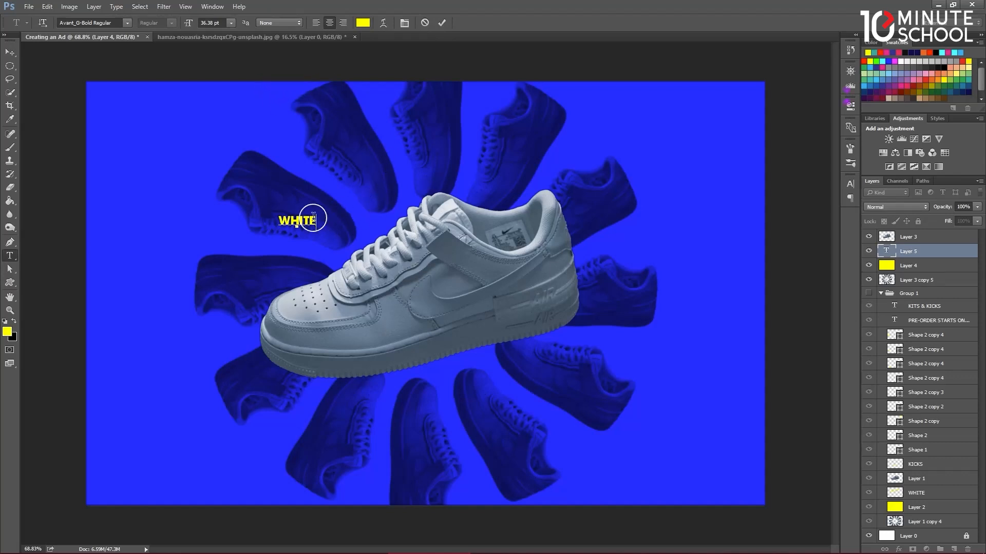
Set the WHITE text to 193.38 pt in the Nike Combat Stencil Regular font.
{"action": "key", "text": "ctrl+a"}
{"action": "left_click_drag", "start_coordinate": [189, 23], "coordinate": [269, 23]}
{"action": "left_click", "coordinate": [98, 22]}
{"action": "type", "text": "nike"}
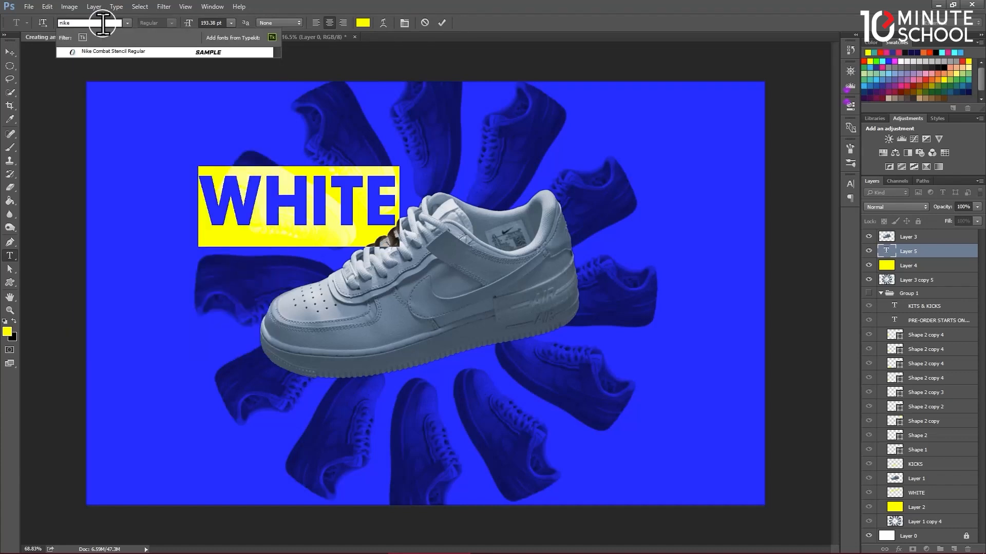
{"action": "key", "text": "Down"}
{"action": "key", "text": "Return"}
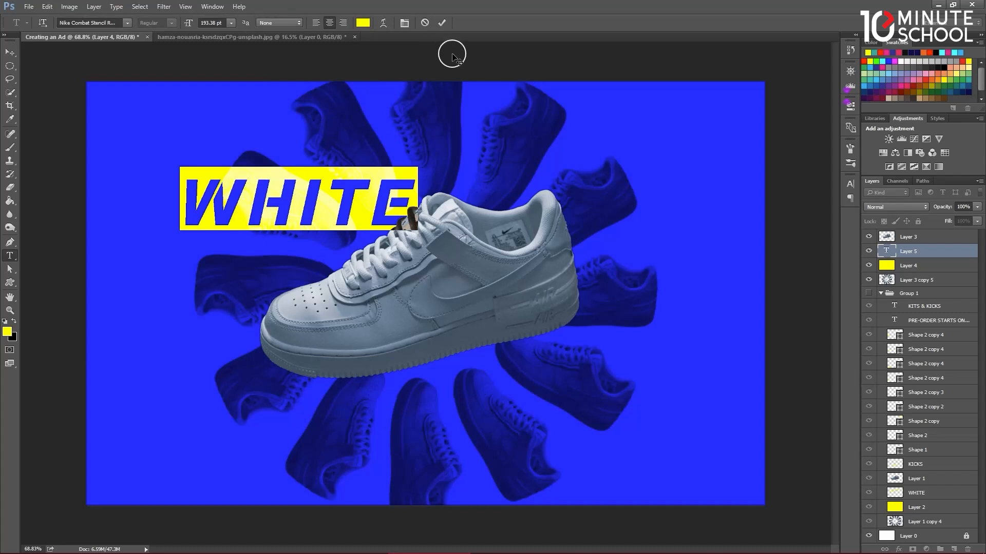
{"action": "left_click", "coordinate": [441, 26]}
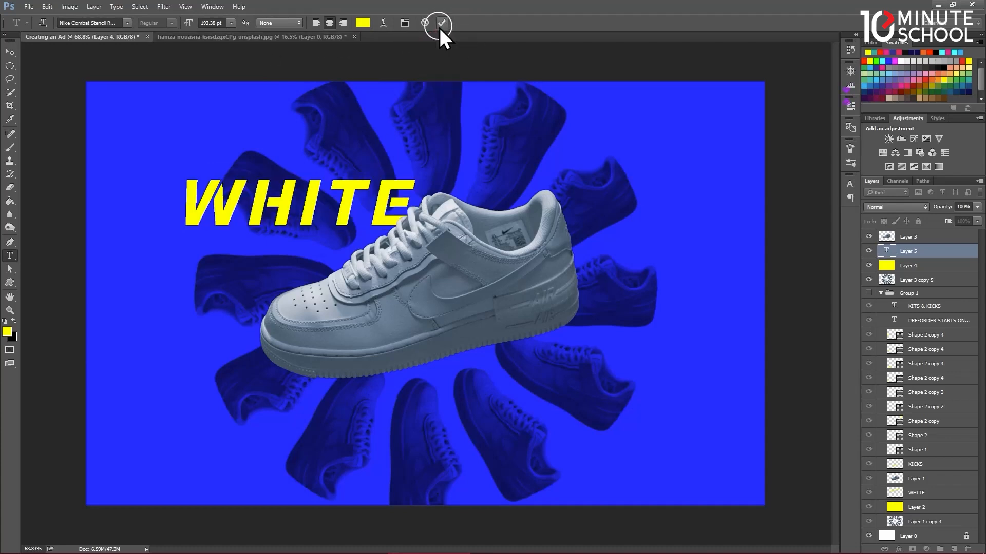
Enlarge the WHITE text to about 156% and place it across the upper part of the shoe ring, behind the large shoe.
{"action": "left_click", "coordinate": [10, 51]}
{"action": "left_click_drag", "start_coordinate": [345, 194], "coordinate": [471, 180]}
{"action": "left_click_drag", "start_coordinate": [305, 213], "coordinate": [200, 232]}
{"action": "left_click_drag", "start_coordinate": [431, 154], "coordinate": [554, 181]}
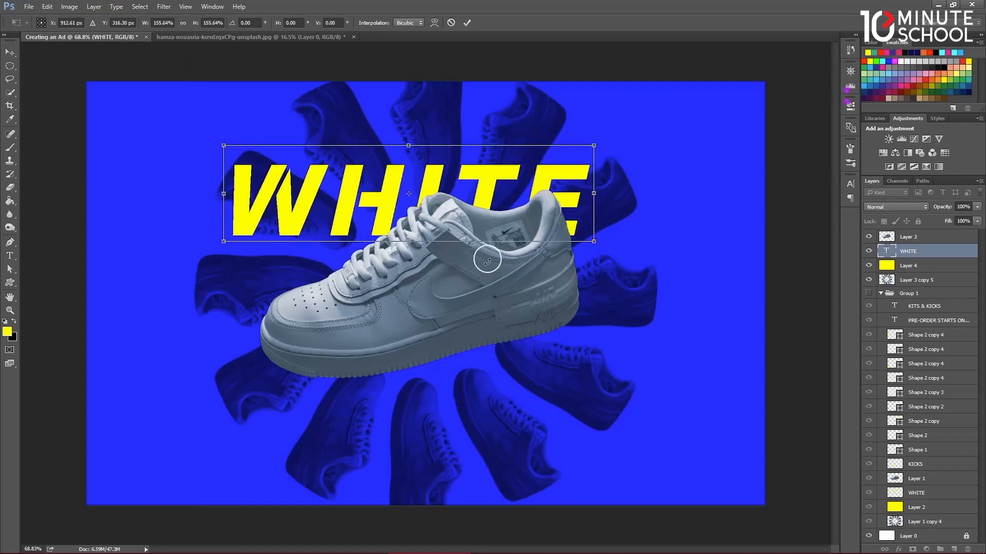
{"action": "left_click", "coordinate": [467, 22]}
Centre the large shoe on the ring and shift the WHITE text slightly up and right to centre it above the shoe.
{"action": "left_click", "coordinate": [434, 270]}
{"action": "left_click", "coordinate": [436, 198]}
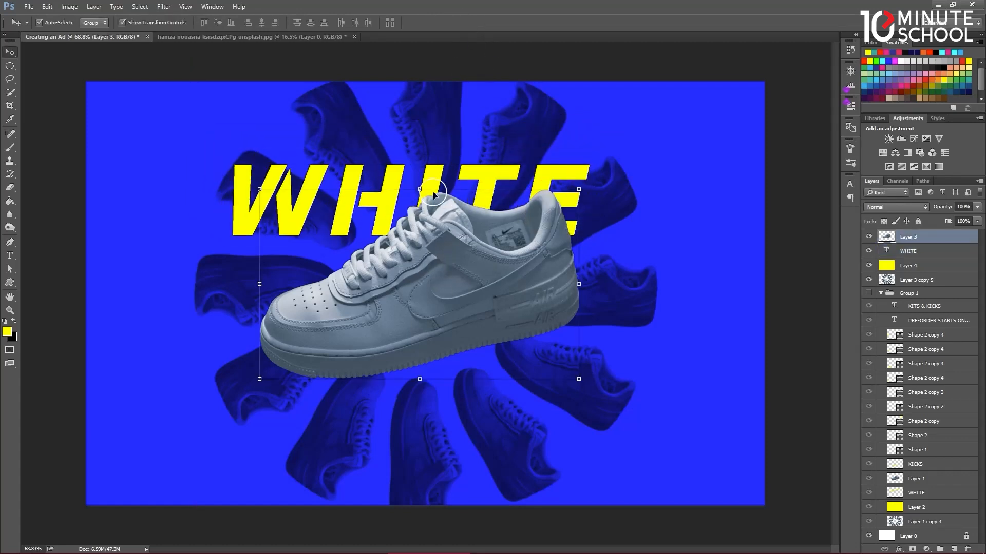
{"action": "mouse_move", "coordinate": [424, 181]}
{"action": "left_mouse_down"}
{"action": "mouse_move", "coordinate": [436, 214]}
{"action": "mouse_move", "coordinate": [452, 209]}
{"action": "mouse_move", "coordinate": [446, 184]}
{"action": "mouse_move", "coordinate": [422, 185]}
{"action": "left_mouse_up"}
{"action": "left_click_drag", "start_coordinate": [436, 277], "coordinate": [439, 291]}
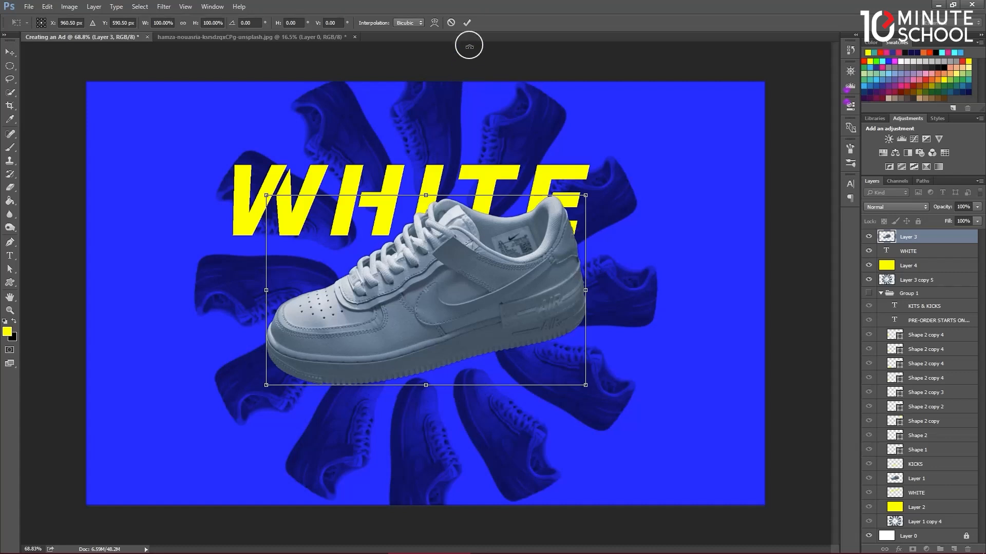
{"action": "left_click", "coordinate": [467, 23]}
{"action": "left_click_drag", "start_coordinate": [548, 180], "coordinate": [563, 174]}
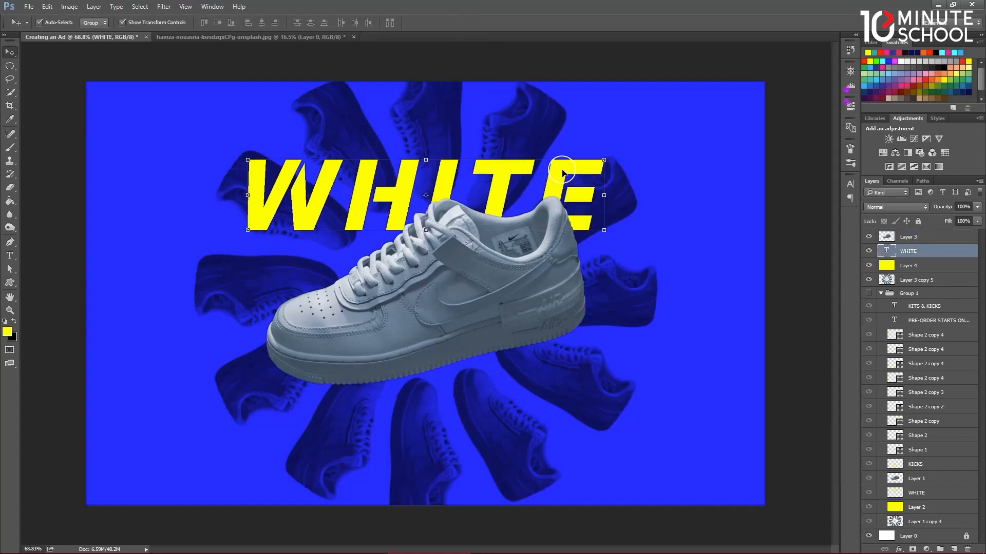
Rasterize the WHITE text and skew it vertically by about -10.9° so it slants upward behind the large shoe.
{"action": "right_click", "coordinate": [889, 252]}
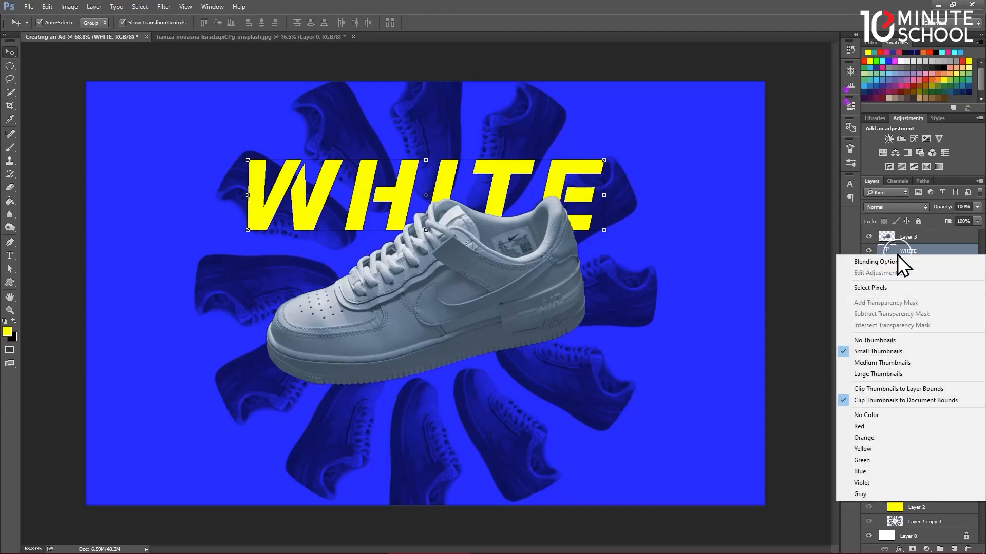
{"action": "right_click", "coordinate": [910, 254]}
{"action": "left_click", "coordinate": [847, 227]}
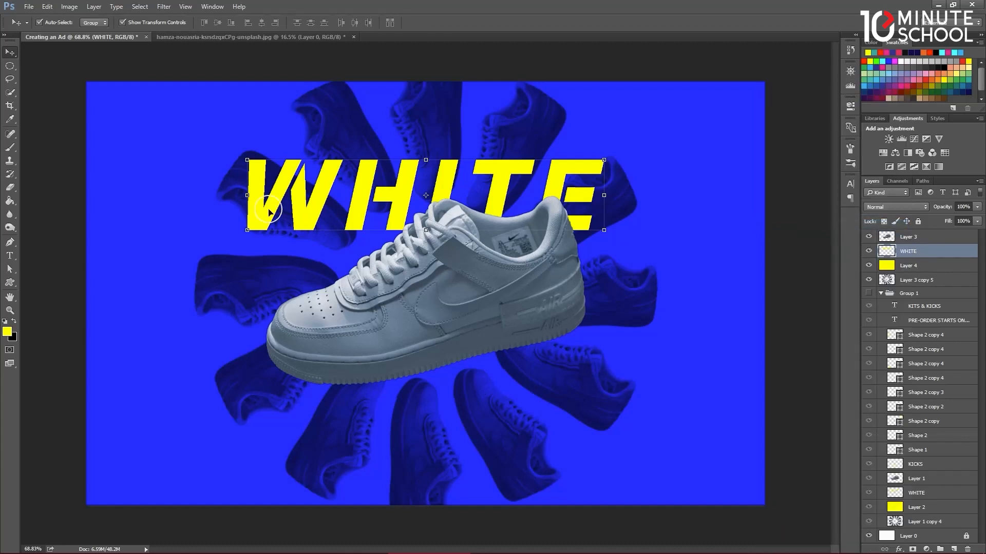
{"action": "left_click_drag", "start_coordinate": [248, 196], "coordinate": [251, 267]}
{"action": "left_click_drag", "start_coordinate": [508, 196], "coordinate": [507, 173]}
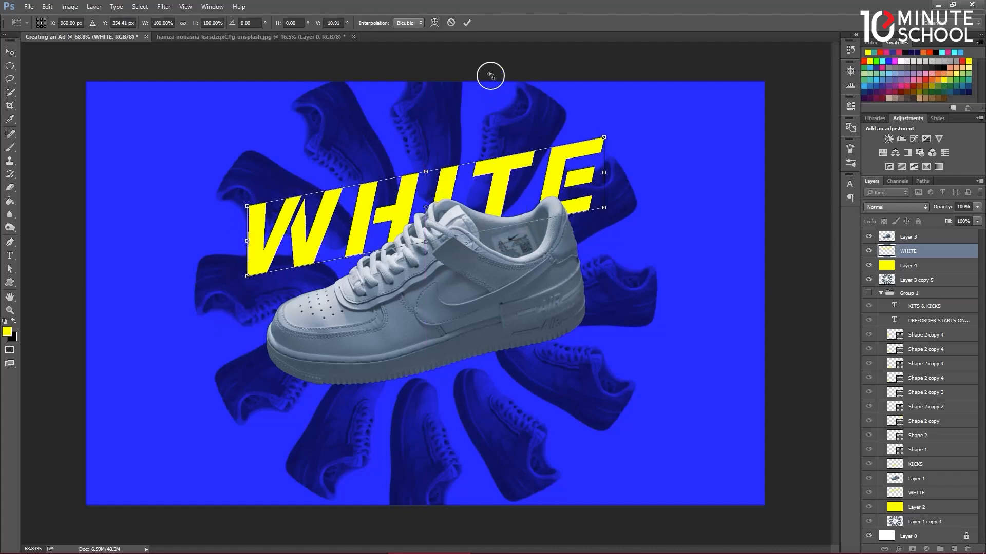
{"action": "left_click", "coordinate": [466, 23]}
Add the yellow text "KICKS" at the lower part of the large shoe.
{"action": "key", "text": "t"}
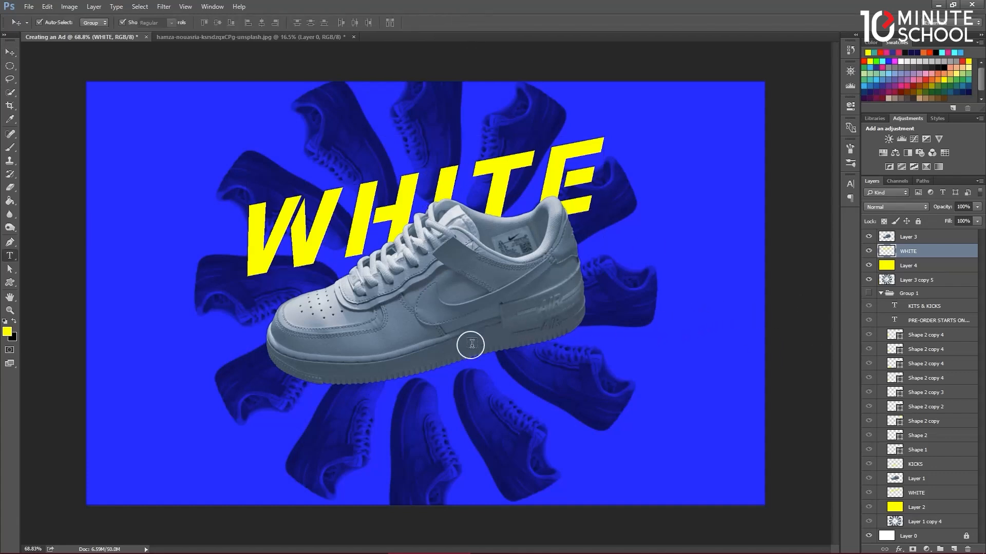
{"action": "left_click", "coordinate": [442, 356]}
{"action": "type", "text": "KICKS"}
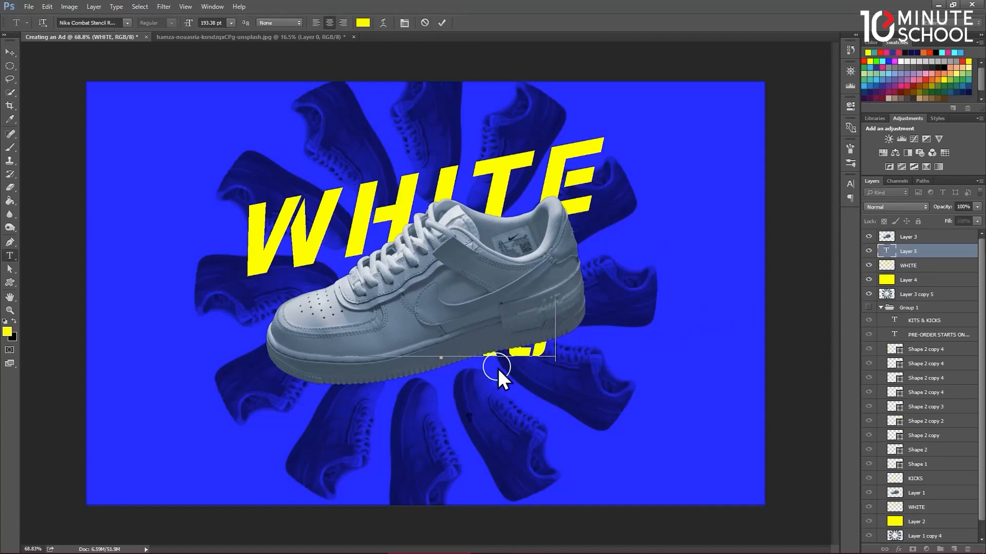
{"action": "left_click", "coordinate": [441, 22]}
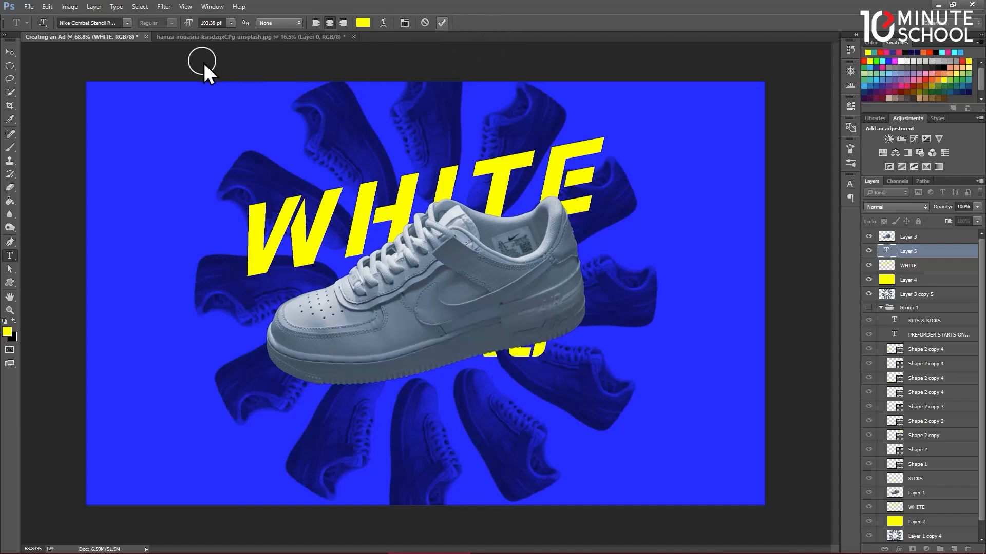
Bring the KICKS text in front of the large shoe and centre it over the lower edge of the sole.
{"action": "left_click", "coordinate": [10, 52]}
{"action": "left_click_drag", "start_coordinate": [918, 248], "coordinate": [918, 228]}
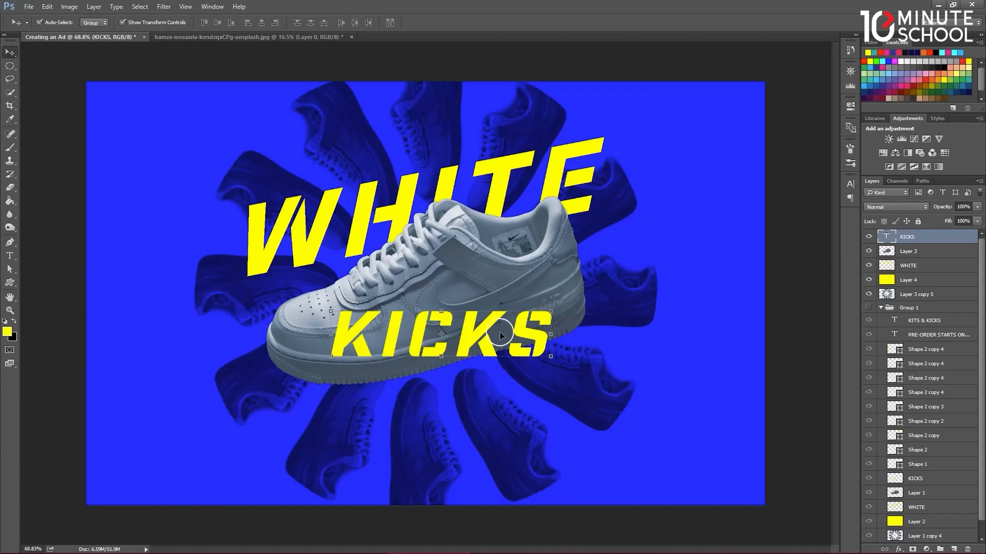
{"action": "left_click_drag", "start_coordinate": [480, 325], "coordinate": [465, 354]}
Rasterize the KICKS text, skew it vertically by about -10.5° and shift it up and left along the shoe's sole.
{"action": "right_click", "coordinate": [919, 237]}
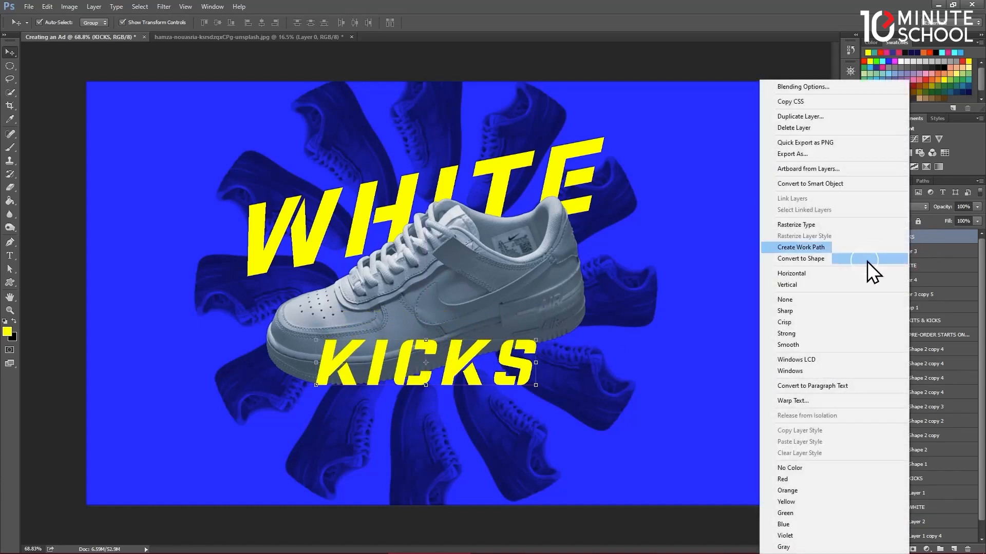
{"action": "left_click", "coordinate": [796, 225]}
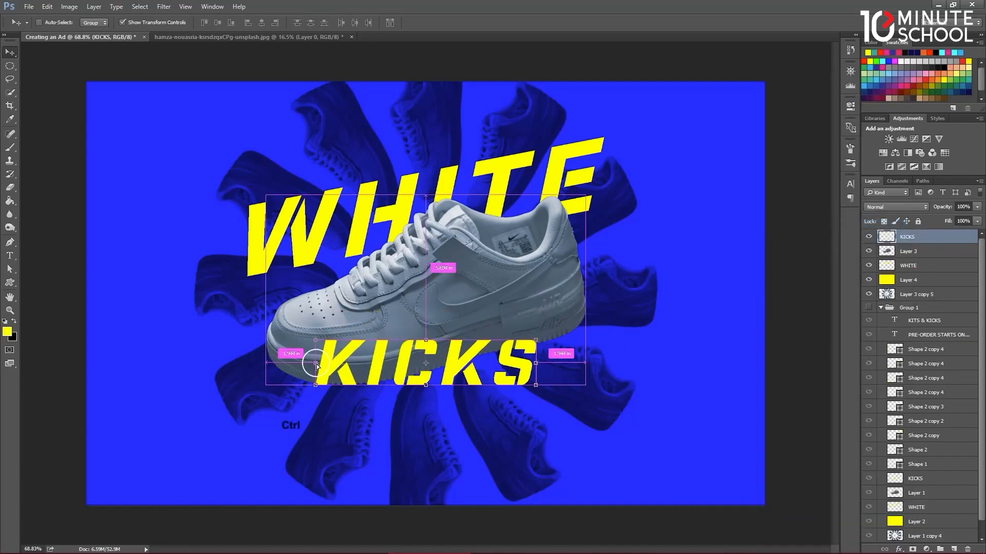
{"action": "left_click_drag", "start_coordinate": [317, 369], "coordinate": [315, 404]}
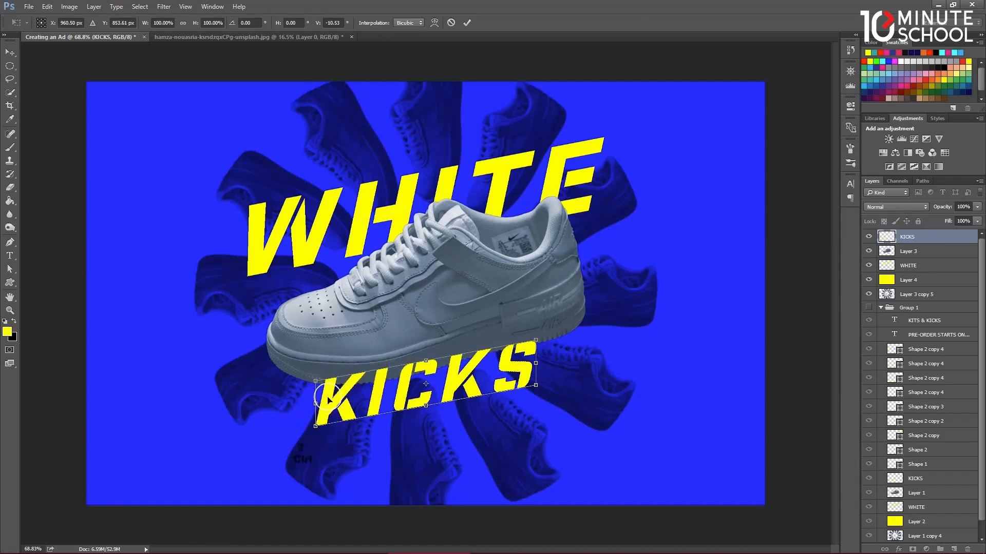
{"action": "left_click_drag", "start_coordinate": [477, 376], "coordinate": [456, 356]}
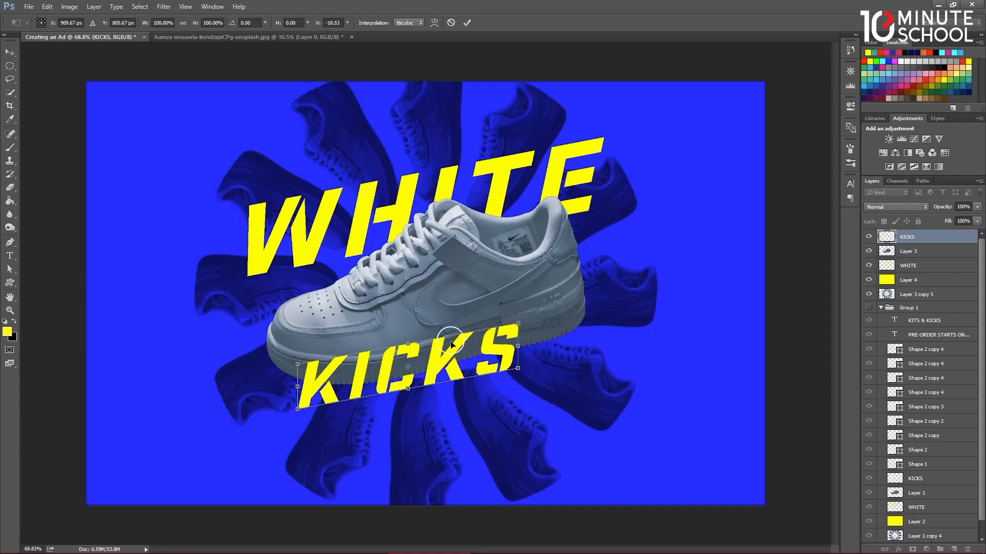
{"action": "left_click", "coordinate": [467, 23]}
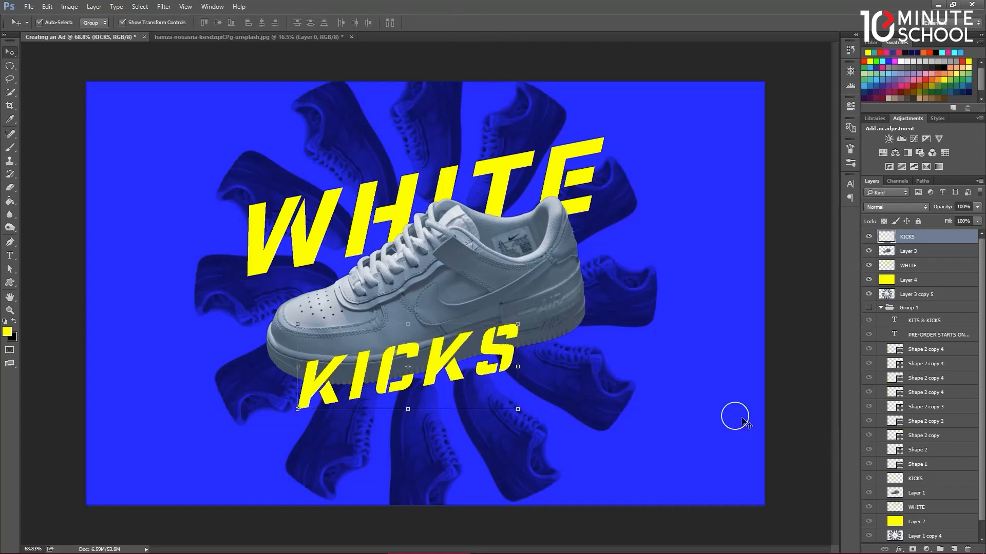
Check the finished reference design in Group 1 with the working layers hidden, and restore the working layers.
{"action": "left_click", "coordinate": [625, 274]}
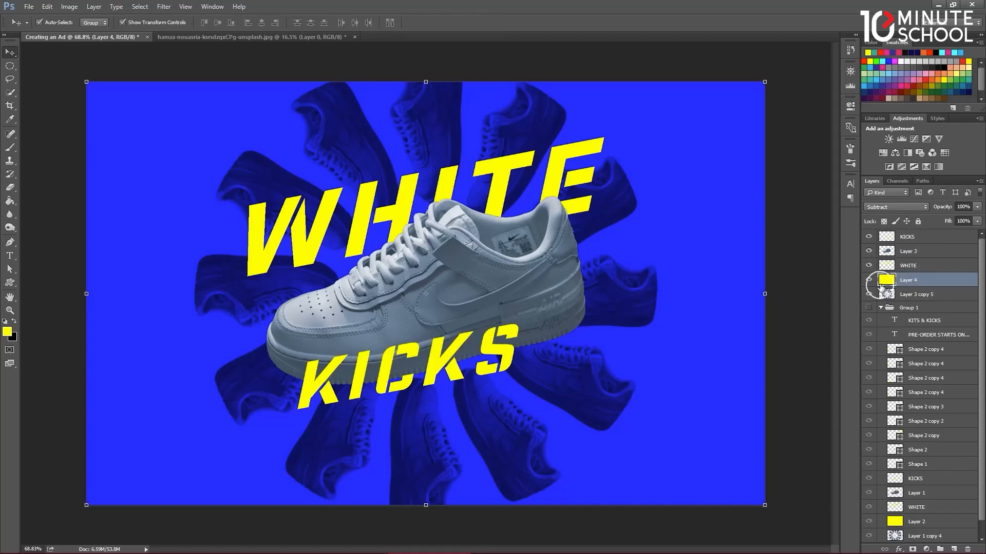
{"action": "left_click_drag", "start_coordinate": [868, 294], "coordinate": [867, 242]}
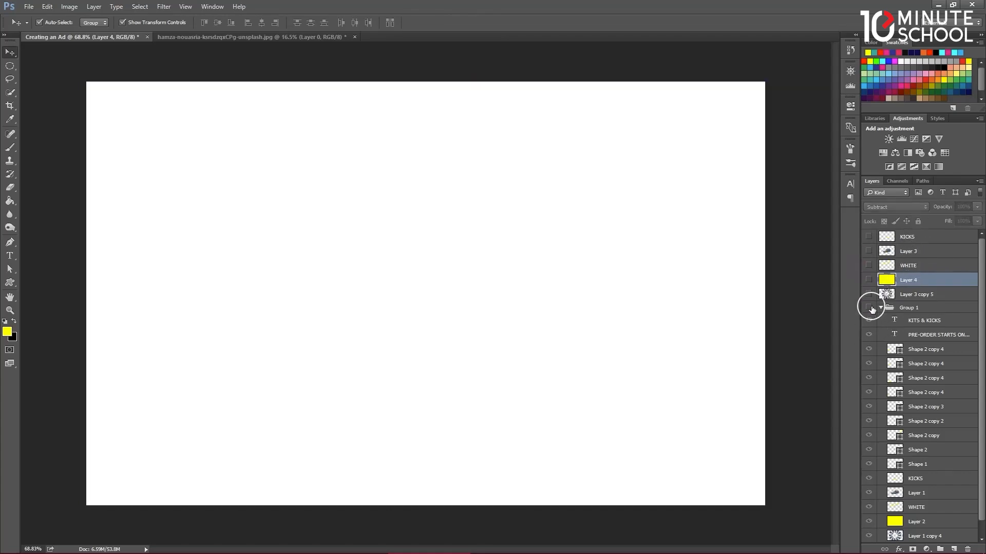
{"action": "left_click", "coordinate": [868, 307]}
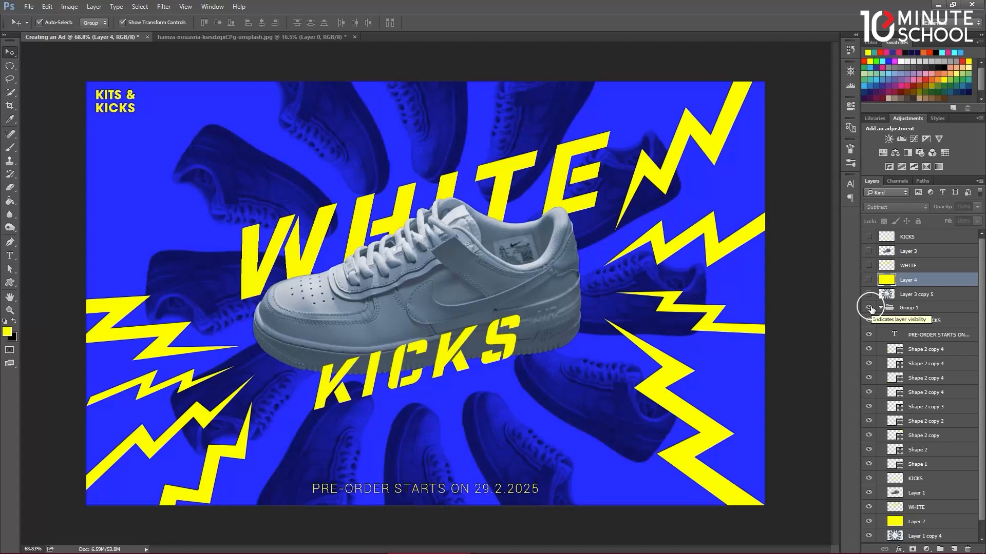
{"action": "left_click", "coordinate": [868, 307]}
{"action": "left_click_drag", "start_coordinate": [868, 236], "coordinate": [869, 294]}
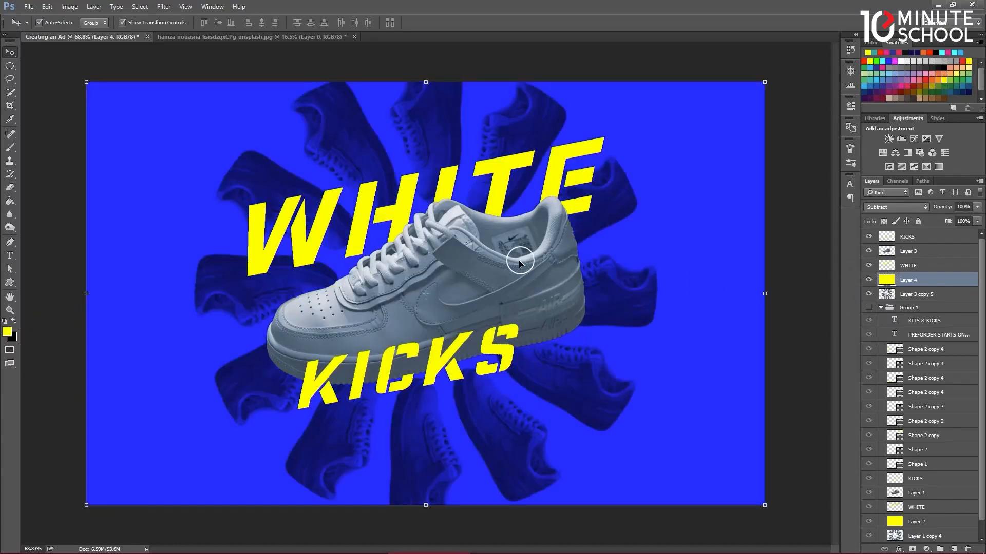
Draw a custom lightning bolt shape about 255 × 547 px on the blue area to the left of the shoe.
{"action": "left_click", "coordinate": [10, 282]}
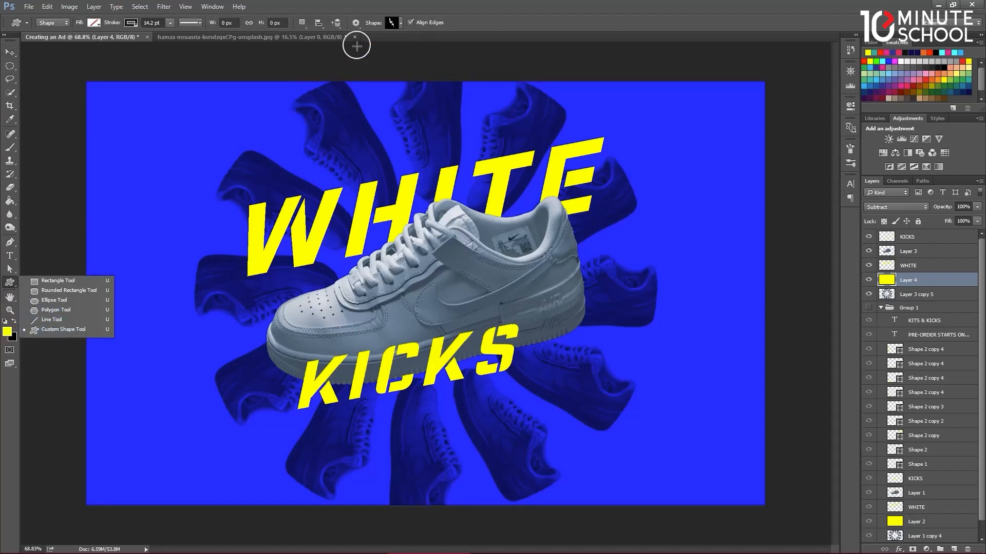
{"action": "left_click", "coordinate": [399, 23]}
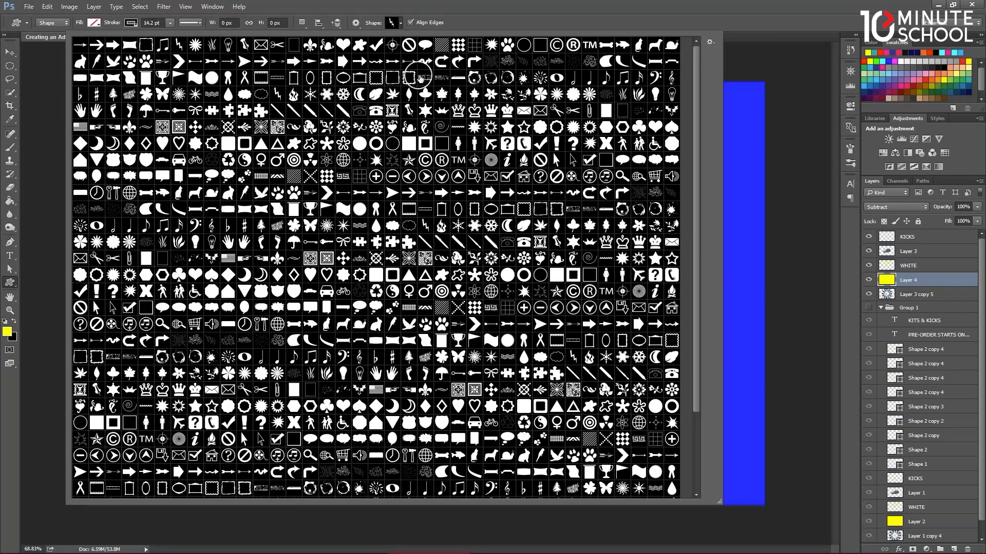
{"action": "double_click", "coordinate": [179, 47]}
{"action": "left_click_drag", "start_coordinate": [116, 194], "coordinate": [206, 386]}
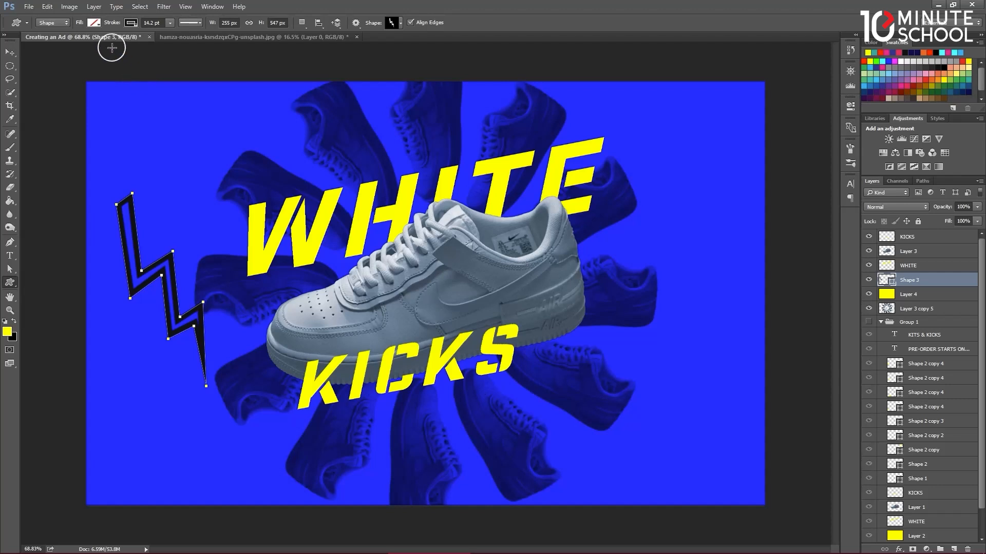
Set both the fill and the stroke of the lightning bolt to yellow.
{"action": "left_click", "coordinate": [93, 24]}
{"action": "left_click", "coordinate": [45, 77]}
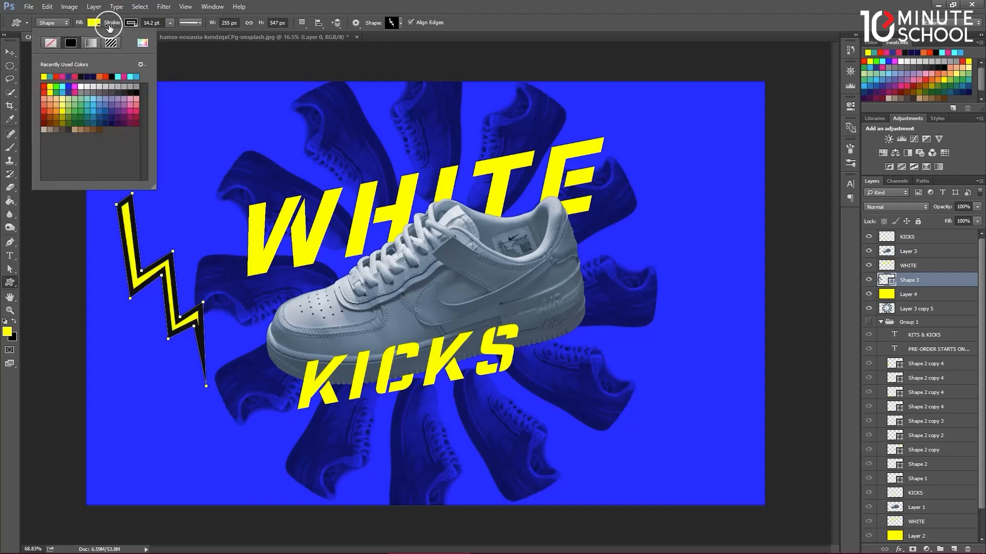
{"action": "left_click", "coordinate": [129, 26]}
{"action": "left_click", "coordinate": [131, 25]}
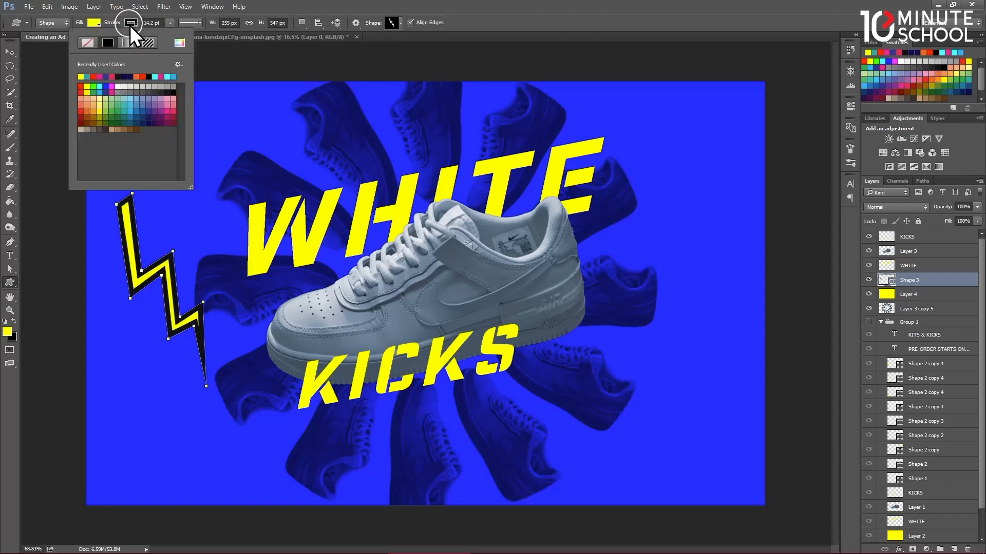
{"action": "left_click", "coordinate": [81, 76]}
Move the lightning bolt to the canvas's upper right, scaled to about 109% and rotated about 77° to point at the shoe.
{"action": "left_click", "coordinate": [10, 53]}
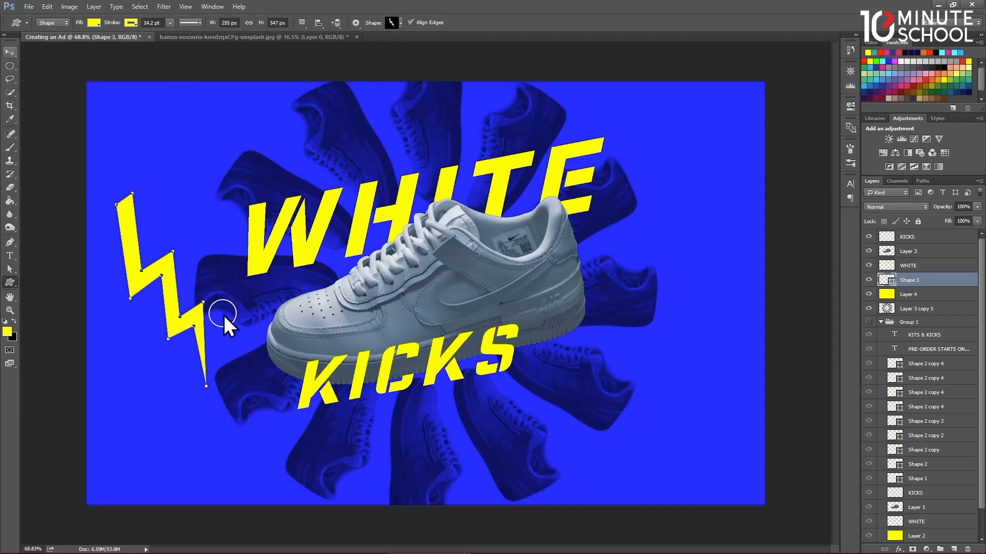
{"action": "left_click_drag", "start_coordinate": [154, 180], "coordinate": [683, 162]}
{"action": "mouse_move", "coordinate": [755, 102]}
{"action": "left_mouse_down"}
{"action": "mouse_move", "coordinate": [755, 60]}
{"action": "mouse_move", "coordinate": [769, 90]}
{"action": "left_mouse_up"}
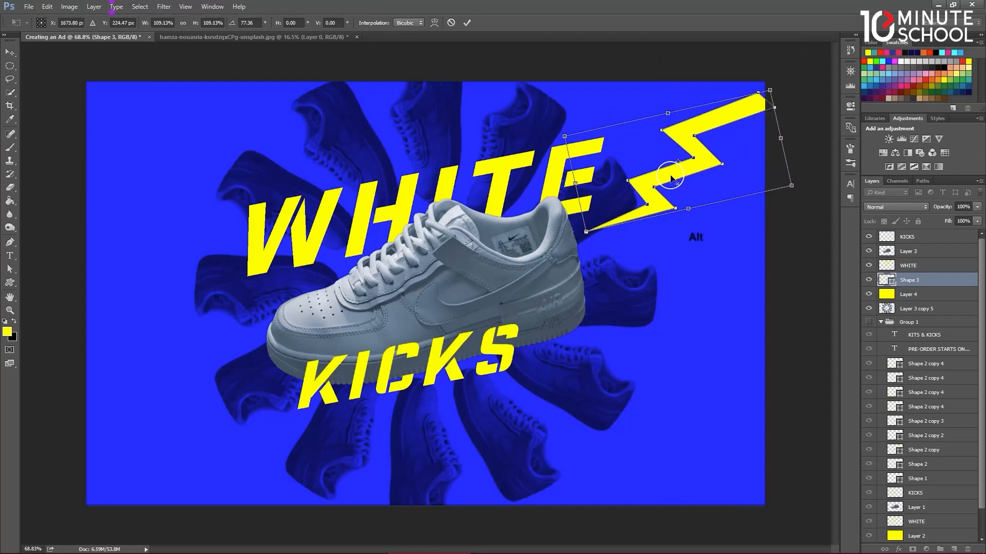
{"action": "left_click", "coordinate": [467, 22]}
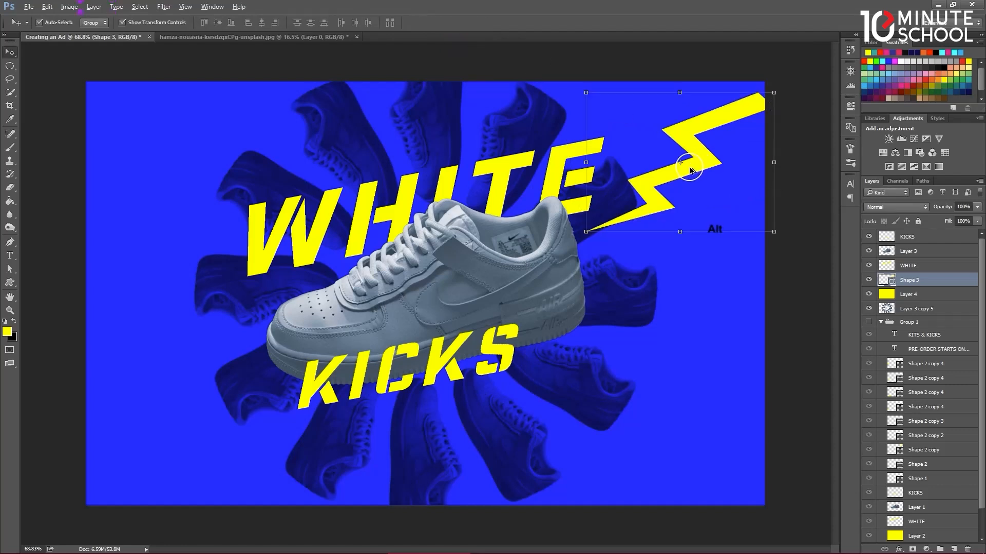
Duplicate the lightning bolt just below, scale the copy to about 56% and rotate it about 23° at the canvas's right edge.
{"action": "left_click_drag", "start_coordinate": [686, 170], "coordinate": [686, 228]}
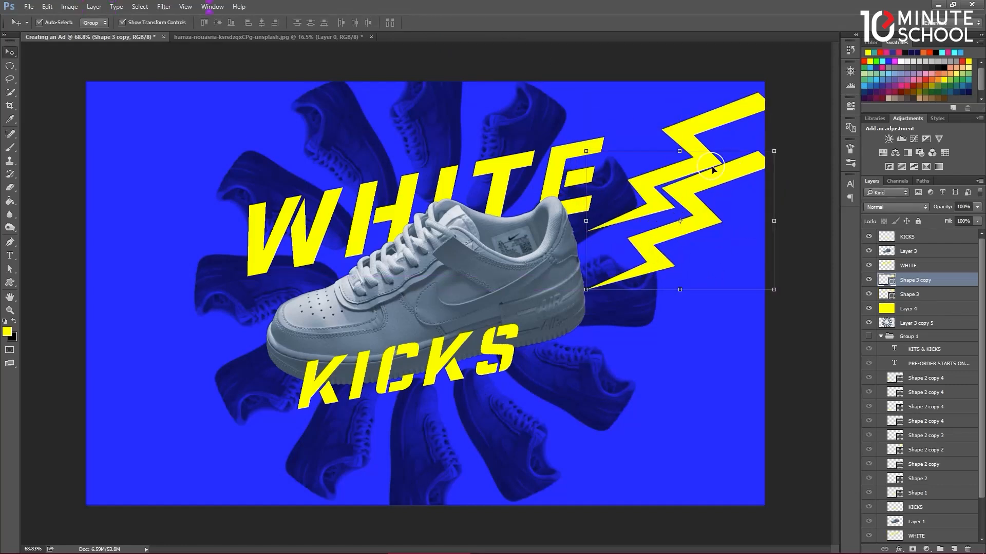
{"action": "left_click_drag", "start_coordinate": [770, 152], "coordinate": [770, 152]}
{"action": "left_click_drag", "start_coordinate": [694, 213], "coordinate": [747, 172]}
{"action": "left_click_drag", "start_coordinate": [734, 214], "coordinate": [725, 212]}
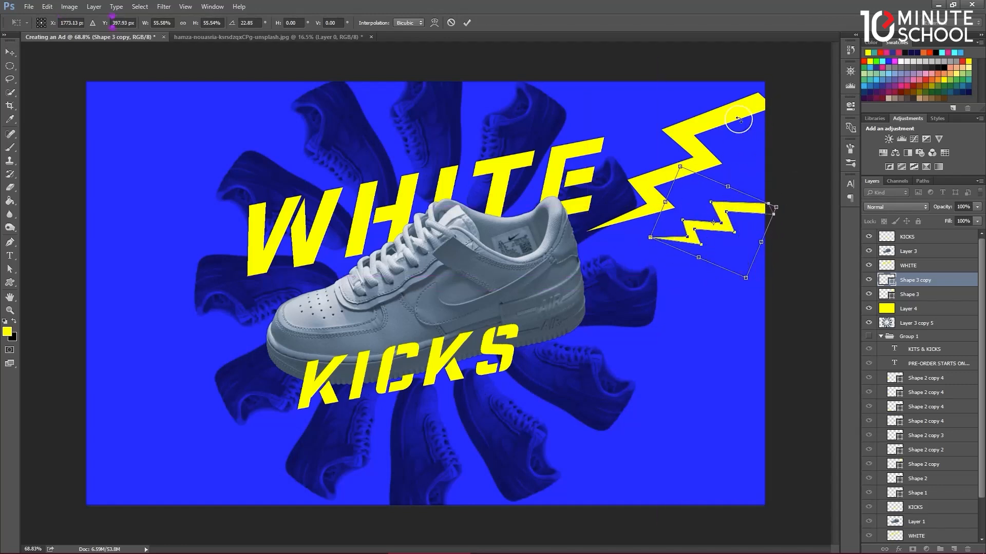
{"action": "left_click", "coordinate": [466, 23]}
Enlarge the large upper-right lightning bolt slightly so that it extends past the canvas's right edge.
{"action": "left_click", "coordinate": [744, 105]}
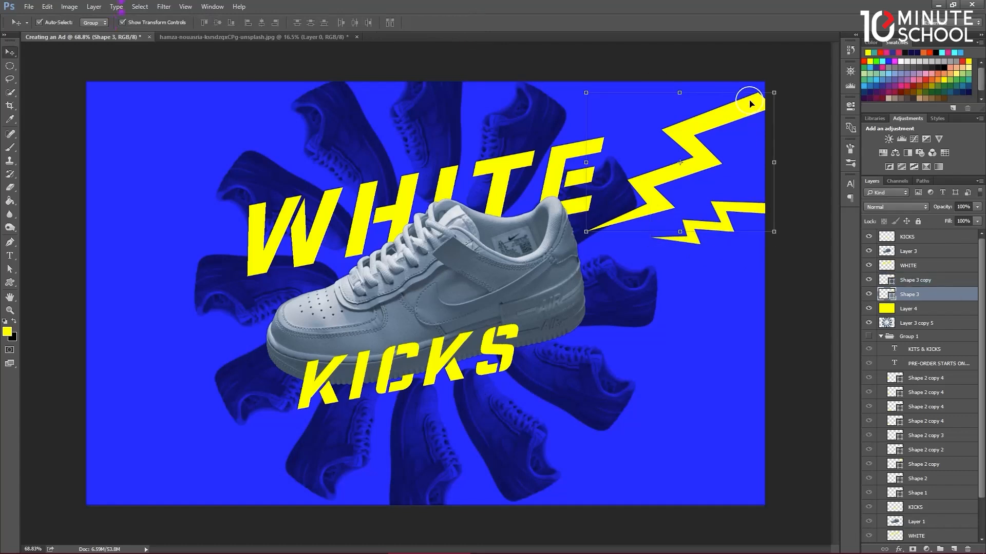
{"action": "left_click_drag", "start_coordinate": [777, 94], "coordinate": [787, 82]}
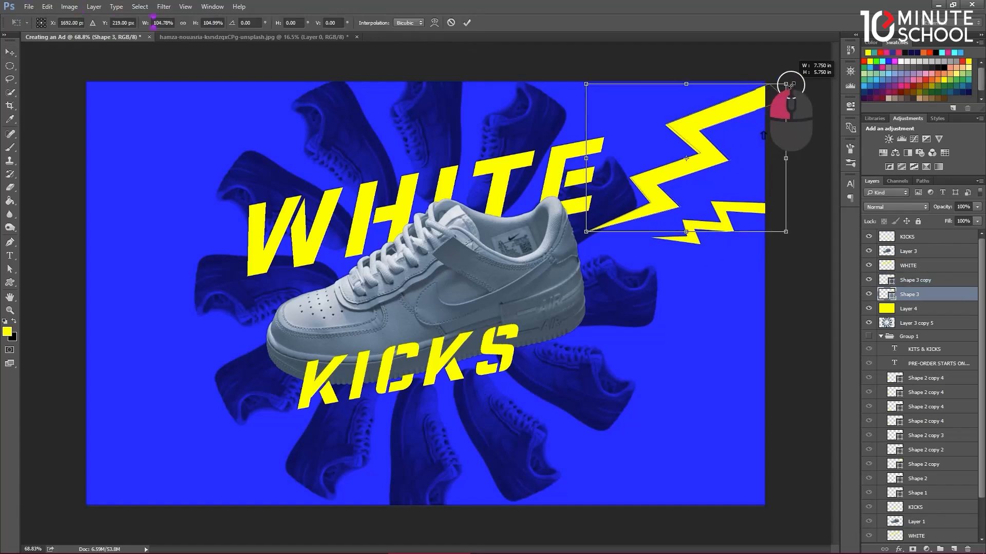
{"action": "key", "text": "Return"}
Add a smaller third bolt beside the shoe's heel, then scale the second bolt to about 115% and rotate it about -11°.
{"action": "left_click_drag", "start_coordinate": [713, 208], "coordinate": [644, 267]}
{"action": "left_click", "coordinate": [470, 25]}
{"action": "left_click", "coordinate": [724, 207]}
{"action": "left_click_drag", "start_coordinate": [716, 192], "coordinate": [709, 191]}
{"action": "left_click_drag", "start_coordinate": [768, 189], "coordinate": [787, 181]}
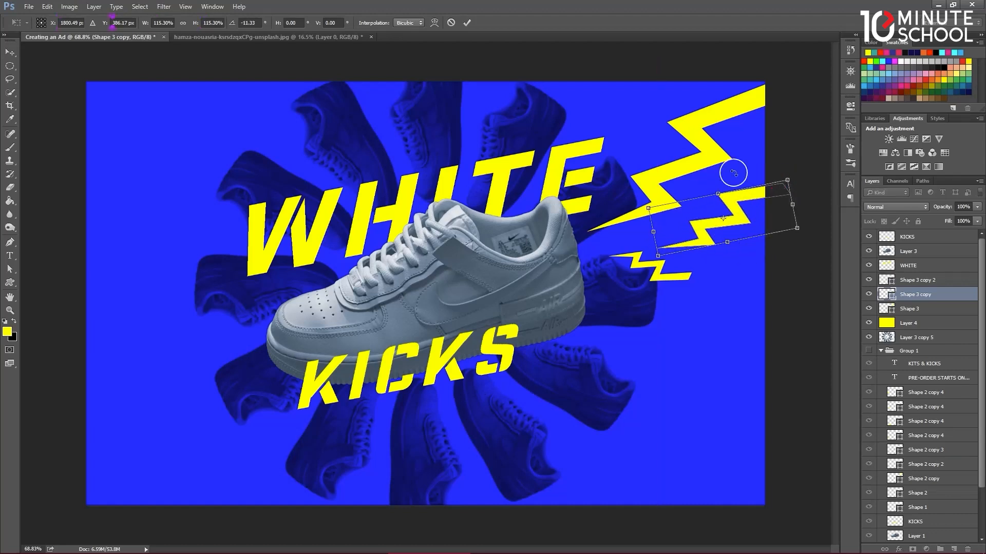
{"action": "left_click", "coordinate": [470, 24]}
Duplicate the smallest bolt below, scale the copy to about 284% and rotate it about 26° so it runs off the lower right edge.
{"action": "left_click", "coordinate": [670, 272]}
{"action": "left_click", "coordinate": [664, 277]}
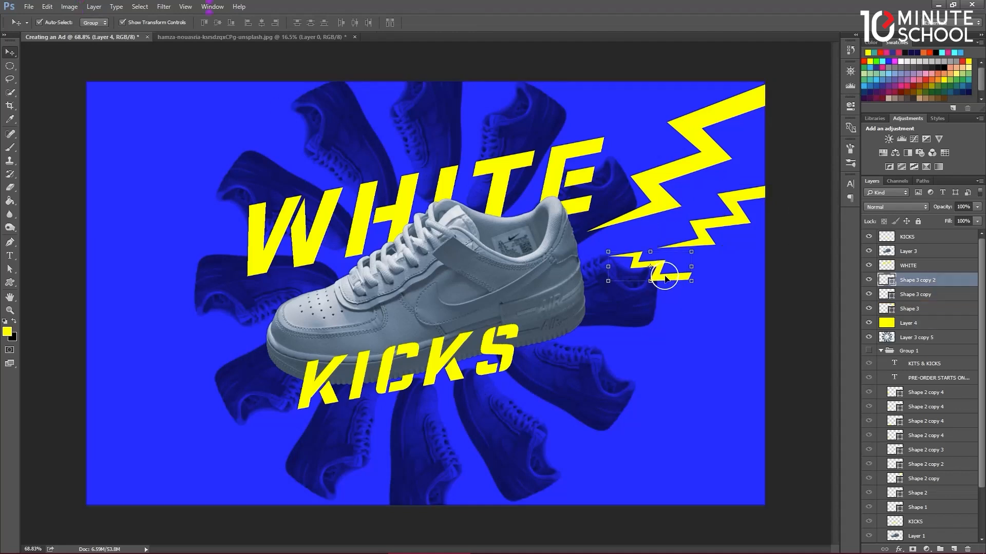
{"action": "left_click_drag", "start_coordinate": [663, 280], "coordinate": [664, 350]}
{"action": "key", "text": "ctrl+t"}
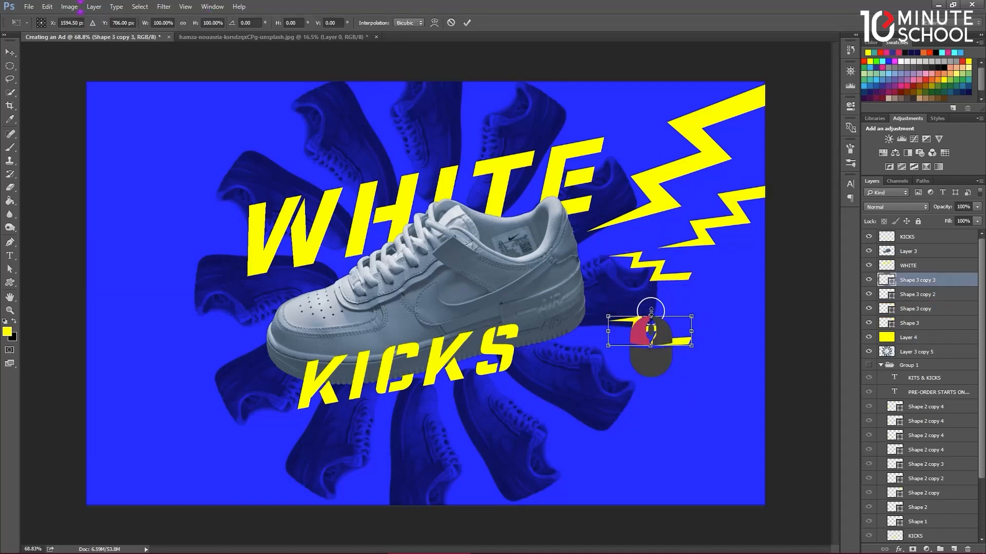
{"action": "left_click_drag", "start_coordinate": [650, 300], "coordinate": [664, 303]}
{"action": "left_click_drag", "start_coordinate": [693, 336], "coordinate": [790, 346]}
{"action": "left_click_drag", "start_coordinate": [719, 362], "coordinate": [713, 385]}
{"action": "left_click_drag", "start_coordinate": [756, 425], "coordinate": [803, 467]}
{"action": "left_click_drag", "start_coordinate": [687, 343], "coordinate": [684, 339]}
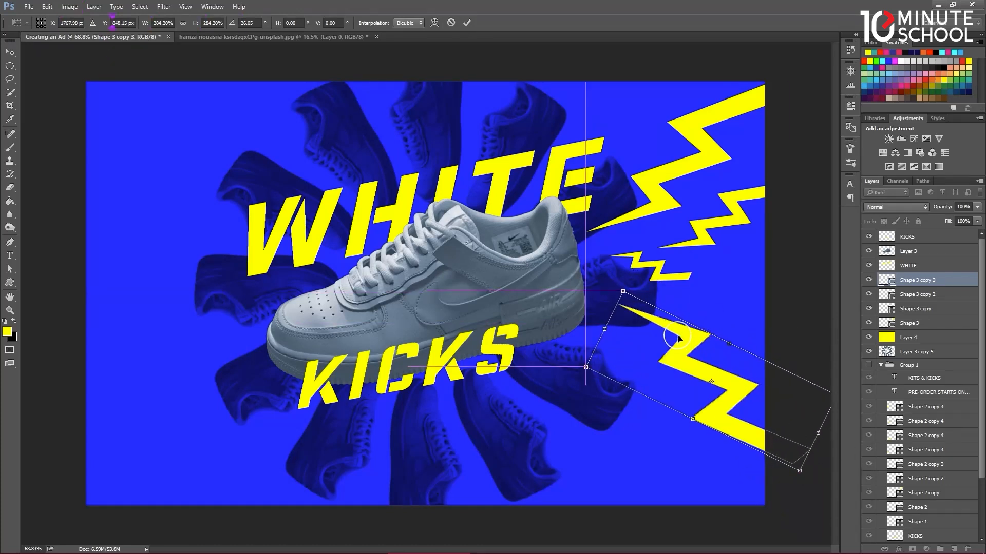
{"action": "left_click", "coordinate": [467, 23]}
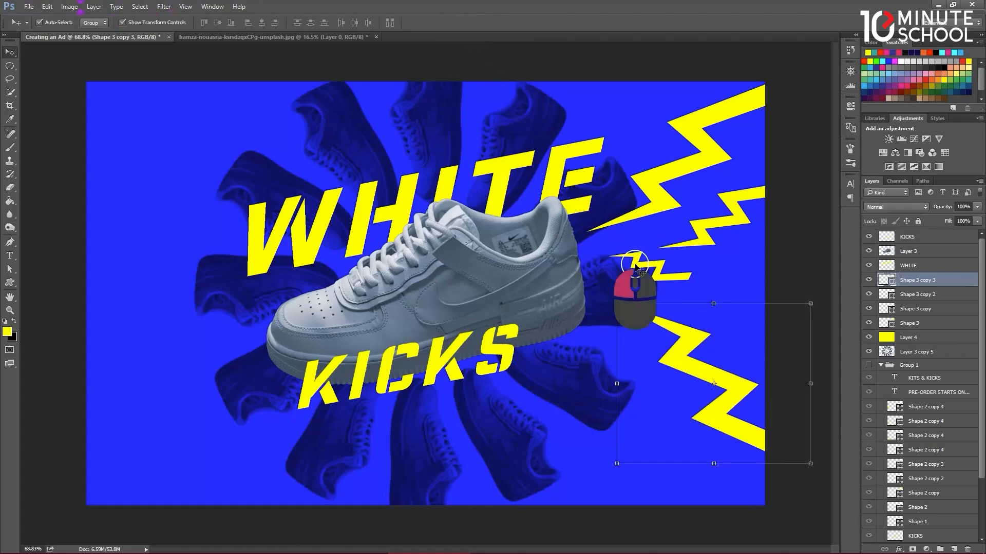
Nudge the smallest lightning bolt beside the shoe's heel slightly down and left.
{"action": "left_click", "coordinate": [643, 255]}
{"action": "left_click_drag", "start_coordinate": [643, 254], "coordinate": [649, 245]}
{"action": "left_click_drag", "start_coordinate": [794, 84], "coordinate": [757, 251]}
{"action": "key", "text": "ctrl+z"}
{"action": "left_click", "coordinate": [450, 22]}
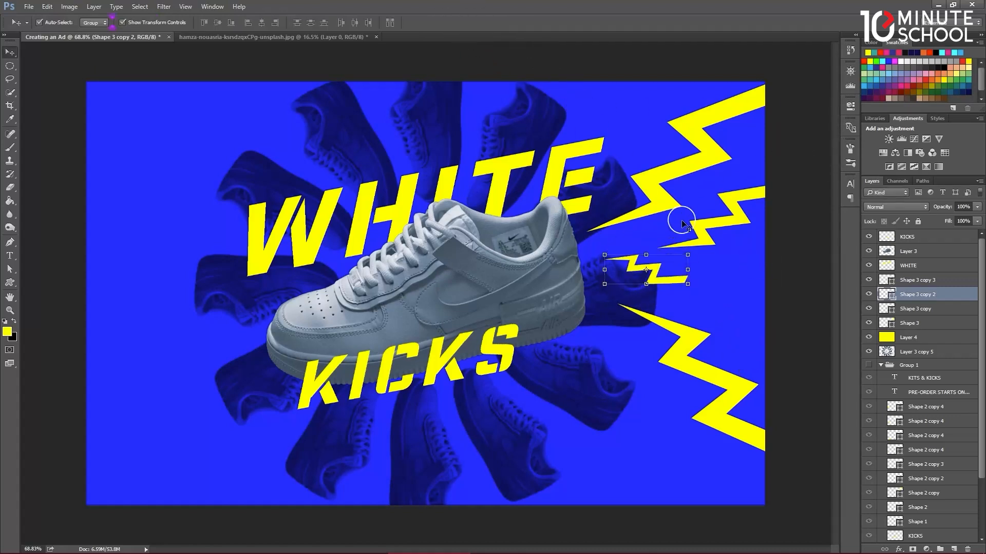
Select all four yellow lightning bolts and place a duplicate set on the left side of the canvas.
{"action": "left_click", "coordinate": [695, 171]}
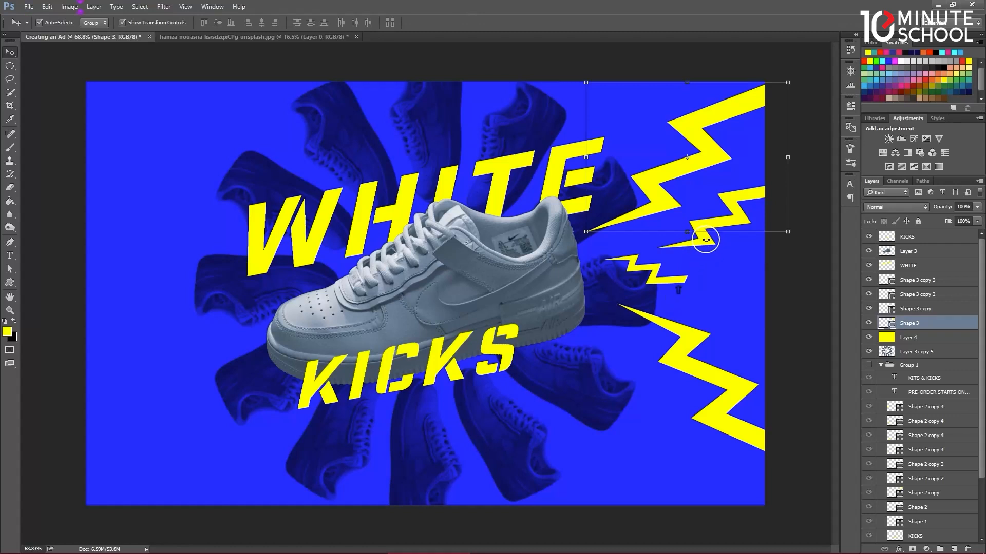
{"action": "left_click", "coordinate": [902, 280], "text": "shift"}
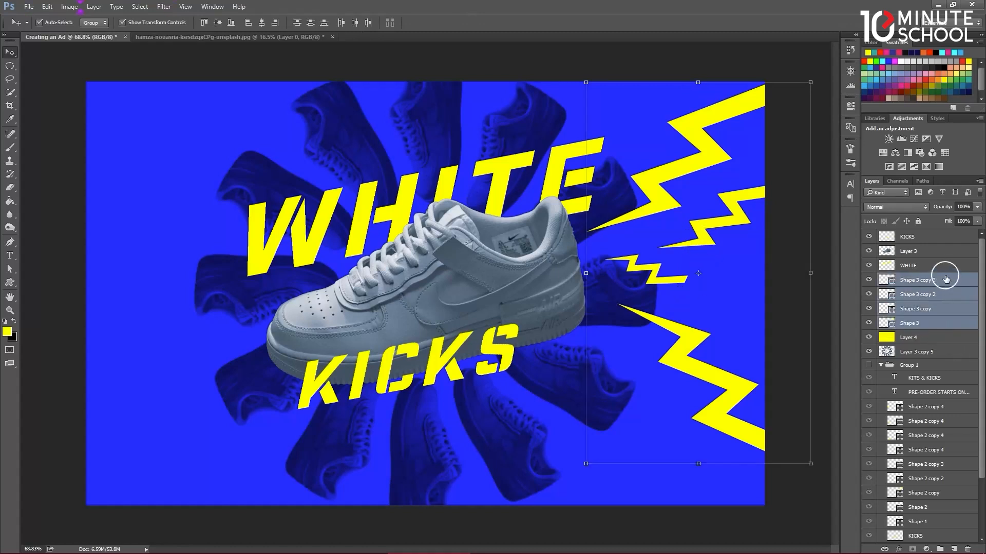
{"action": "key", "text": "alt"}
{"action": "left_click_drag", "start_coordinate": [738, 204], "coordinate": [224, 234]}
Scale the duplicated bolts to about 61% width and 57% height, rotate them about 165°, and position them beside the shoe's toe.
{"action": "key", "text": "ctrl+t"}
{"action": "left_click_drag", "start_coordinate": [236, 173], "coordinate": [142, 145]}
{"action": "left_click_drag", "start_coordinate": [29, 173], "coordinate": [155, 284]}
{"action": "left_click_drag", "start_coordinate": [243, 325], "coordinate": [180, 329]}
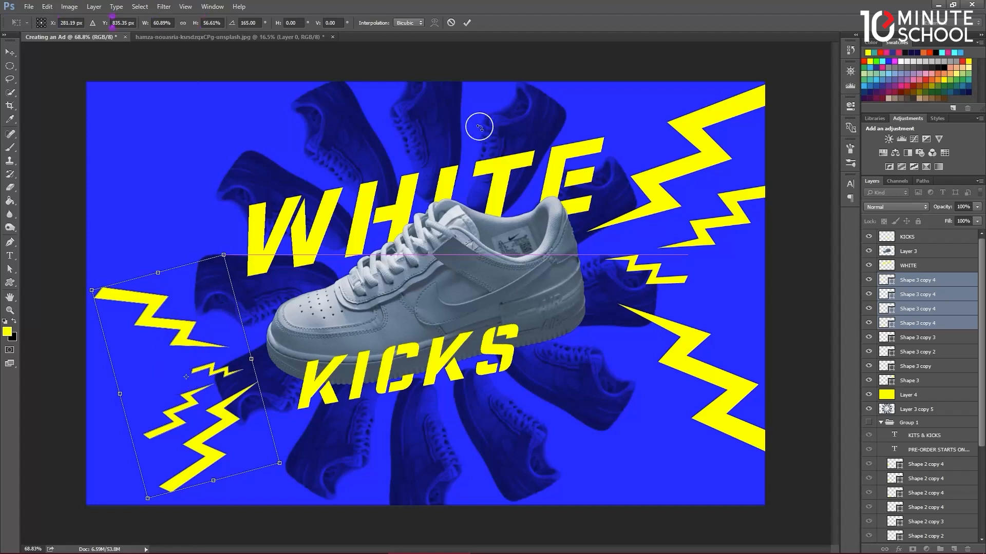
Flip the duplicated bolts vertically, rotate them to about -21°, and apply the transformation.
{"action": "right_click", "coordinate": [218, 430]}
{"action": "left_click", "coordinate": [270, 420]}
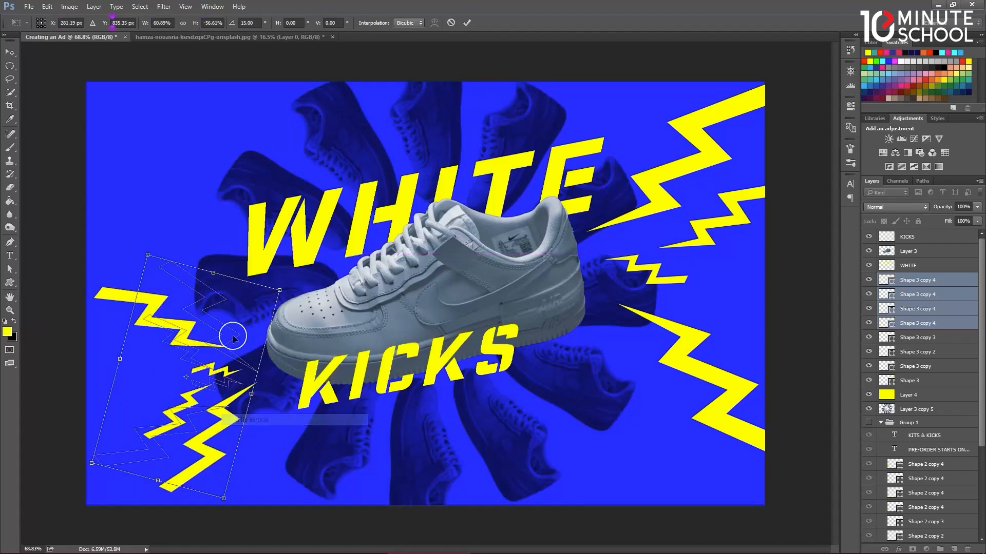
{"action": "left_click_drag", "start_coordinate": [215, 272], "coordinate": [138, 270]}
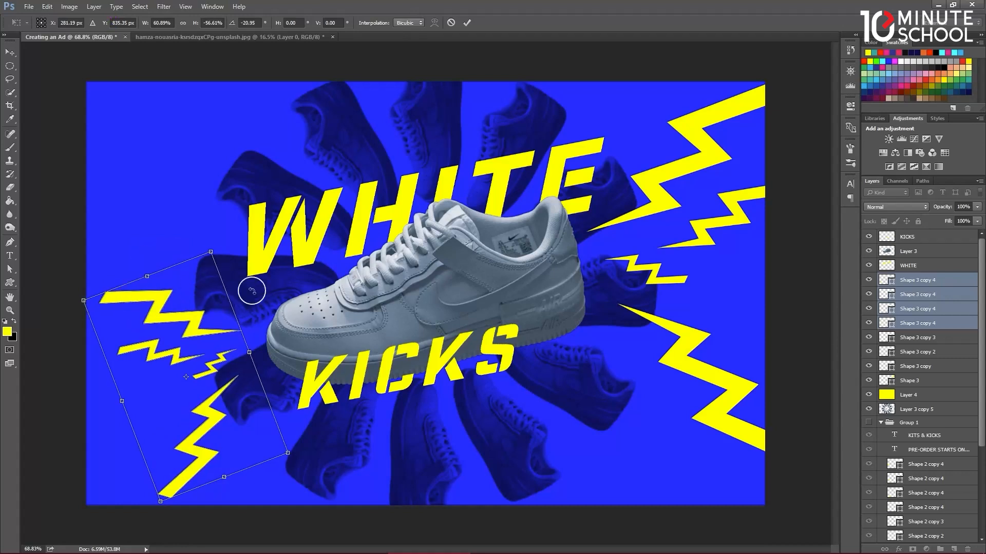
{"action": "left_click", "coordinate": [467, 22]}
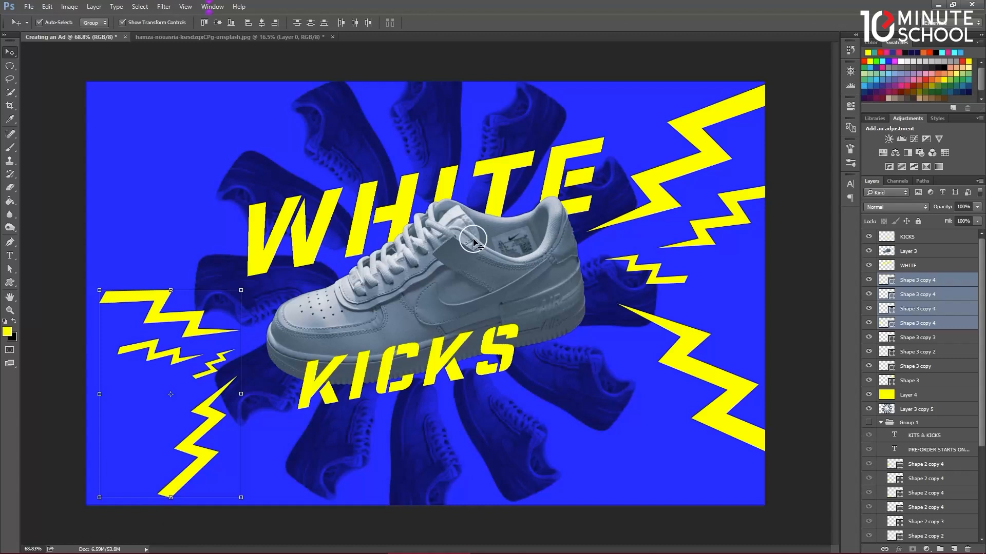
Add the two-line text "KITS & KICKS" in the canvas's upper-left corner.
{"action": "key", "text": "t"}
{"action": "left_click", "coordinate": [124, 112]}
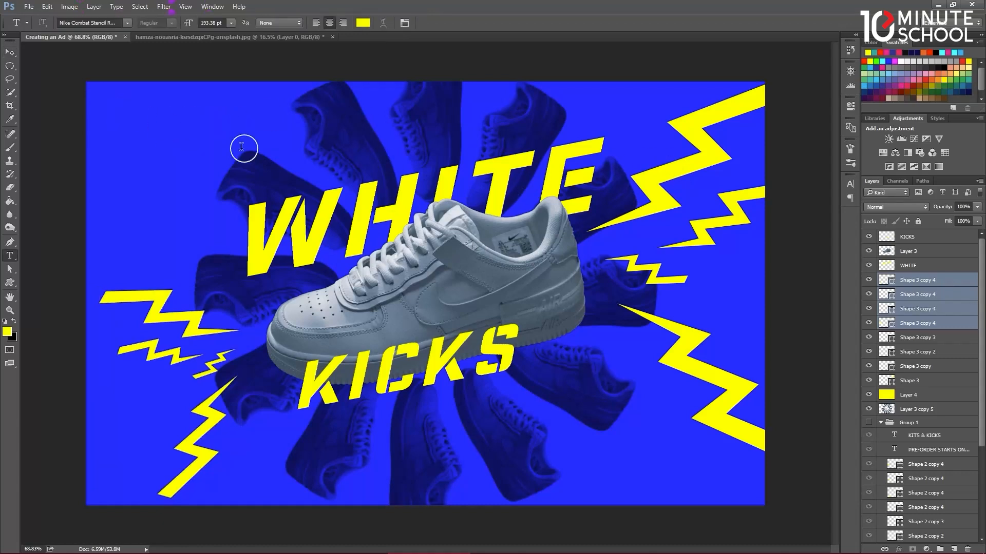
{"action": "type", "text": "KITS &"}
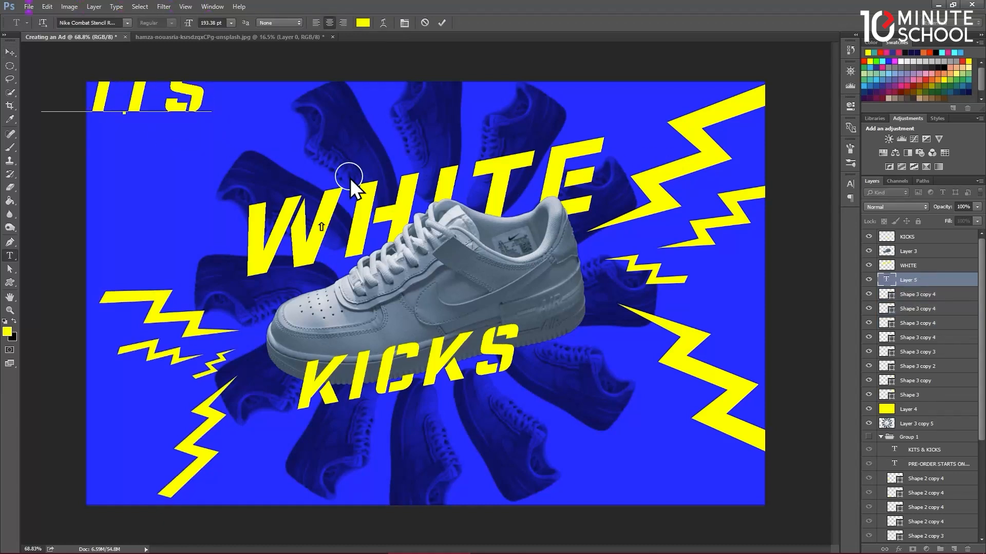
{"action": "type", "text": " KICKS"}
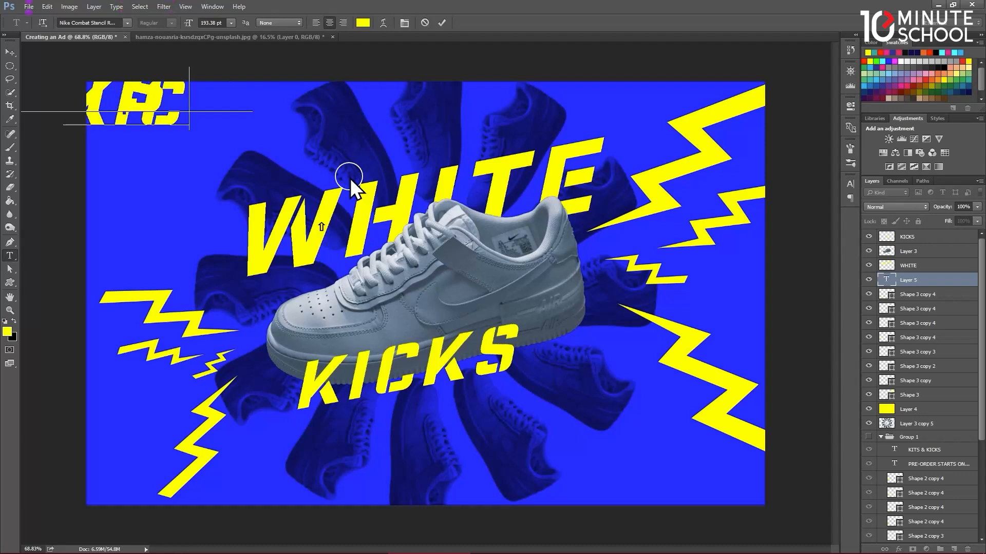
Increase the leading of the whole KITS & KICKS text until its two lines no longer overlap.
{"action": "key", "text": "ctrl+a"}
{"action": "key", "text": "alt+Down"}
{"action": "key", "text": "alt+Down"}
{"action": "key", "text": "alt+Down"}
{"action": "key", "text": "alt+Down"}
{"action": "key", "text": "alt+Down"}
{"action": "key", "text": "alt+Down"}
{"action": "key", "text": "alt+Down"}
{"action": "key", "text": "alt+Down"}
{"action": "key", "text": "alt+Down"}
{"action": "key", "text": "alt+Down"}
{"action": "key", "text": "alt+Down"}
{"action": "key", "text": "alt+Down"}
{"action": "key", "text": "alt+Down"}
{"action": "key", "text": "alt+Down"}
{"action": "key", "text": "alt+Down"}
{"action": "key", "text": "alt+Down"}
{"action": "key", "text": "alt+Down"}
{"action": "key", "text": "alt+Down"}
{"action": "key", "text": "alt+Down"}
{"action": "key", "text": "alt+Down"}
{"action": "key", "text": "alt+Down"}
{"action": "key", "text": "alt+Down"}
{"action": "key", "text": "alt+Down"}
{"action": "key", "text": "alt+Down"}
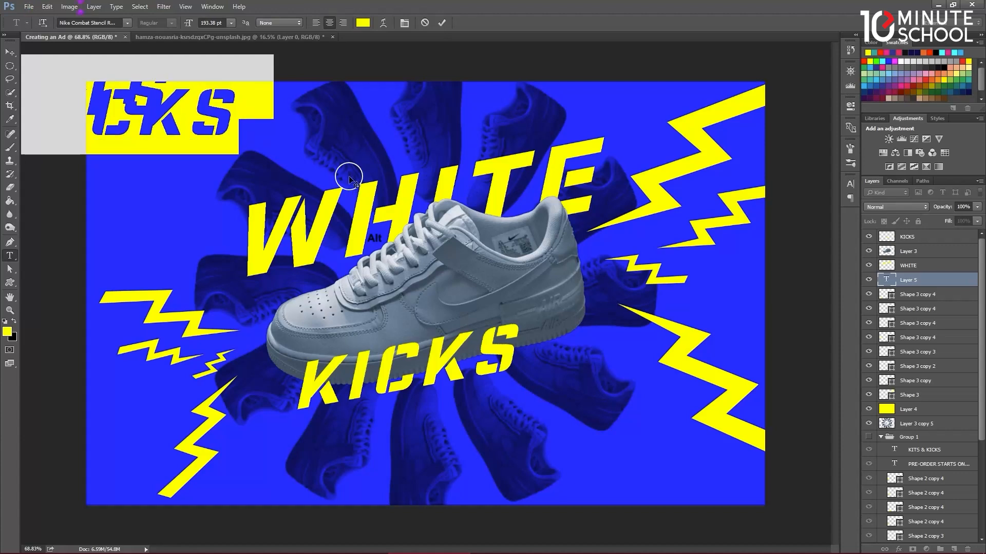
{"action": "key", "text": "alt+Down"}
{"action": "key", "text": "alt+Down"}
{"action": "key", "text": "alt+Down"}
{"action": "key", "text": "alt+Down"}
{"action": "key", "text": "alt+Down"}
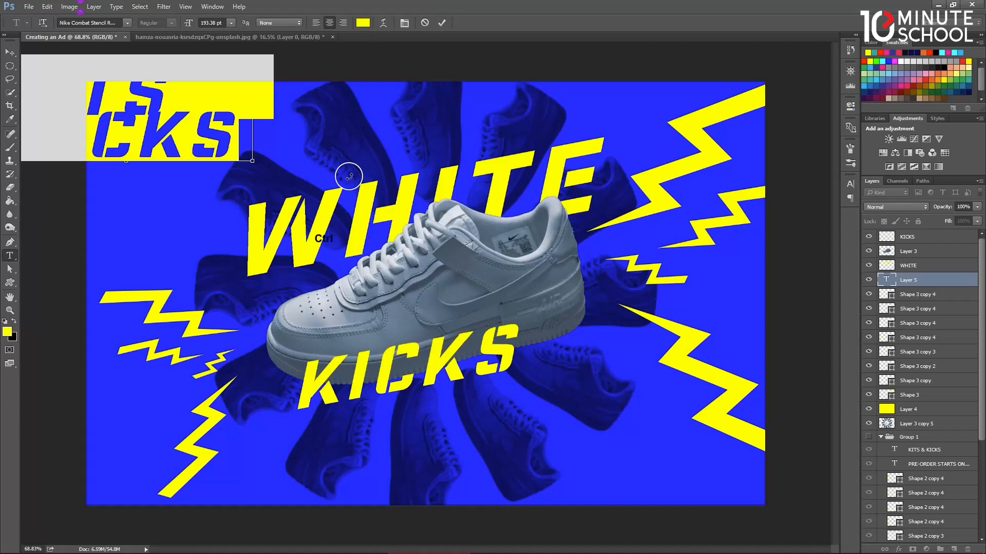
Scale the KITS & KICKS text down to 77.38 pt and fit it inside the canvas's upper-left corner.
{"action": "left_click_drag", "start_coordinate": [189, 25], "coordinate": [2, 46]}
{"action": "left_click", "coordinate": [9, 52]}
{"action": "left_click_drag", "start_coordinate": [128, 114], "coordinate": [146, 107]}
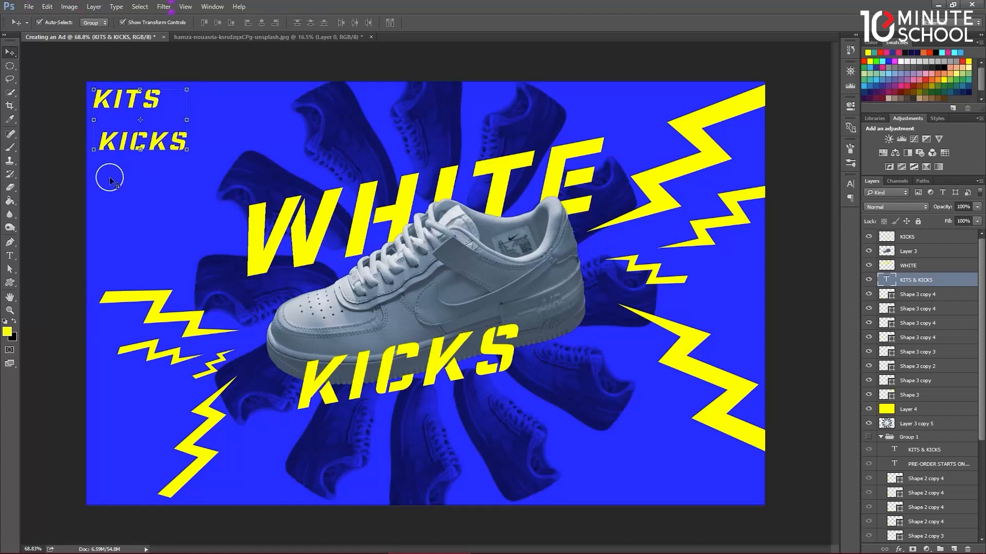
Join KITS & KICKS into a single line and set its font to American Captain Regular.
{"action": "key", "text": "t"}
{"action": "left_click", "coordinate": [103, 140]}
{"action": "key", "text": "BackSpace"}
{"action": "key", "text": "ctrl+a"}
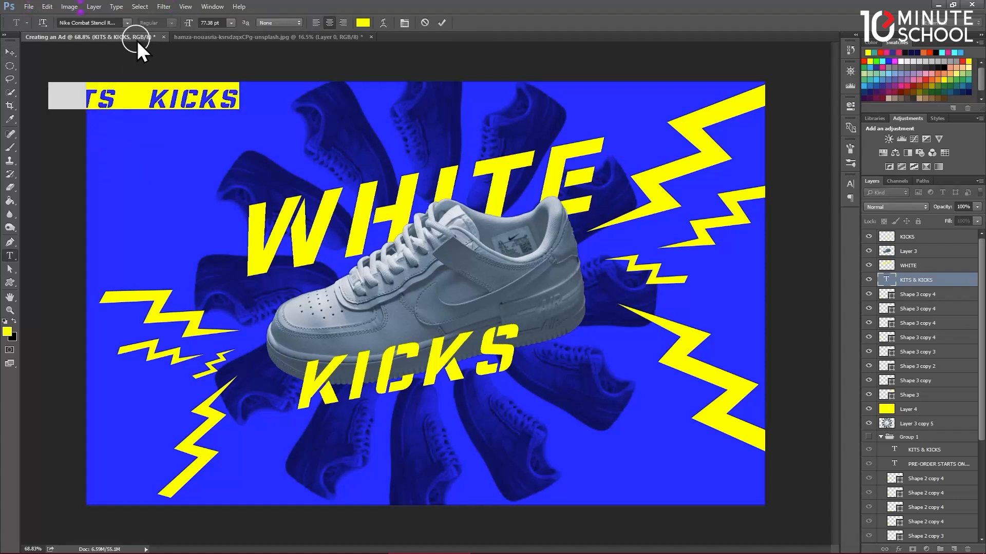
{"action": "left_click", "coordinate": [80, 23]}
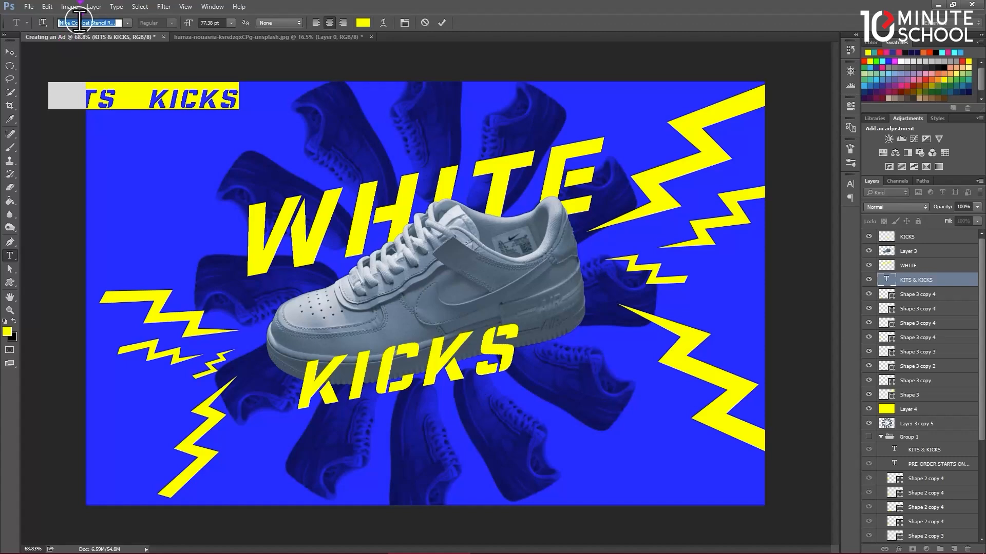
{"action": "type", "text": "cap"}
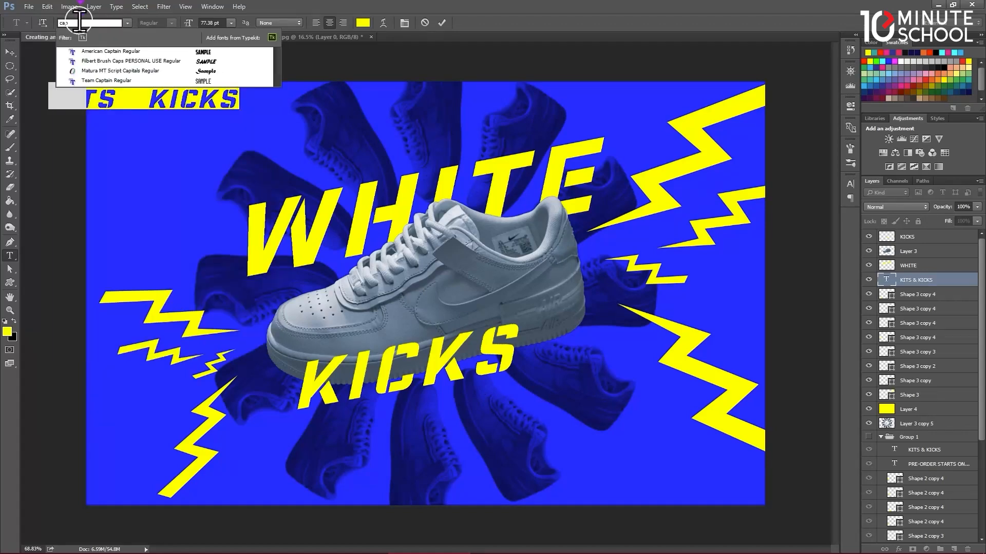
{"action": "key", "text": "Return"}
Break the text before KICKS and reduce the leading so the second line sits close beneath KITS &.
{"action": "left_click", "coordinate": [147, 99]}
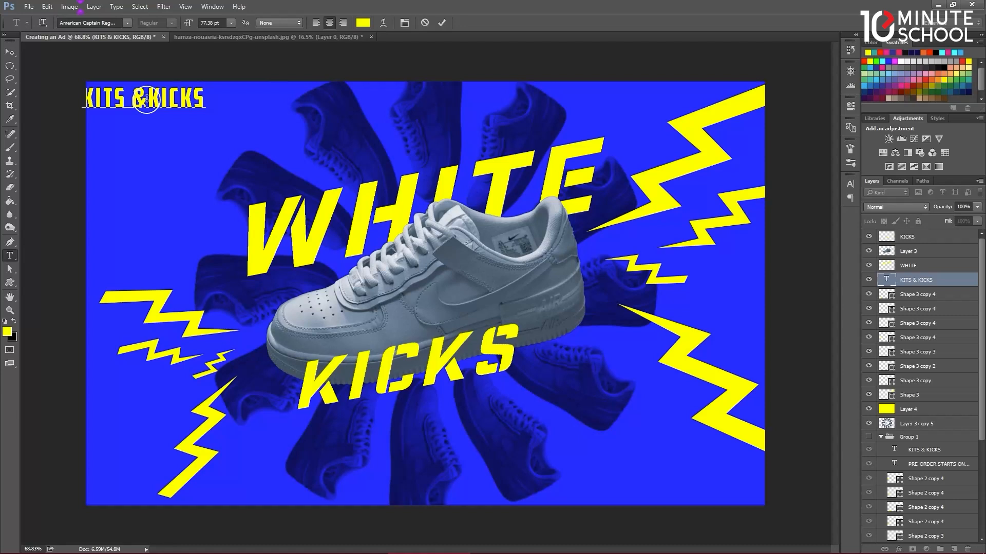
{"action": "key", "text": "Return"}
{"action": "left_click_drag", "start_coordinate": [110, 136], "coordinate": [194, 164]}
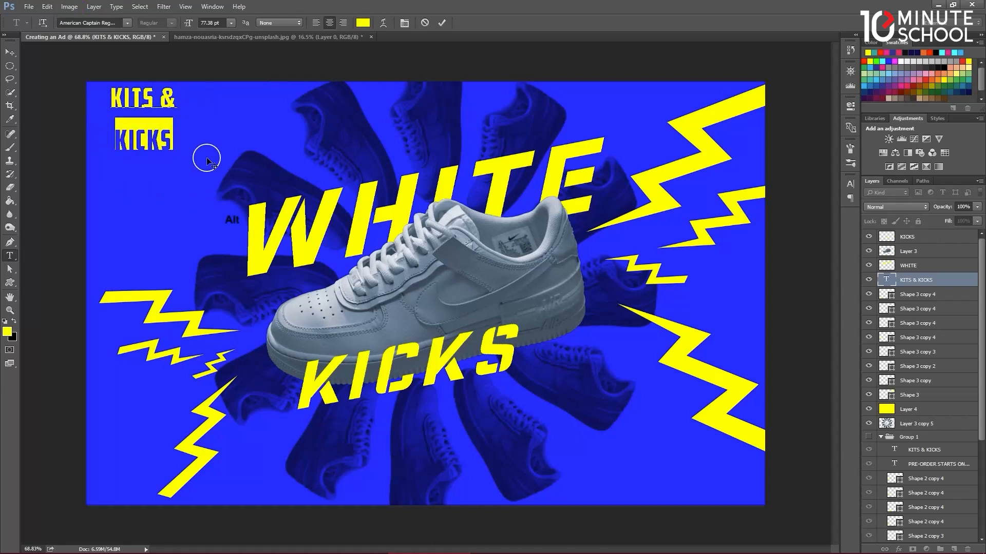
{"action": "key", "text": "alt+Up"}
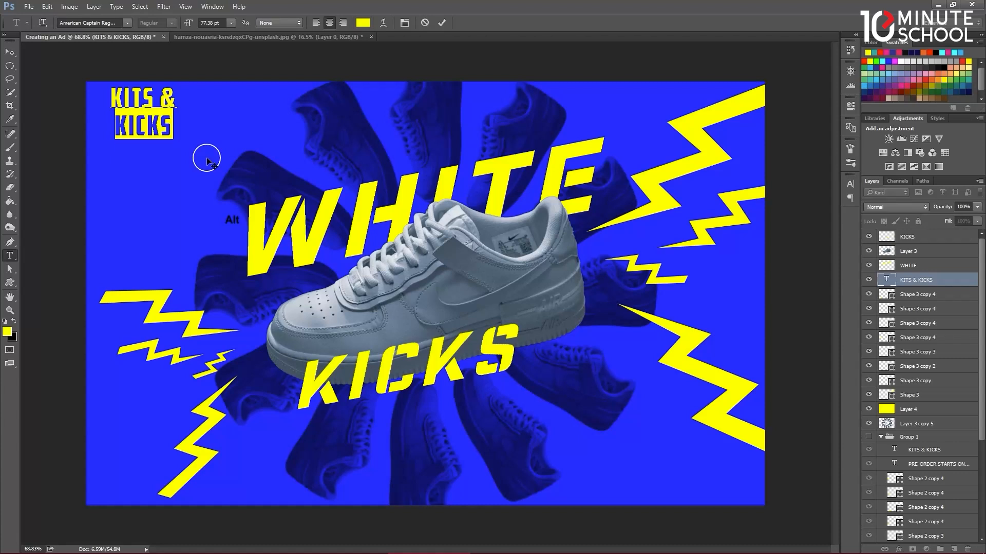
{"action": "key", "text": "alt+Up"}
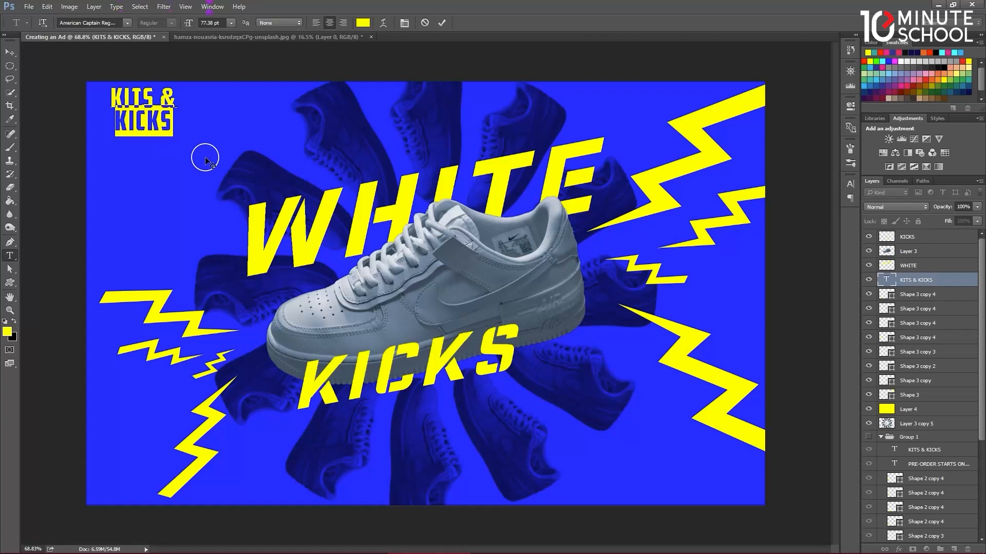
Redo the line break before KICKS and align both lines at their left edge.
{"action": "key", "text": "Left"}
{"action": "key", "text": "BackSpace"}
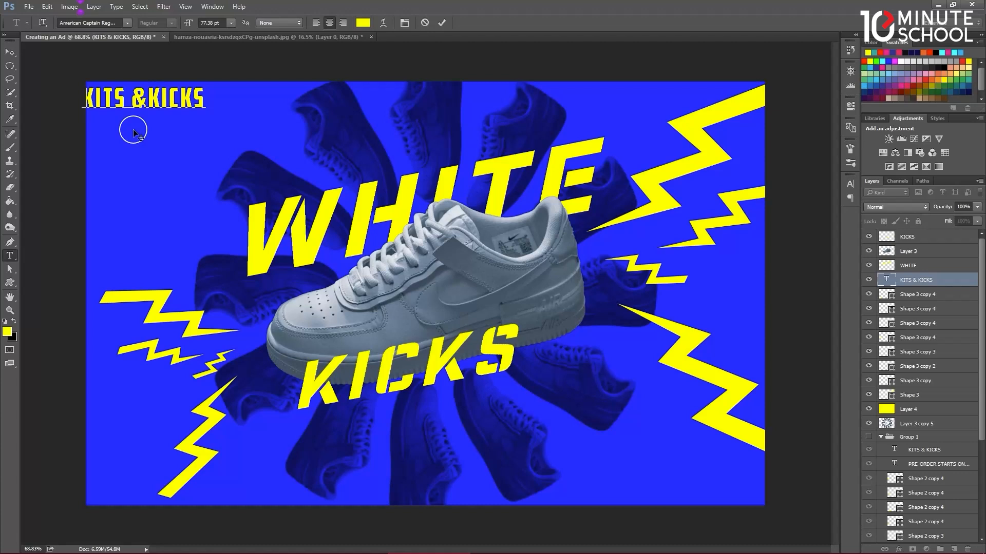
{"action": "key", "text": "Return"}
{"action": "key", "text": "ctrl+shift+l"}
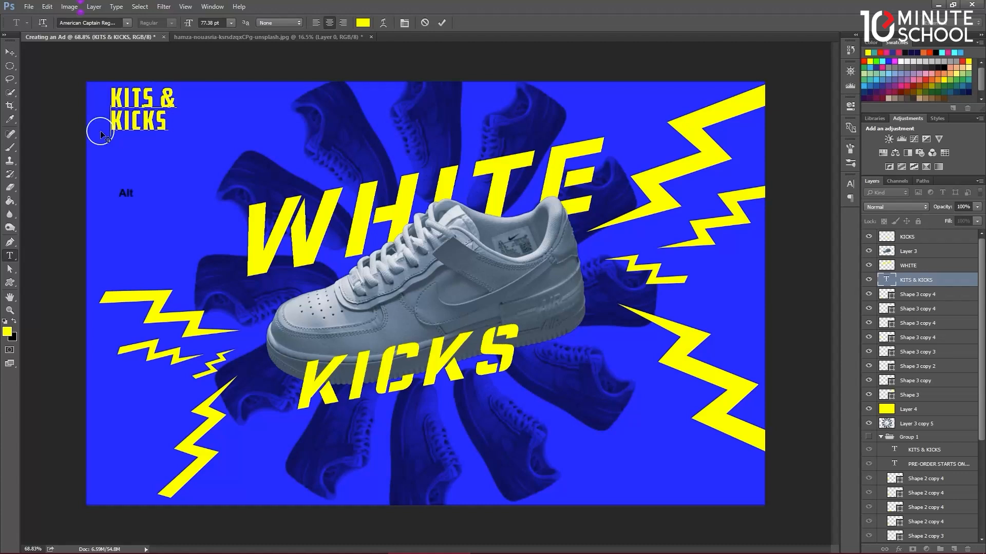
{"action": "left_click", "coordinate": [10, 52]}
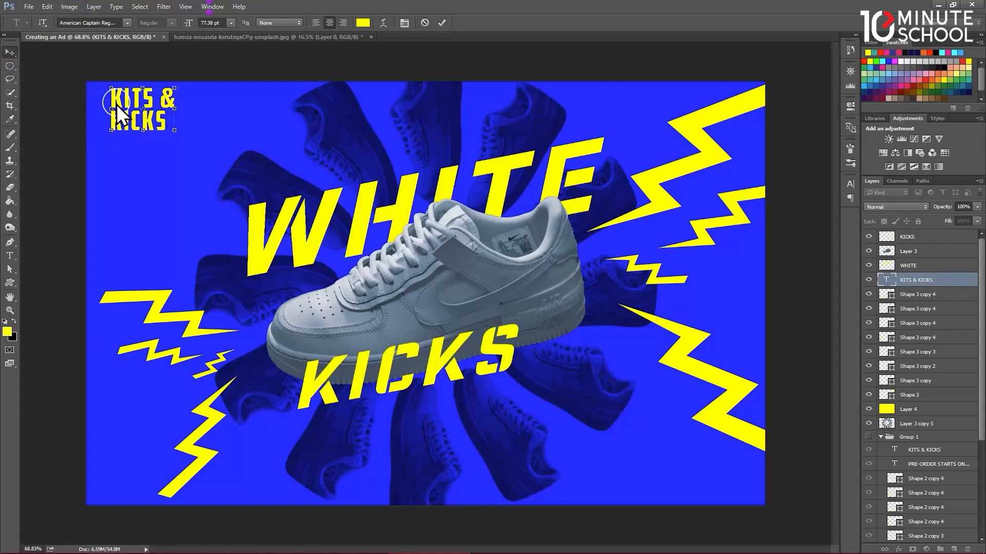
Colour the KITS & KICKS text white (ffffff) and move it slightly closer to the canvas's left edge.
{"action": "key", "text": "t"}
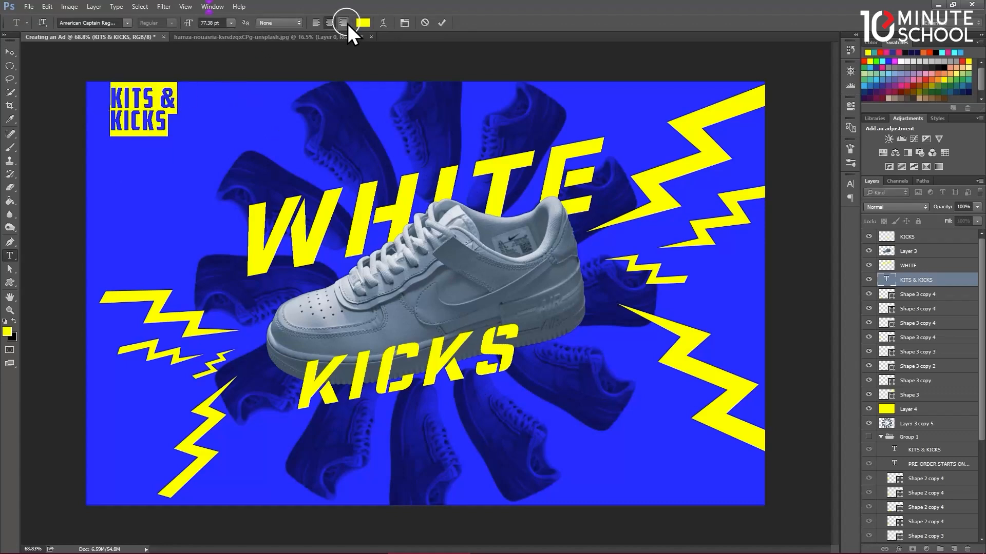
{"action": "left_click", "coordinate": [363, 22]}
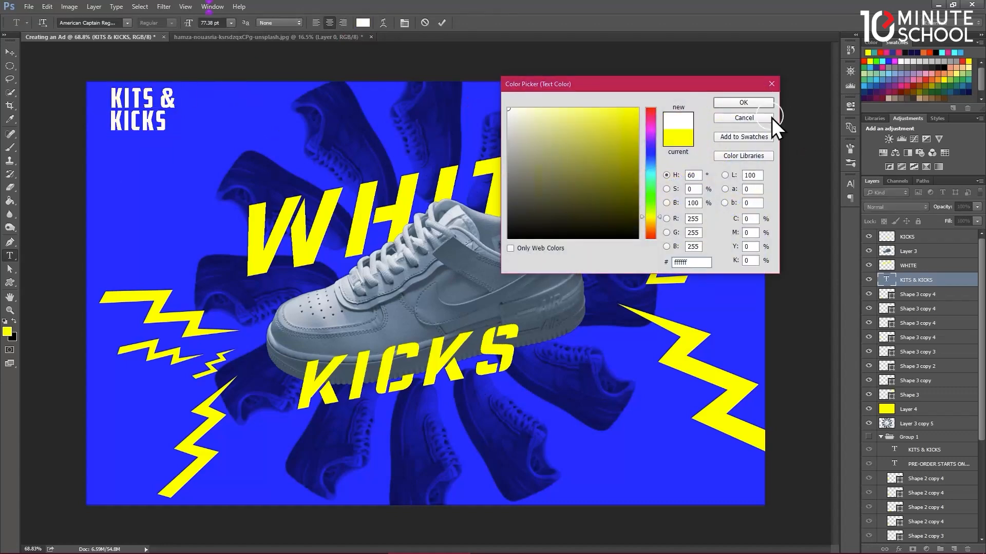
{"action": "left_click", "coordinate": [743, 104]}
{"action": "left_click", "coordinate": [122, 119]}
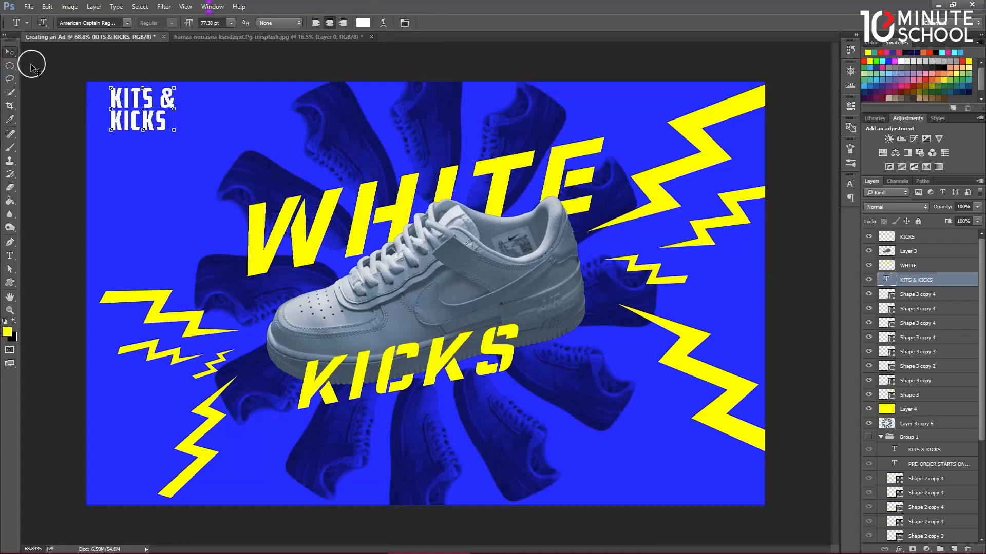
{"action": "key", "text": "v"}
{"action": "left_click_drag", "start_coordinate": [148, 105], "coordinate": [135, 104]}
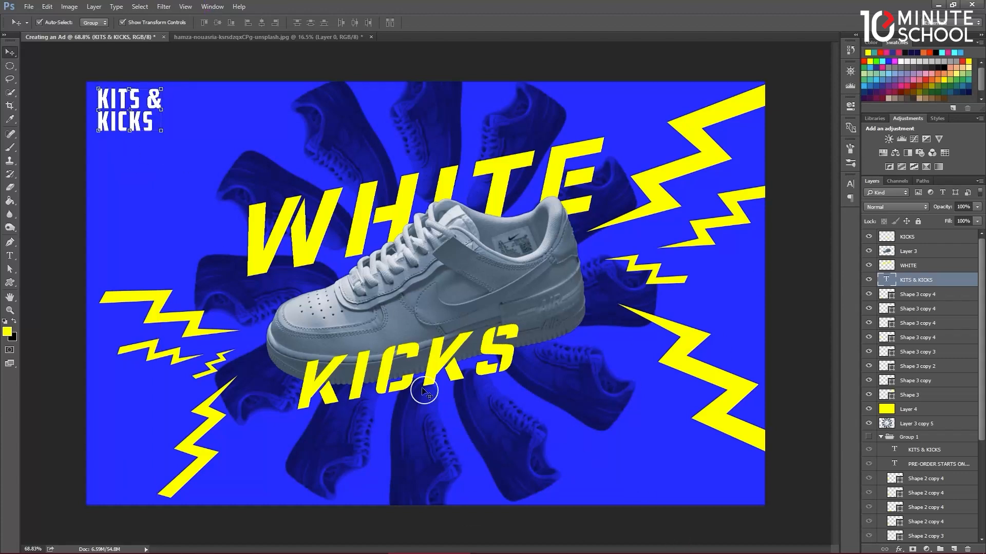
Add the text line "PRE-ORDER STARTS ON 29.2.2023" below the shoe near the canvas's bottom edge.
{"action": "key", "text": "t"}
{"action": "left_click", "coordinate": [515, 467]}
{"action": "type", "text": "PRE-ORDER ST"}
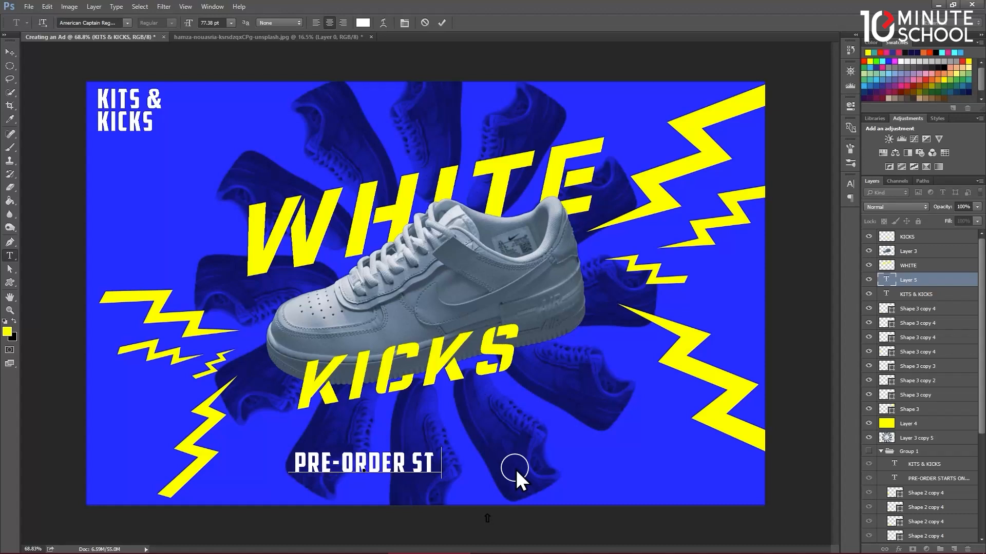
{"action": "type", "text": "ARTS ON"}
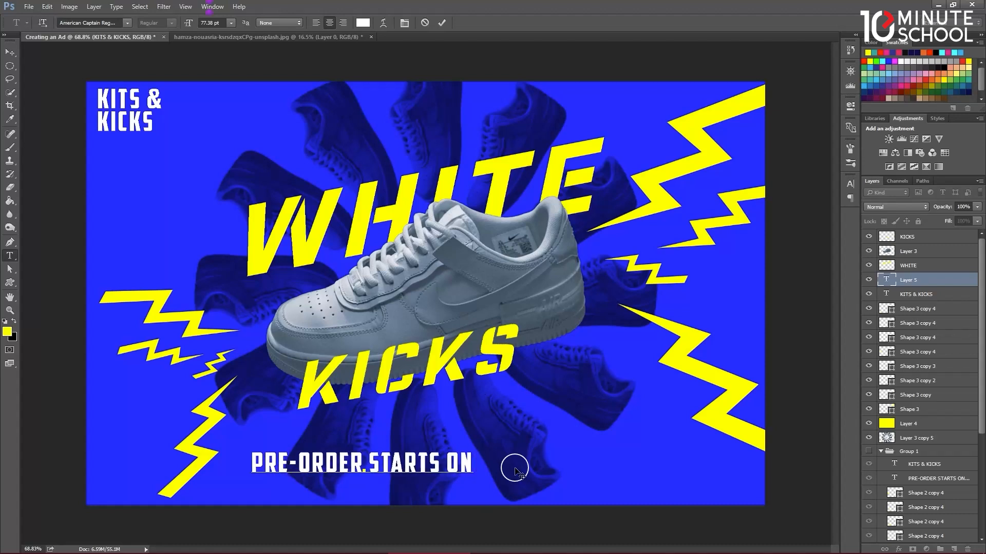
{"action": "type", "text": " 29/"}
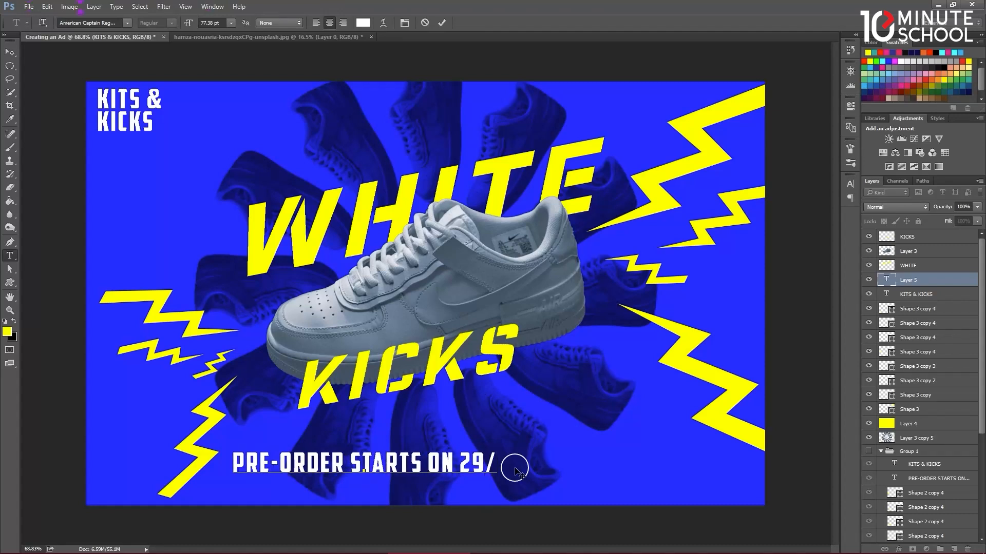
{"action": "type", "text": "2"}
{"action": "key", "text": "BackSpace"}
{"action": "key", "text": "BackSpace"}
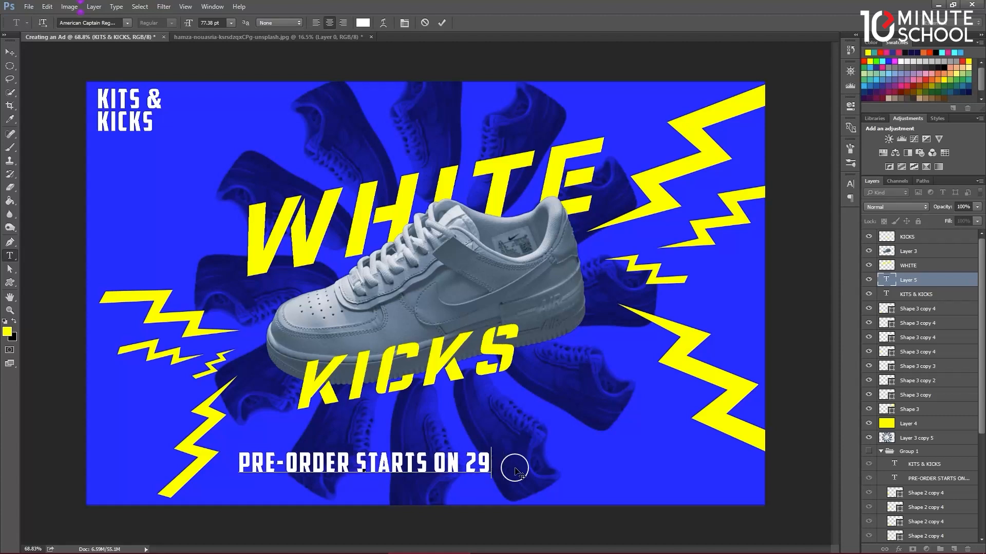
{"action": "type", "text": ".2.2023"}
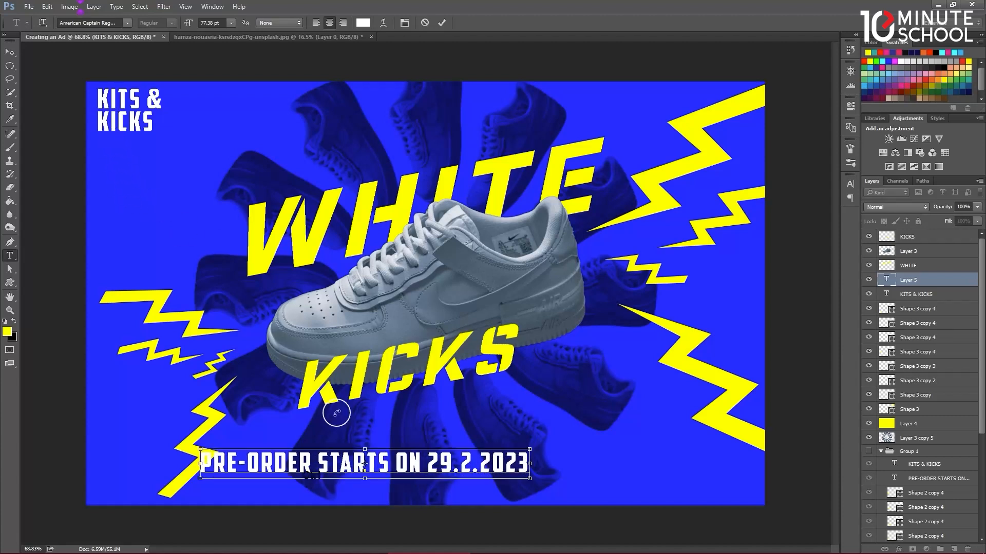
Set the font of the whole pre-order line to Roboto Light.
{"action": "key", "text": "ctrl+a"}
{"action": "left_click", "coordinate": [83, 23]}
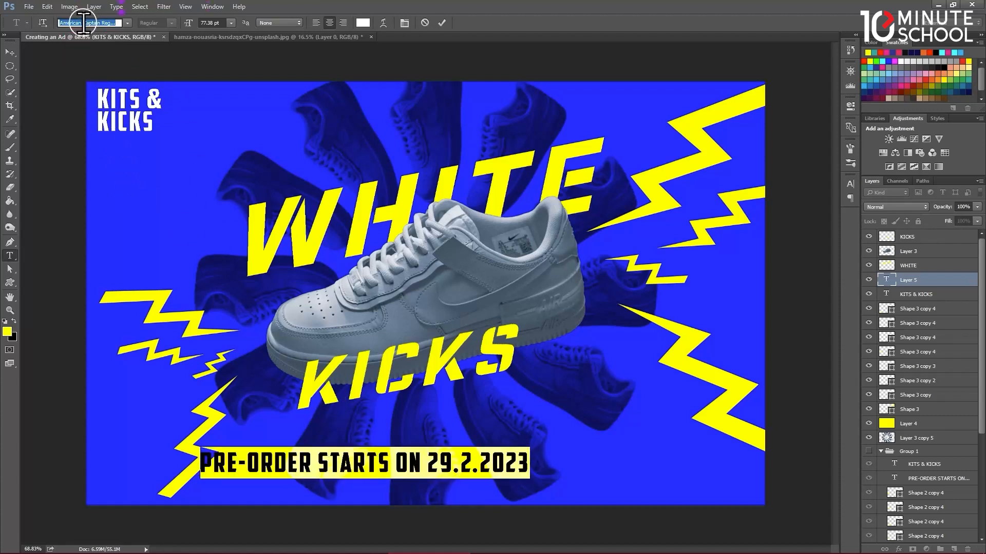
{"action": "type", "text": "Roboto Light"}
{"action": "key", "text": "Return"}
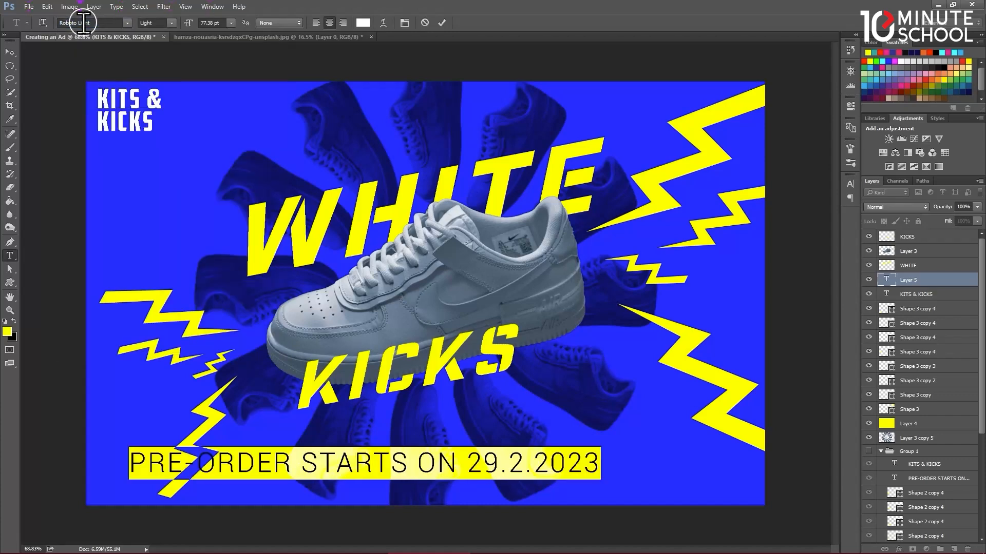
{"action": "left_click", "coordinate": [442, 23]}
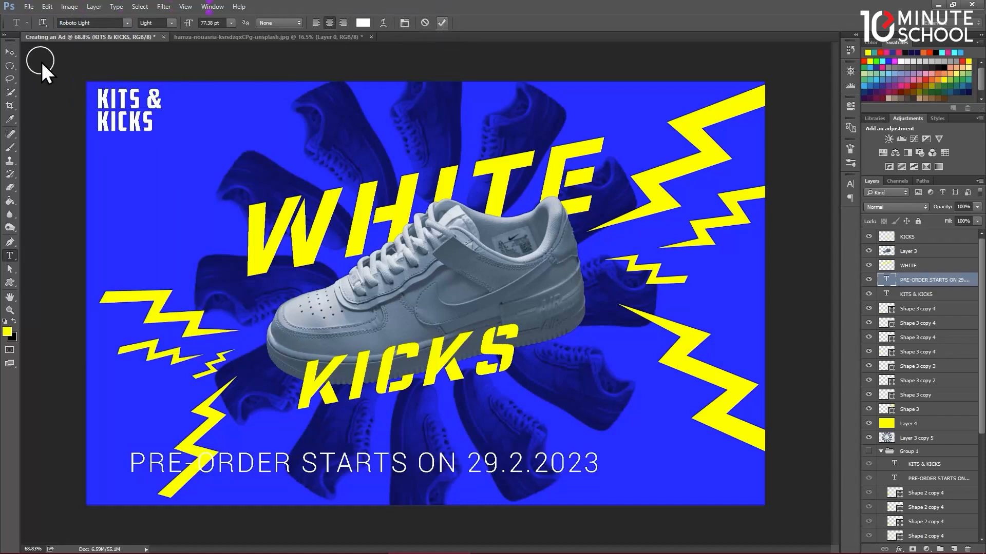
Scale the pre-order line down to about 57% and centre it below the shoe near the canvas's bottom edge.
{"action": "left_click", "coordinate": [8, 52]}
{"action": "left_click_drag", "start_coordinate": [598, 464], "coordinate": [204, 463]}
{"action": "left_click_drag", "start_coordinate": [132, 476], "coordinate": [487, 487]}
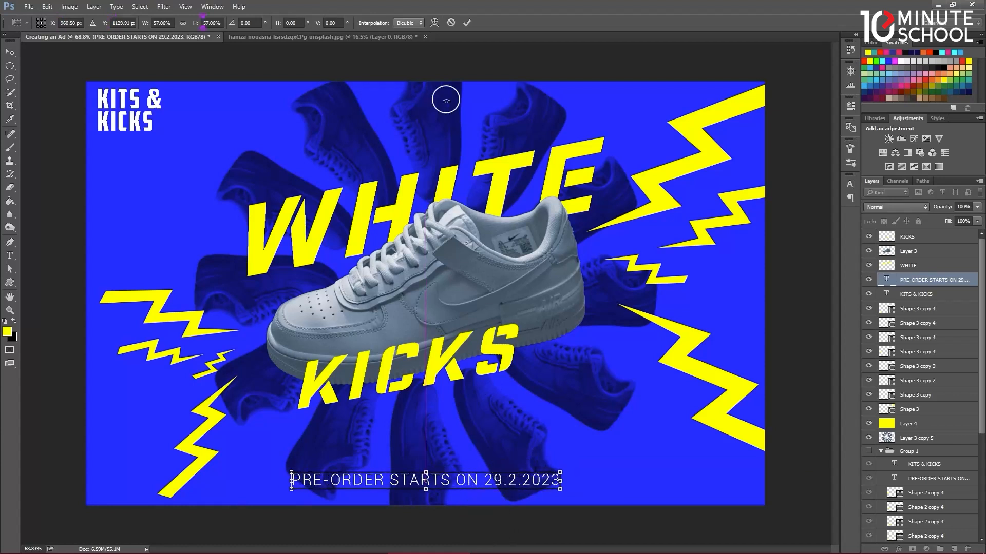
{"action": "left_click", "coordinate": [467, 23]}
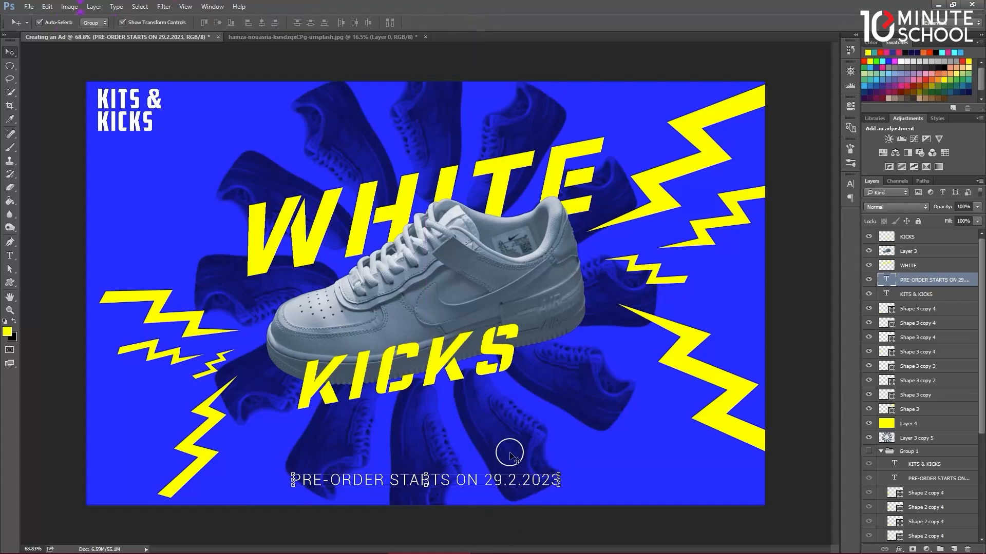
{"action": "left_click_drag", "start_coordinate": [498, 483], "coordinate": [501, 478]}
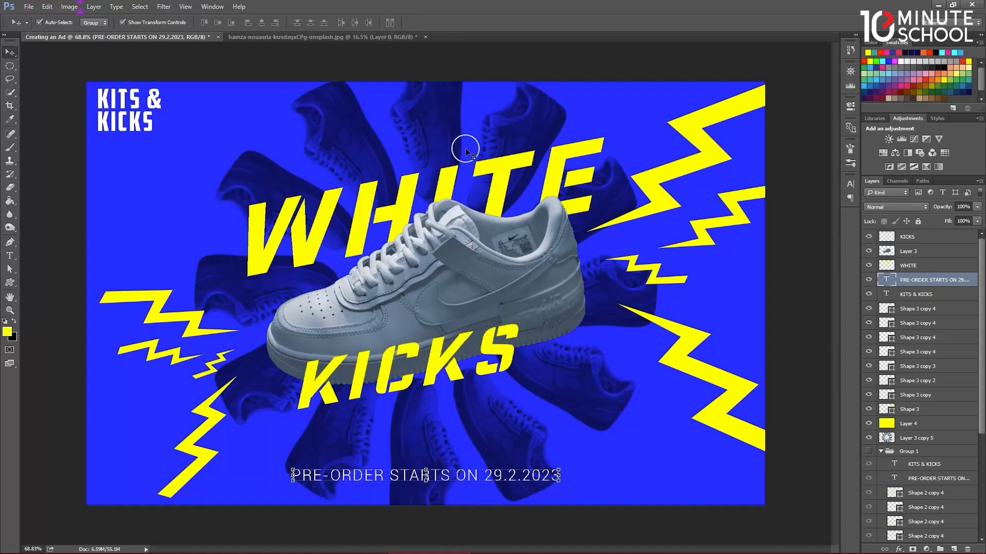
Group all the layers from the shoe ring (Layer 3 copy 5) up to KICKS.
{"action": "left_click", "coordinate": [896, 440]}
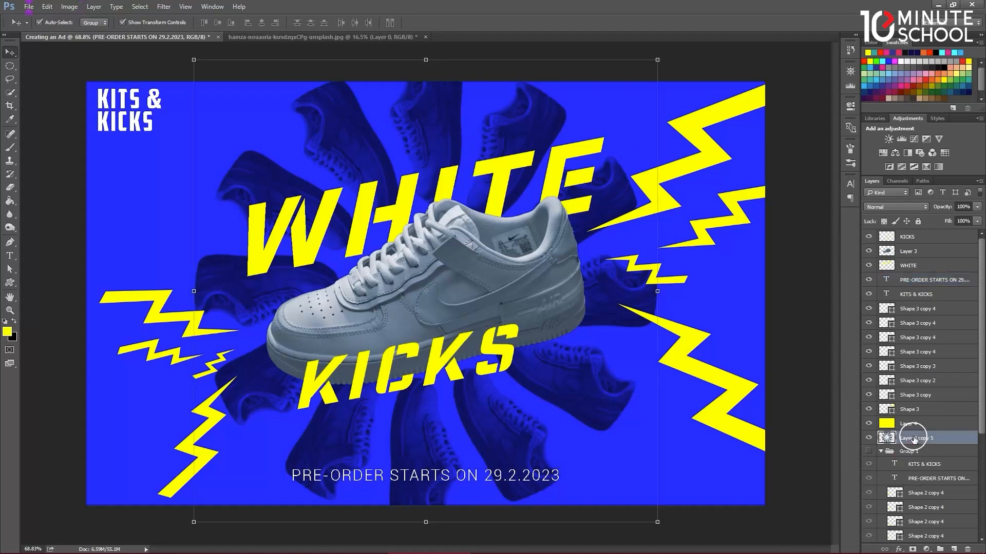
{"action": "left_click", "coordinate": [927, 241], "text": "shift"}
{"action": "key", "text": "ctrl+g"}
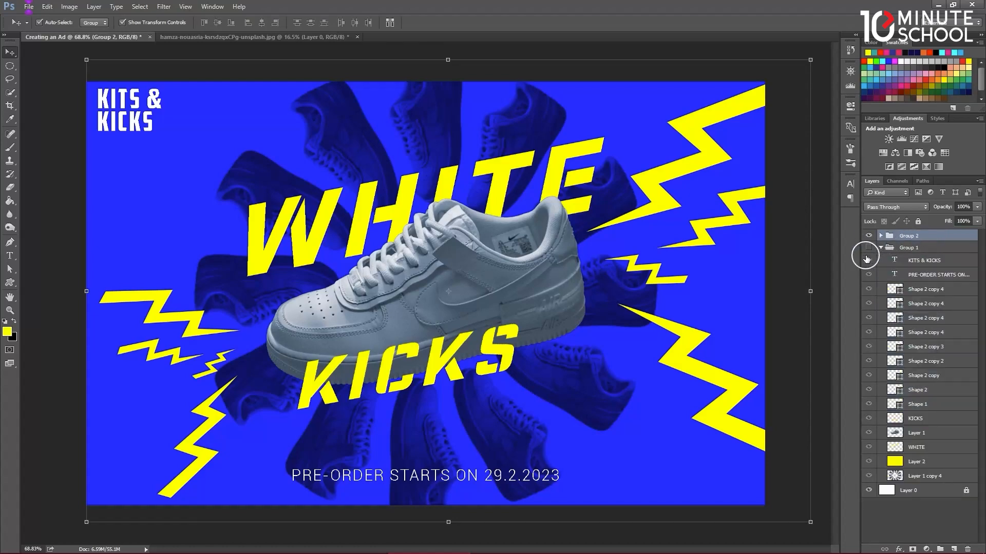
Compare the two ad versions by toggling the visibility of Group 1 and Group 2, and expand Group 2.
{"action": "left_click", "coordinate": [869, 236]}
{"action": "left_click", "coordinate": [868, 247]}
{"action": "left_click", "coordinate": [868, 236]}
{"action": "left_click", "coordinate": [868, 235]}
{"action": "left_click", "coordinate": [868, 247]}
{"action": "left_click", "coordinate": [869, 248]}
{"action": "left_click", "coordinate": [869, 236]}
{"action": "left_click", "coordinate": [882, 236]}
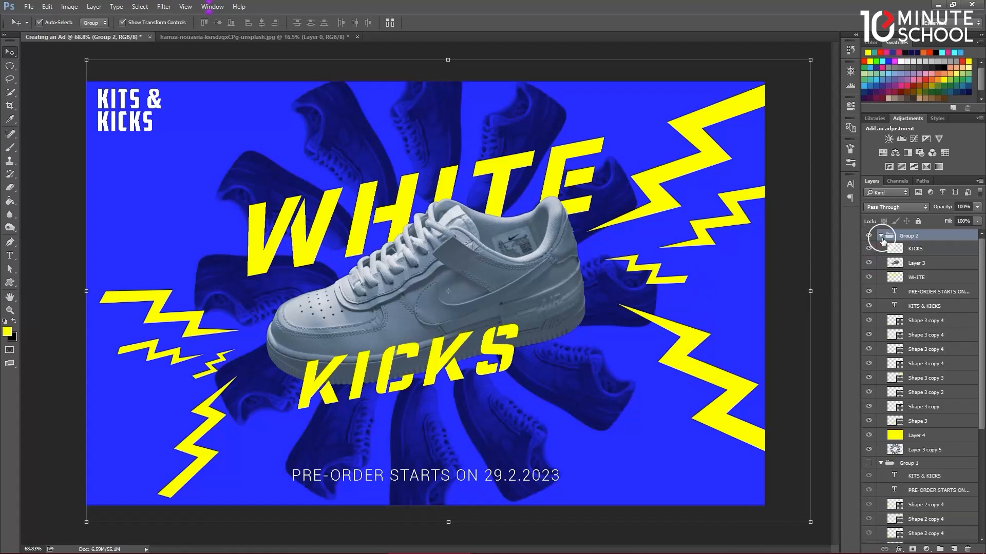
{"action": "left_click", "coordinate": [912, 278]}
{"action": "key", "text": "Delete"}
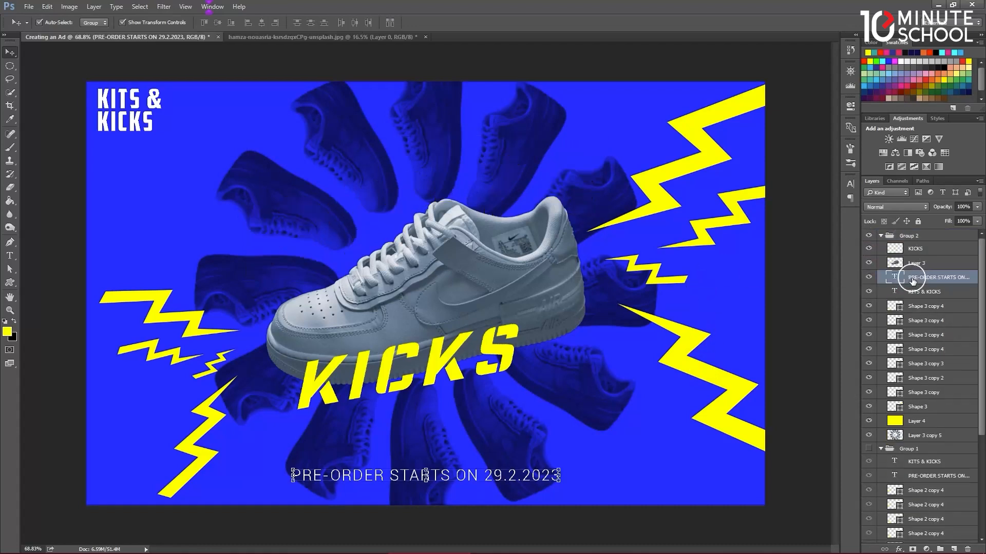
{"action": "key", "text": "ctrl+z"}
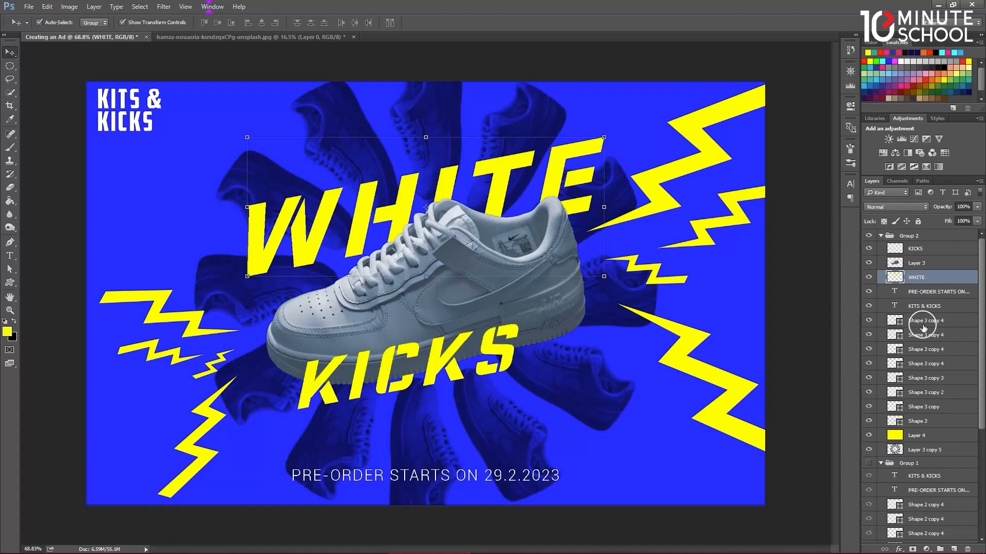
Delete all the Shape 3 lightning bolt layers from Group 2.
{"action": "left_click", "coordinate": [922, 326]}
{"action": "left_click", "coordinate": [915, 393], "text": "shift"}
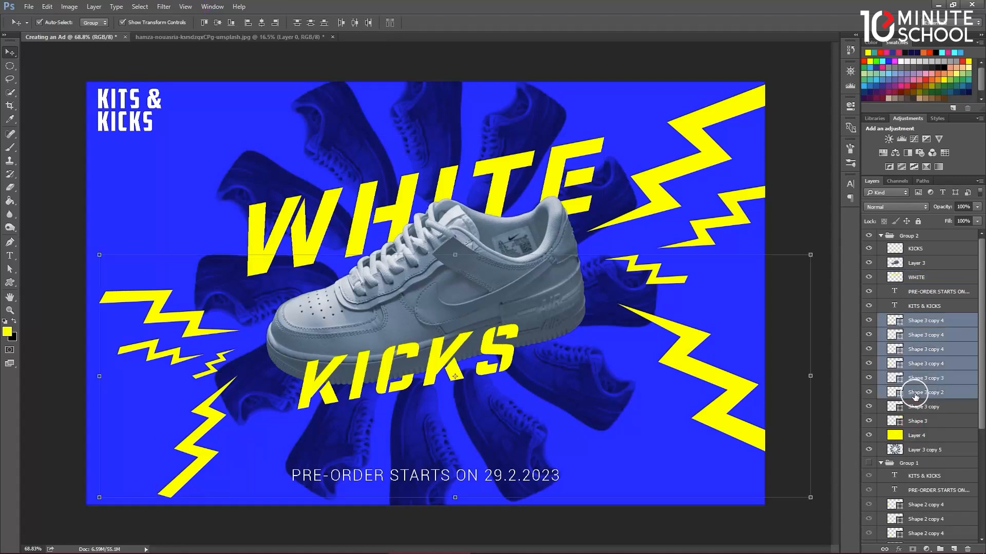
{"action": "left_click", "coordinate": [921, 422], "text": "shift"}
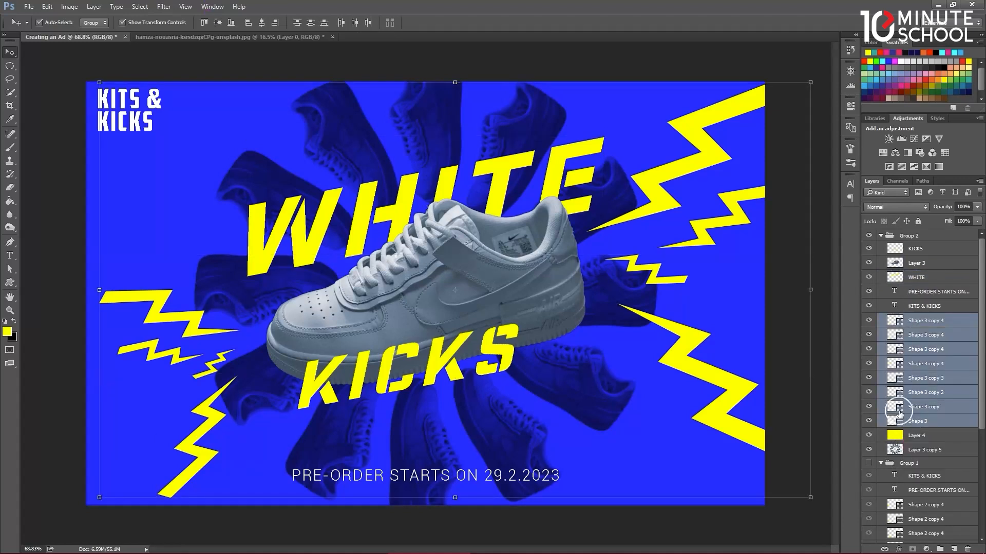
{"action": "key", "text": "Delete"}
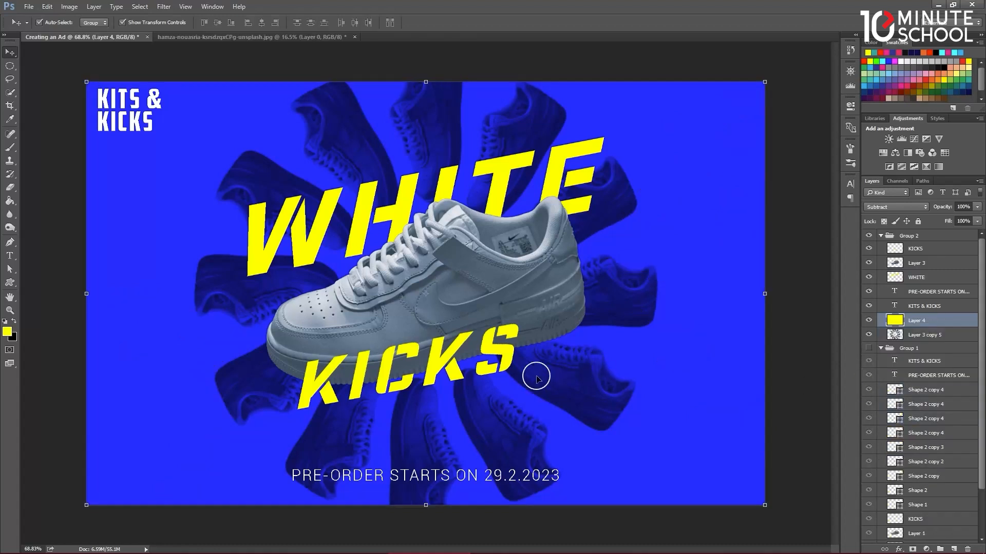
Set the Brush tool to 600 px and add a new layer directly above the centred shoe layer in Group 2.
{"action": "key", "text": "b"}
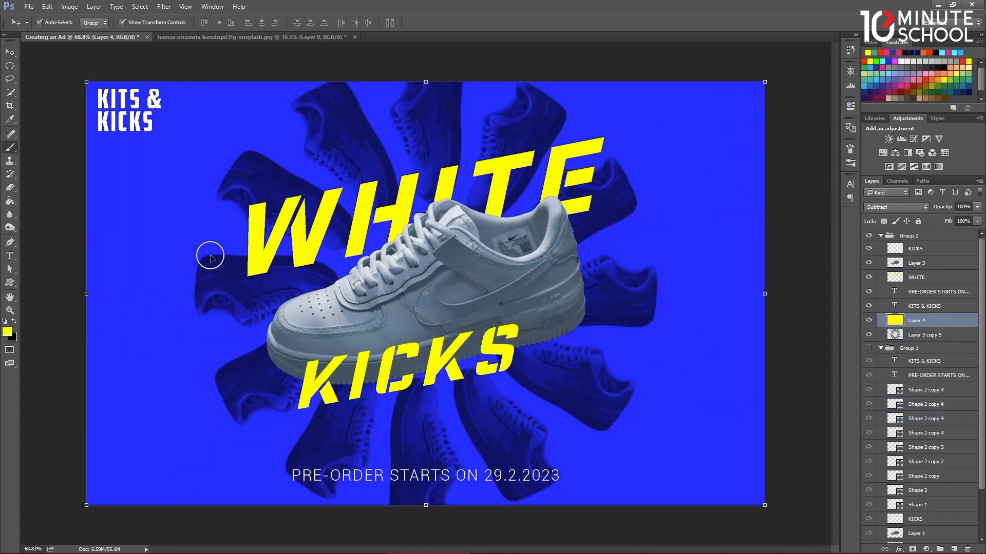
{"action": "key", "text": "bracketleft"}
{"action": "key", "text": "bracketleft"}
{"action": "key", "text": "bracketleft"}
{"action": "key", "text": "bracketleft"}
{"action": "key", "text": "bracketleft"}
{"action": "key", "text": "bracketleft"}
{"action": "key", "text": "bracketleft"}
{"action": "key", "text": "bracketleft"}
{"action": "key", "text": "bracketleft"}
{"action": "key", "text": "bracketleft"}
{"action": "key", "text": "bracketleft"}
{"action": "key", "text": "bracketleft"}
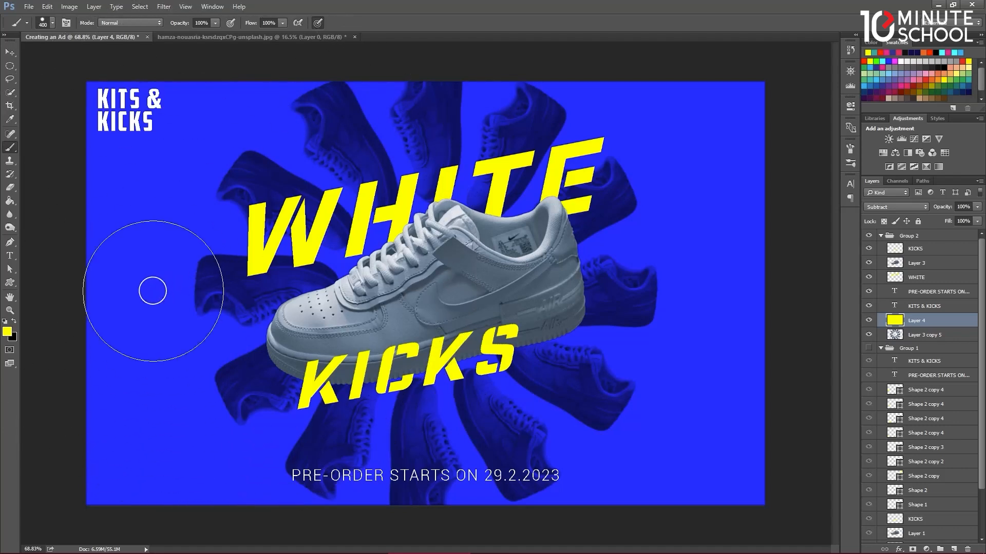
{"action": "key", "text": "bracketright"}
{"action": "key", "text": "bracketright"}
{"action": "key", "text": "bracketright"}
{"action": "key", "text": "bracketright"}
{"action": "key", "text": "bracketright"}
{"action": "key", "text": "bracketright"}
{"action": "key", "text": "bracketright"}
{"action": "key", "text": "bracketright"}
{"action": "key", "text": "bracketright"}
{"action": "key", "text": "bracketright"}
{"action": "key", "text": "bracketright"}
{"action": "key", "text": "bracketright"}
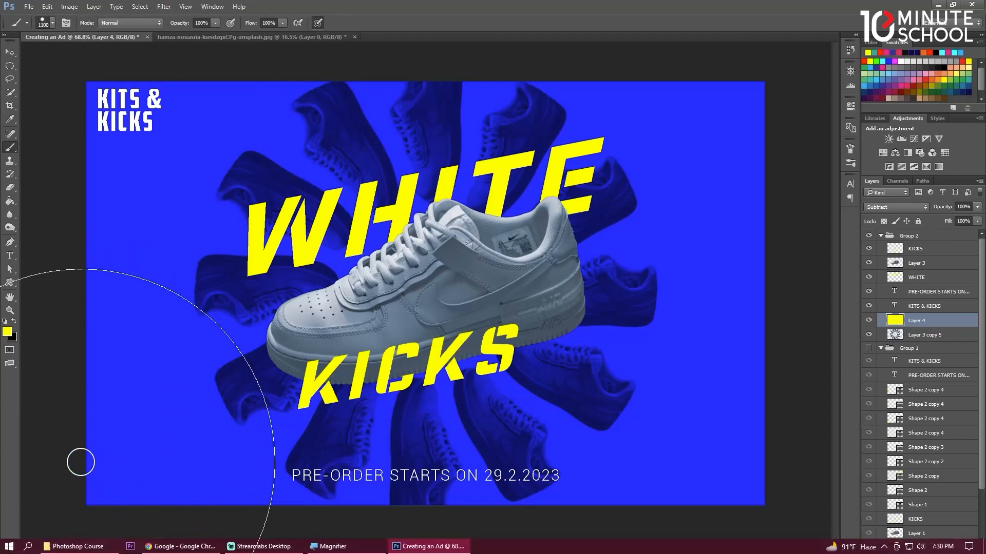
{"action": "key", "text": "bracketleft"}
{"action": "key", "text": "bracketleft"}
{"action": "key", "text": "bracketleft"}
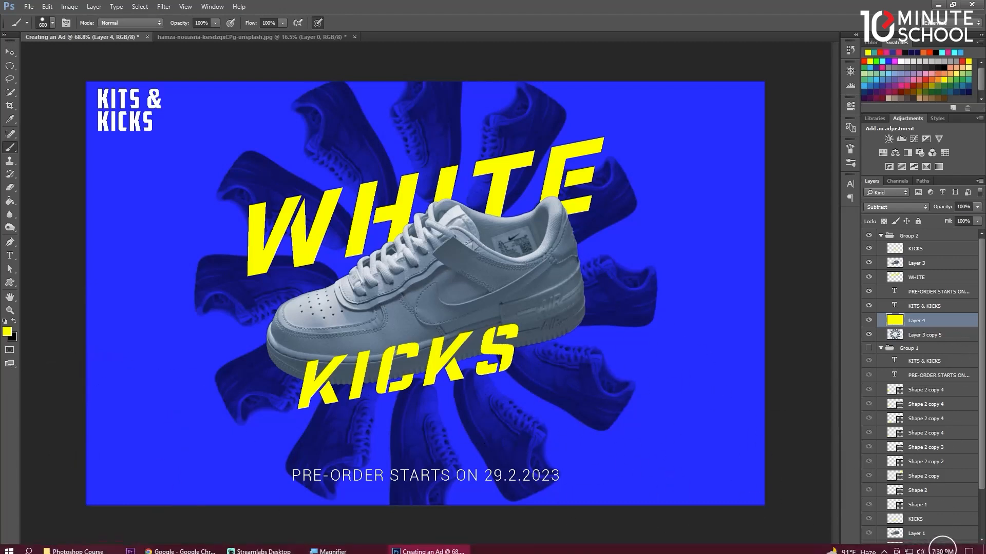
{"action": "left_click", "coordinate": [954, 549]}
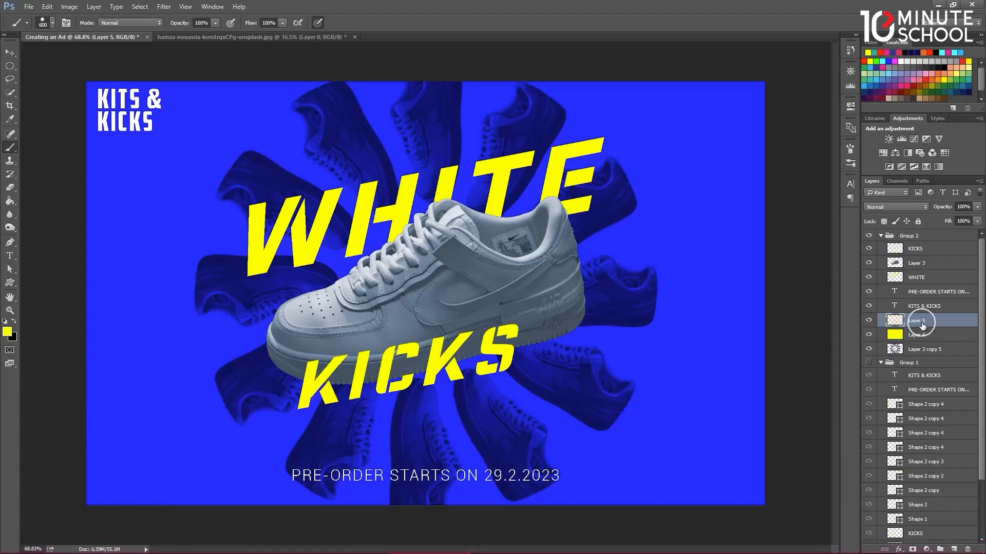
{"action": "left_click_drag", "start_coordinate": [926, 323], "coordinate": [938, 258]}
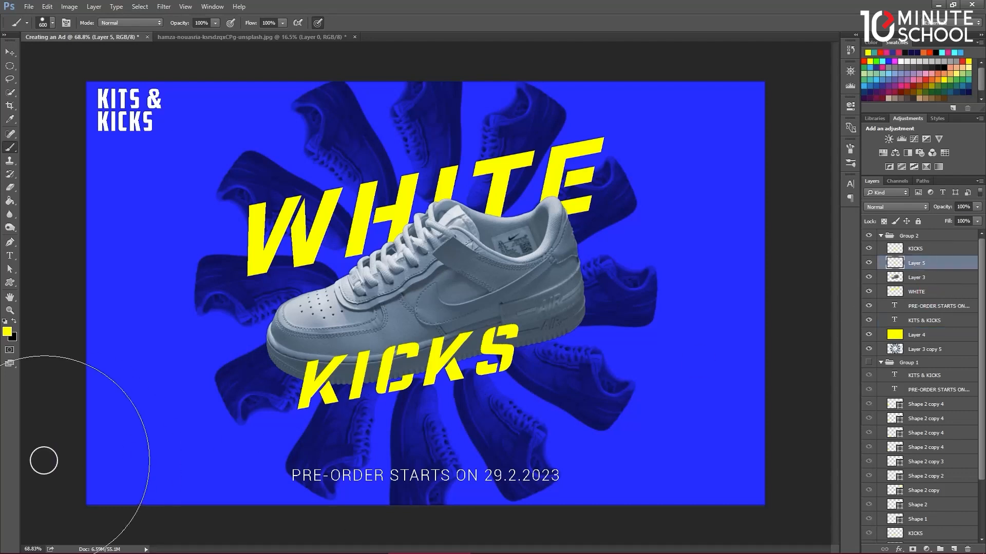
Paint a 600 px yellow circle in the canvas's lower-left corner and a 100 px one left of the WHITE lettering.
{"action": "left_click", "coordinate": [90, 448]}
{"action": "key", "text": "bracketleft"}
{"action": "key", "text": "bracketleft"}
{"action": "key", "text": "bracketleft"}
{"action": "key", "text": "bracketleft"}
{"action": "key", "text": "bracketleft"}
{"action": "key", "text": "bracketleft"}
{"action": "key", "text": "bracketleft"}
{"action": "key", "text": "bracketleft"}
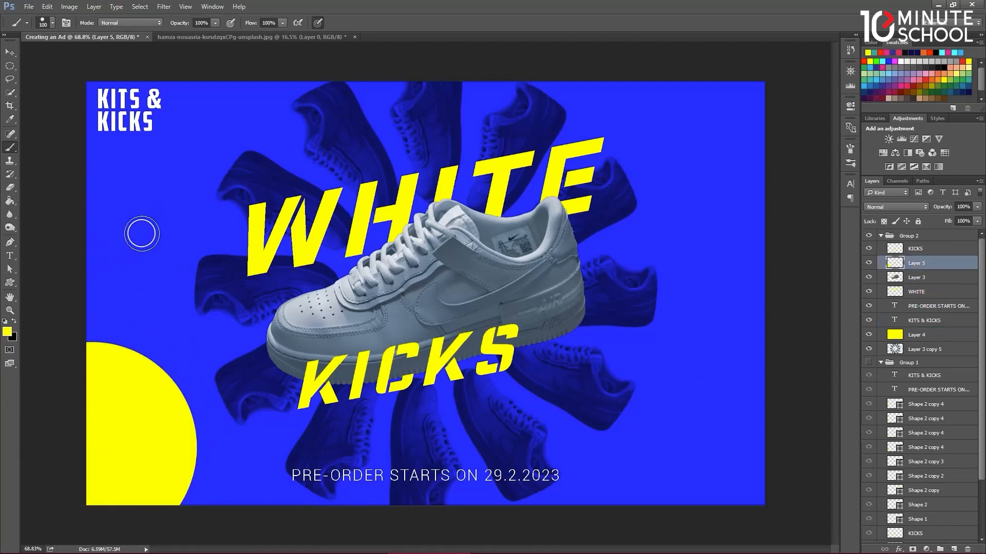
{"action": "left_click", "coordinate": [134, 227]}
Paint a 700 px yellow circle running off the canvas's right edge and a small one at the bottom edge right of the pre-order line.
{"action": "key", "text": "bracketright"}
{"action": "key", "text": "bracketright"}
{"action": "key", "text": "bracketright"}
{"action": "key", "text": "bracketright"}
{"action": "key", "text": "bracketright"}
{"action": "key", "text": "bracketright"}
{"action": "key", "text": "bracketright"}
{"action": "key", "text": "bracketright"}
{"action": "key", "text": "bracketright"}
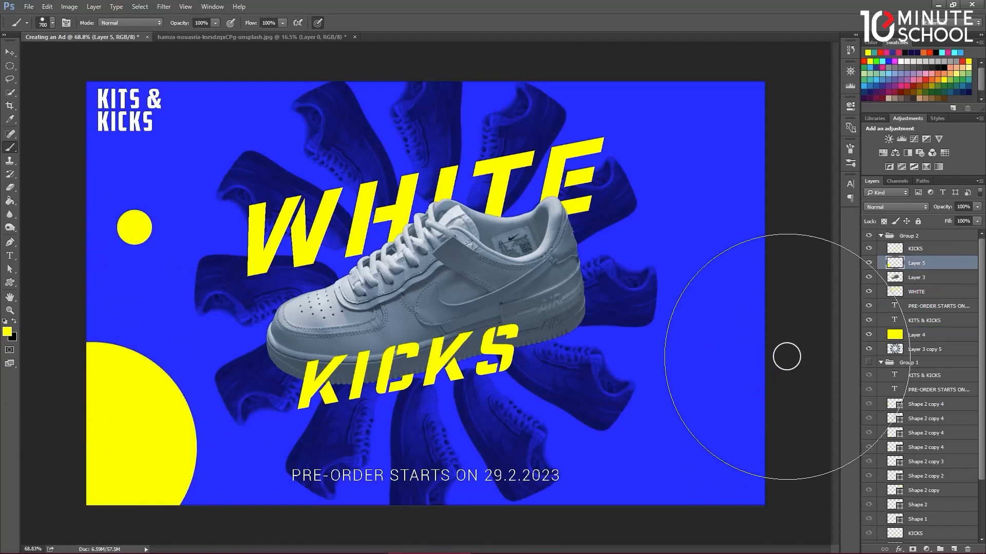
{"action": "left_click", "coordinate": [815, 358]}
{"action": "key", "text": "bracketleft"}
{"action": "key", "text": "bracketleft"}
{"action": "key", "text": "bracketleft"}
{"action": "key", "text": "bracketleft"}
{"action": "key", "text": "bracketleft"}
{"action": "key", "text": "bracketleft"}
{"action": "key", "text": "bracketleft"}
{"action": "key", "text": "bracketleft"}
{"action": "key", "text": "bracketleft"}
{"action": "left_click", "coordinate": [624, 500]}
Paint a large yellow circle running off the canvas's upper-right corner.
{"action": "key", "text": "bracketright"}
{"action": "key", "text": "bracketright"}
{"action": "key", "text": "bracketright"}
{"action": "key", "text": "bracketright"}
{"action": "key", "text": "bracketright"}
{"action": "key", "text": "bracketright"}
{"action": "key", "text": "bracketright"}
{"action": "key", "text": "bracketright"}
{"action": "key", "text": "bracketright"}
{"action": "key", "text": "bracketright"}
{"action": "key", "text": "bracketright"}
{"action": "key", "text": "bracketleft"}
{"action": "key", "text": "bracketleft"}
{"action": "key", "text": "bracketleft"}
{"action": "left_click", "coordinate": [761, 51]}
Scatter small yellow dots of varying sizes around the shoe ring and along the canvas's right edge.
{"action": "key", "text": "bracketleft"}
{"action": "key", "text": "bracketleft"}
{"action": "key", "text": "bracketleft"}
{"action": "key", "text": "bracketleft"}
{"action": "key", "text": "bracketleft"}
{"action": "key", "text": "bracketleft"}
{"action": "key", "text": "bracketleft"}
{"action": "key", "text": "bracketleft"}
{"action": "key", "text": "bracketleft"}
{"action": "key", "text": "bracketleft"}
{"action": "key", "text": "bracketleft"}
{"action": "key", "text": "bracketleft"}
{"action": "key", "text": "bracketleft"}
{"action": "key", "text": "bracketleft"}
{"action": "key", "text": "bracketleft"}
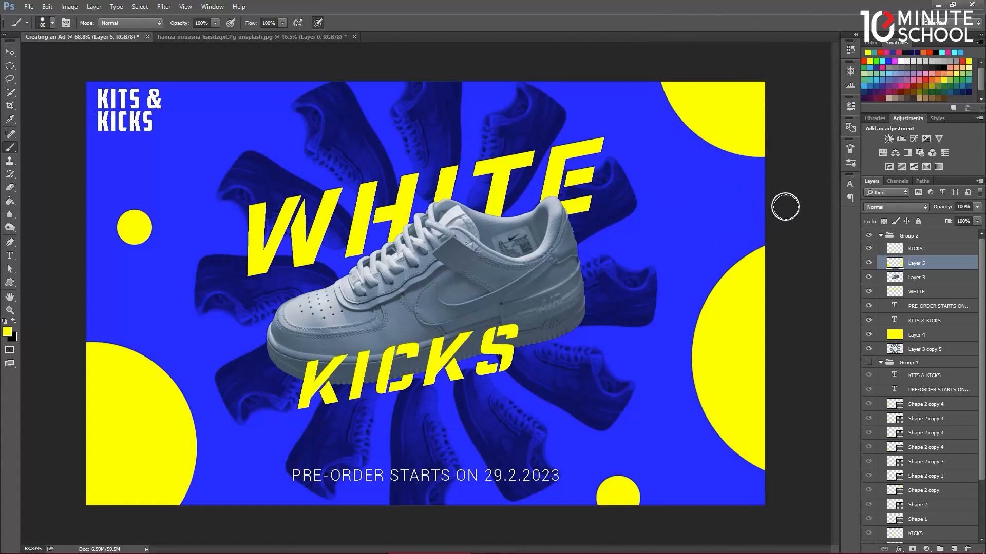
{"action": "left_click", "coordinate": [762, 208]}
{"action": "key", "text": "bracketleft"}
{"action": "key", "text": "bracketleft"}
{"action": "key", "text": "bracketleft"}
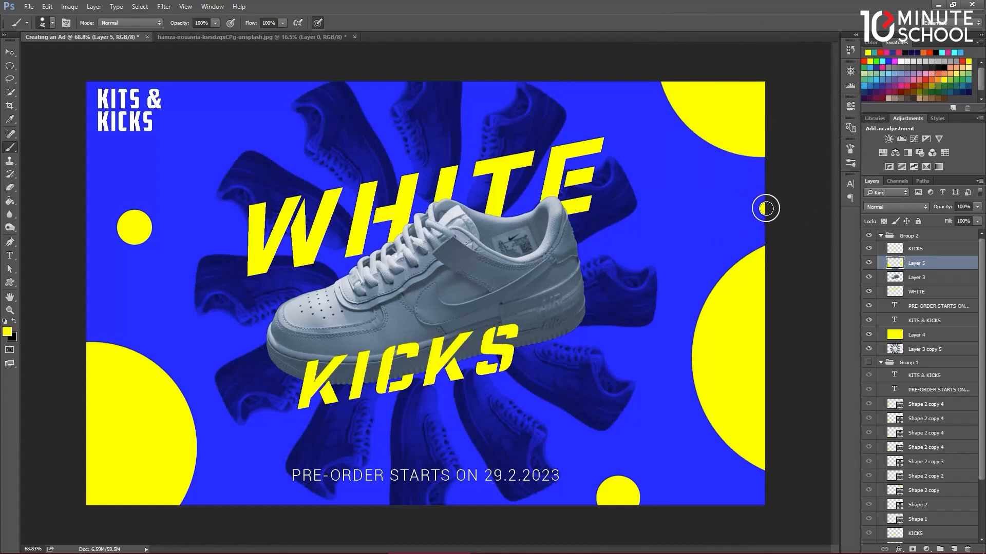
{"action": "left_click", "coordinate": [638, 238]}
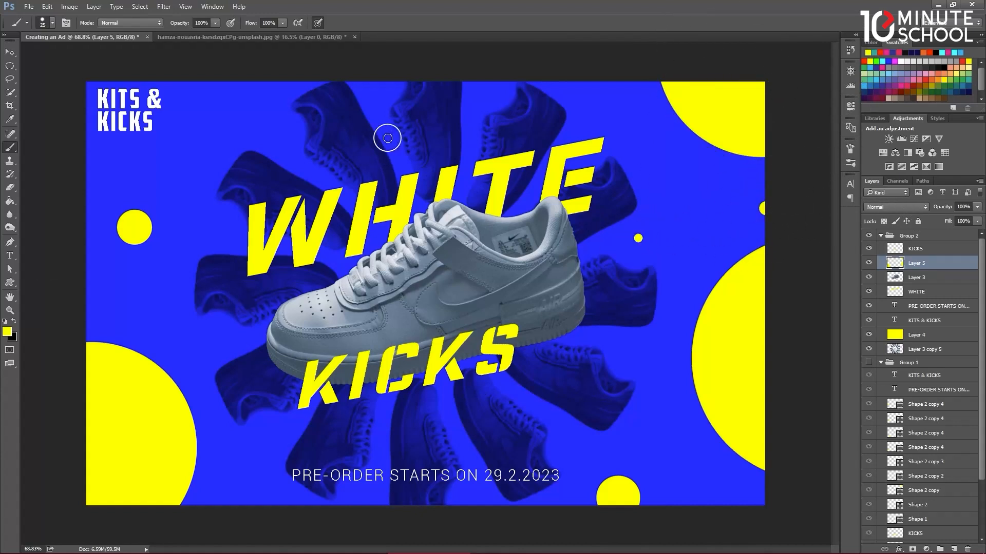
{"action": "left_click", "coordinate": [231, 441]}
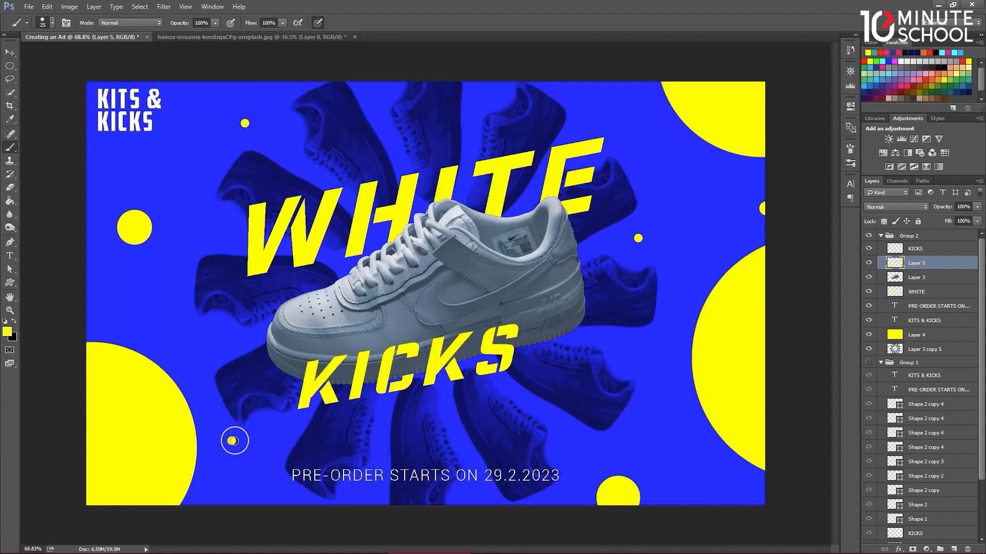
{"action": "left_click", "coordinate": [657, 442]}
{"action": "left_click", "coordinate": [735, 495]}
{"action": "key", "text": "bracketleft"}
{"action": "left_click", "coordinate": [579, 89]}
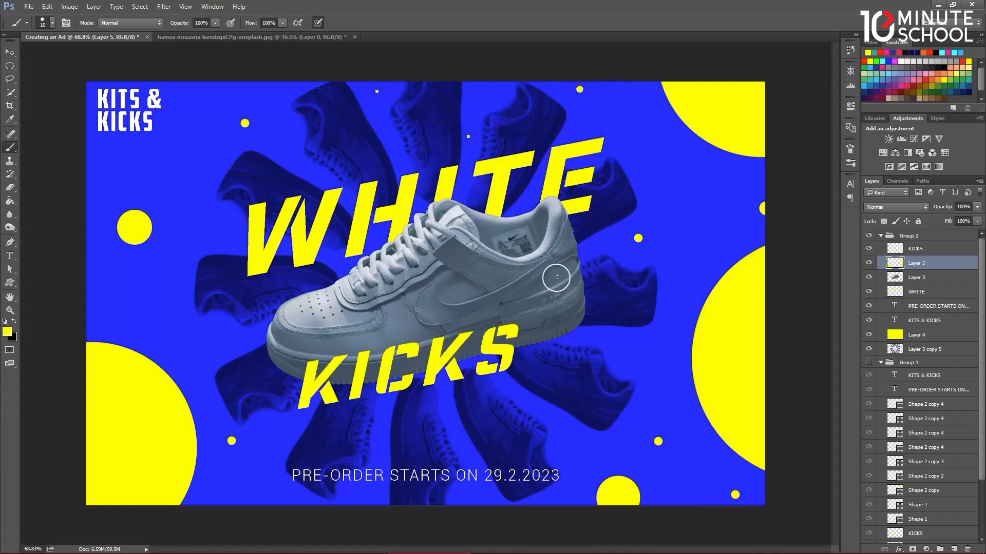
Set the foreground colour to white (ffffff) and add a new layer above the yellow circles.
{"action": "key", "text": "bracketright"}
{"action": "left_click", "coordinate": [7, 331]}
{"action": "left_click", "coordinate": [508, 108]}
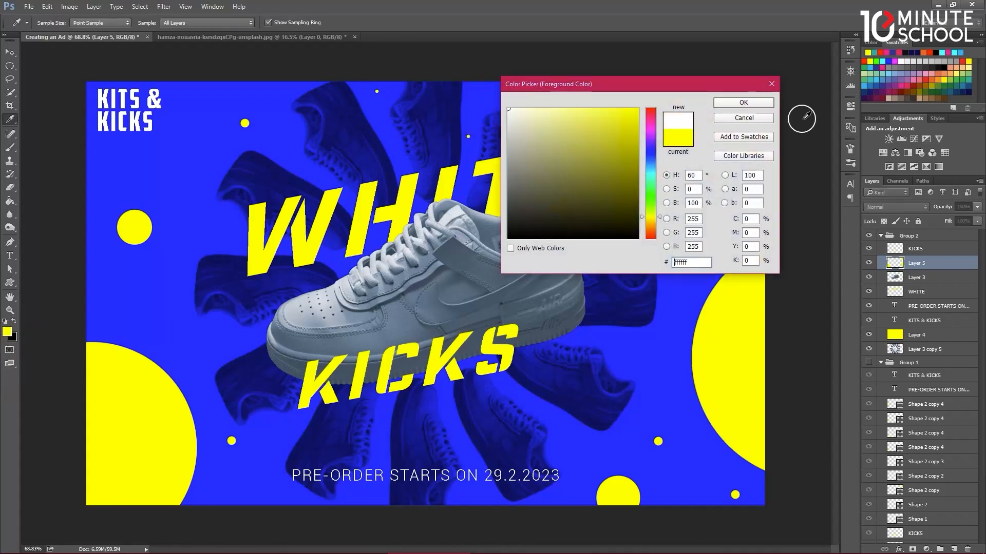
{"action": "left_click", "coordinate": [744, 102]}
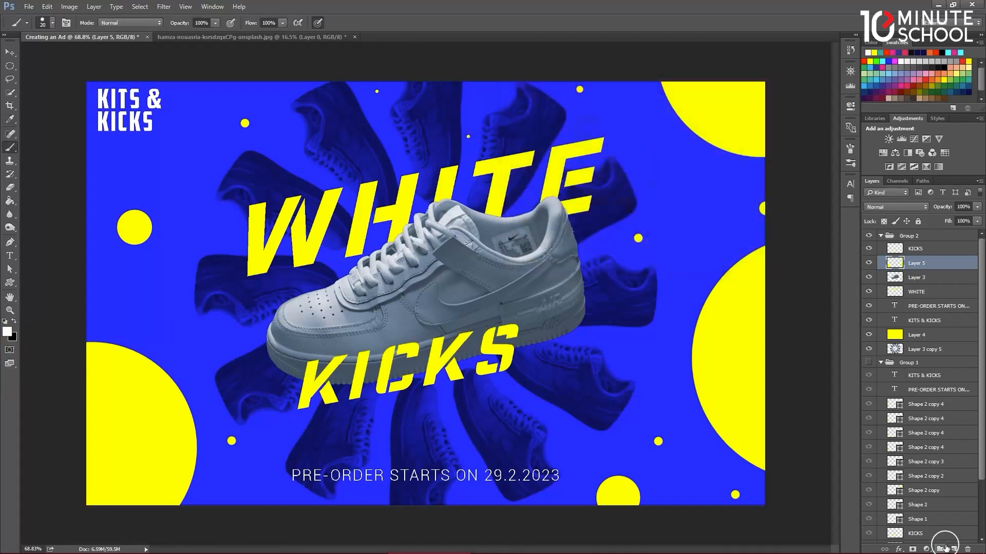
{"action": "left_click", "coordinate": [953, 549]}
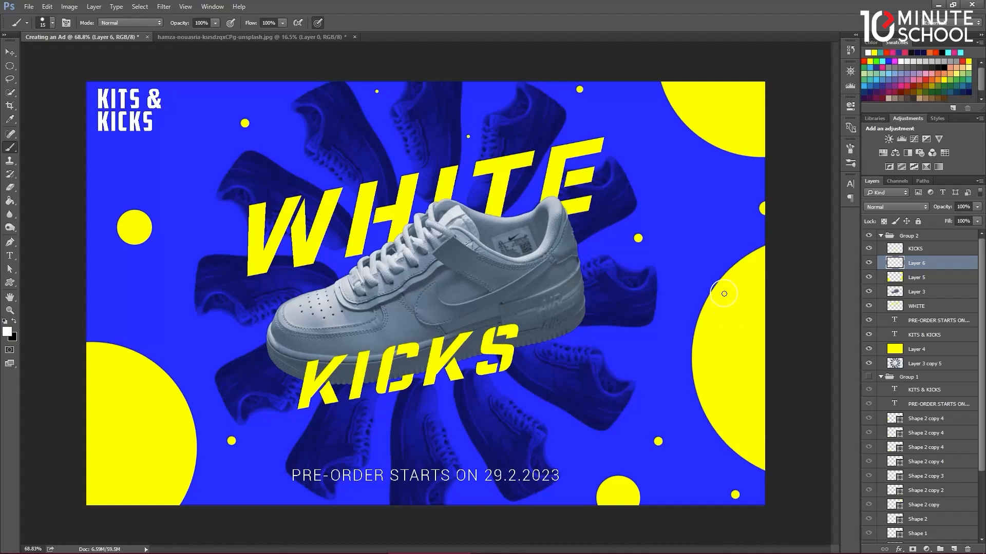
Paint two large white circles, one overlapping the right-edge yellow circle and one on the lower-left yellow circle.
{"action": "key", "text": "bracketright"}
{"action": "key", "text": "bracketright"}
{"action": "left_click", "coordinate": [715, 269]}
{"action": "left_click", "coordinate": [154, 438]}
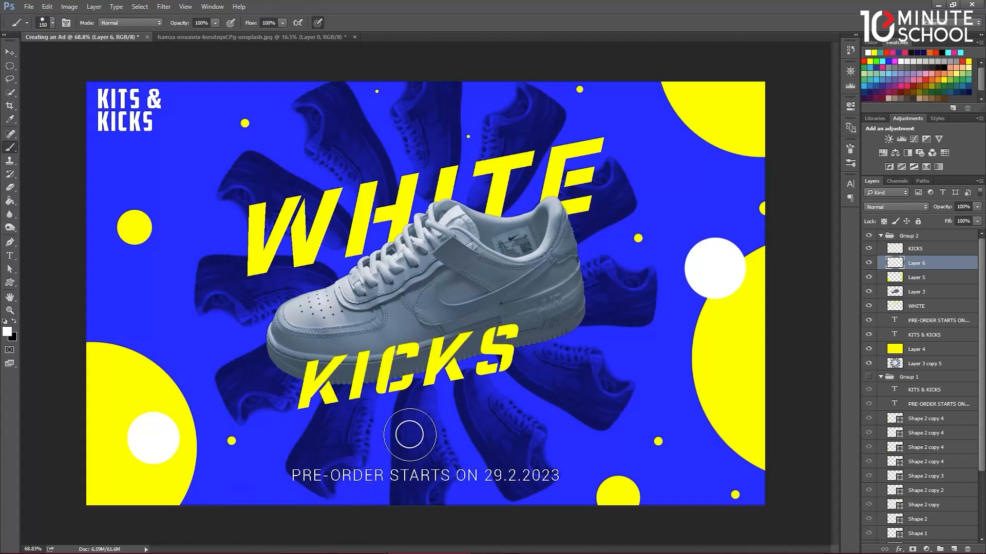
Paint two 45 px white circles, one overlapping the small left yellow circle and one below the upper-right yellow circle.
{"action": "key", "text": "bracketleft"}
{"action": "key", "text": "bracketleft"}
{"action": "key", "text": "bracketleft"}
{"action": "key", "text": "bracketleft"}
{"action": "key", "text": "bracketleft"}
{"action": "key", "text": "bracketleft"}
{"action": "left_click_drag", "start_coordinate": [145, 228], "coordinate": [150, 227]}
{"action": "left_click", "coordinate": [661, 163]}
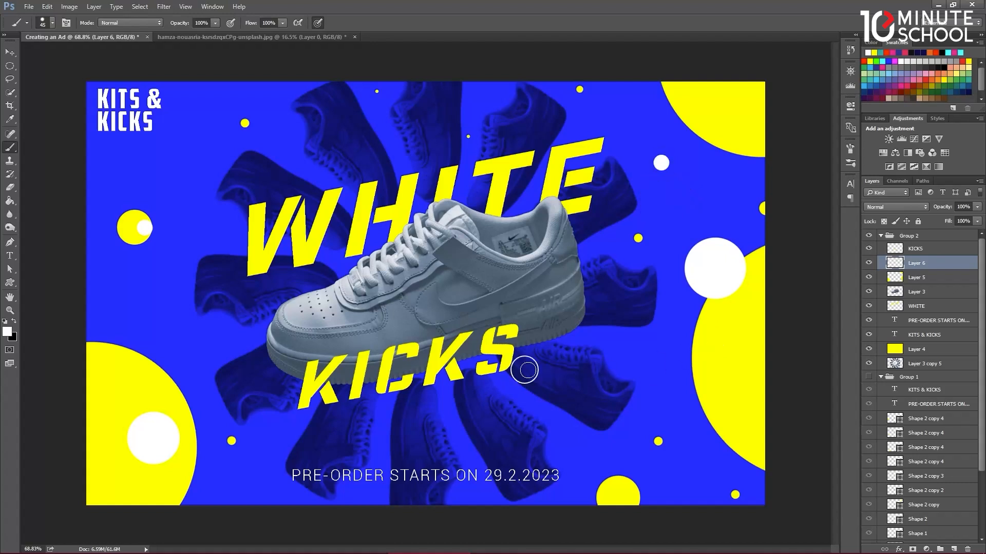
Scatter 15 px white dots over the blue background around the shoe.
{"action": "key", "text": "bracketleft"}
{"action": "key", "text": "bracketleft"}
{"action": "key", "text": "bracketleft"}
{"action": "left_click", "coordinate": [138, 309]}
{"action": "left_click", "coordinate": [225, 330]}
{"action": "left_click", "coordinate": [635, 341]}
{"action": "left_click", "coordinate": [532, 415]}
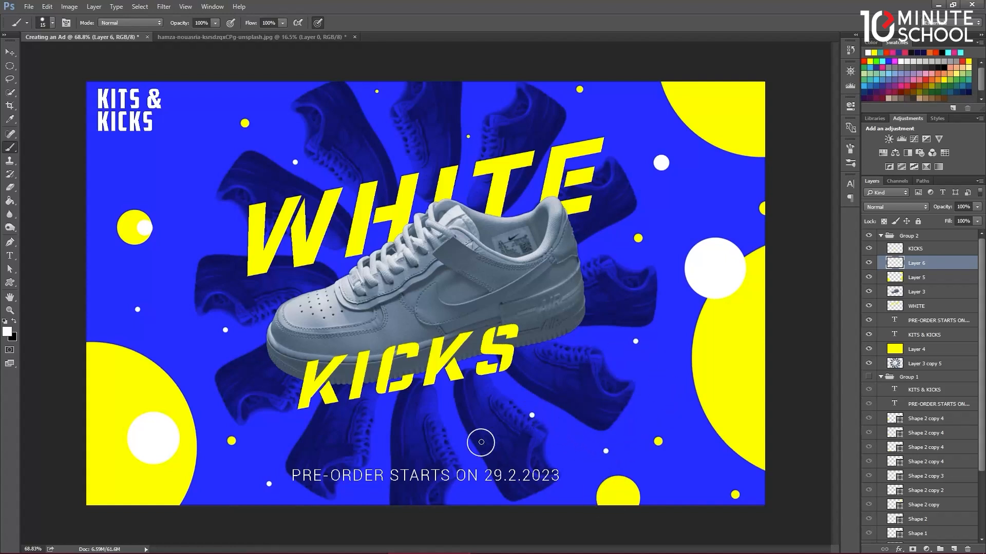
{"action": "left_click", "coordinate": [322, 434]}
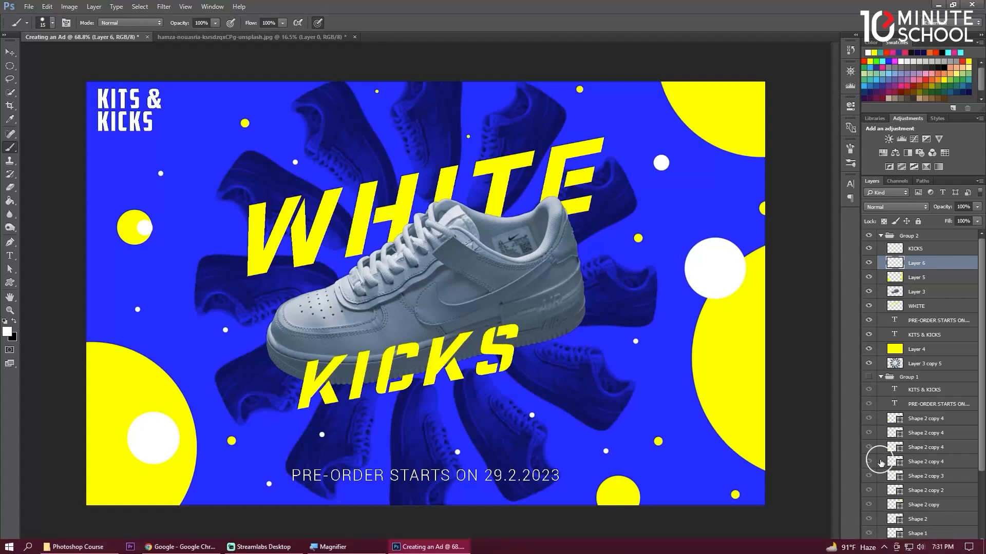
Toggle the visibility of Layer 6 to compare the design with and without the white circles and dots.
{"action": "left_click", "coordinate": [868, 263]}
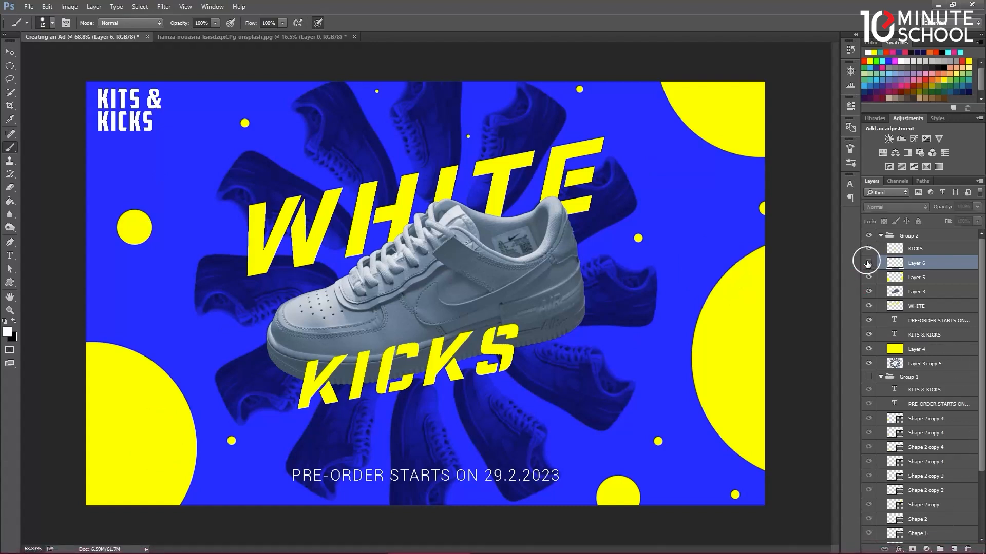
{"action": "left_click", "coordinate": [868, 263]}
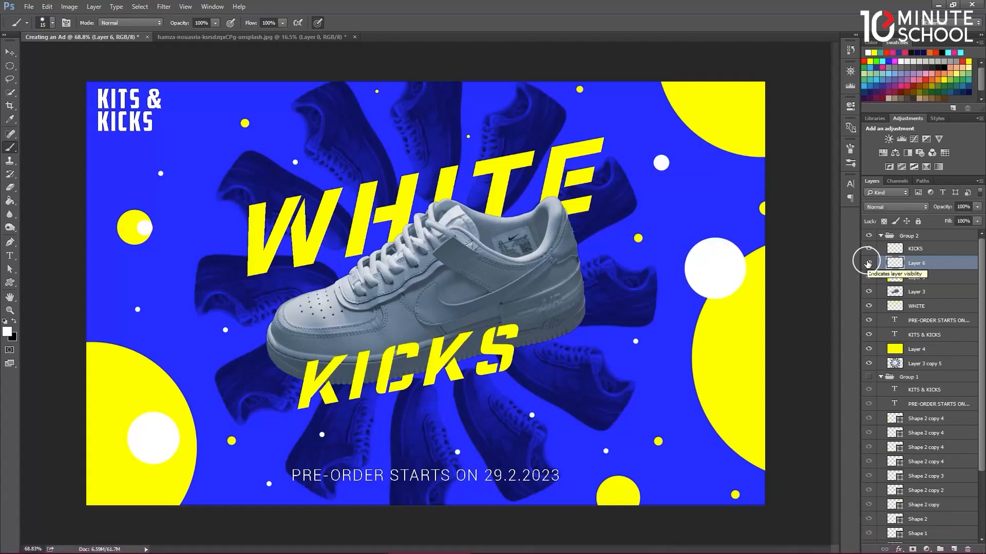
{"action": "left_click", "coordinate": [868, 263]}
{"action": "left_click", "coordinate": [868, 263]}
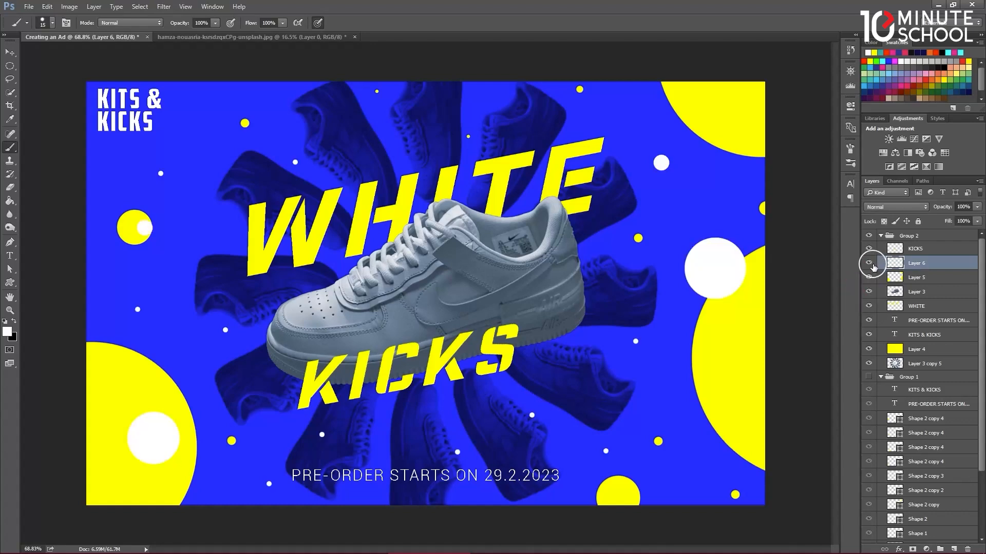
Compare the circle variant in Group 2 with the original design in Group 1, ending with only Group 2 visible.
{"action": "left_click", "coordinate": [868, 236]}
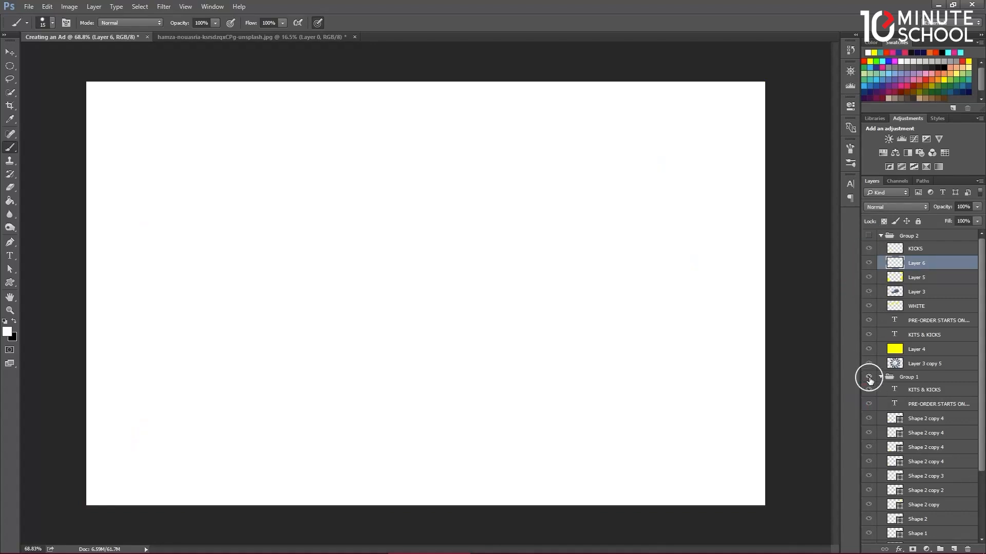
{"action": "left_click", "coordinate": [868, 378]}
{"action": "left_click", "coordinate": [868, 379]}
{"action": "left_click", "coordinate": [868, 235]}
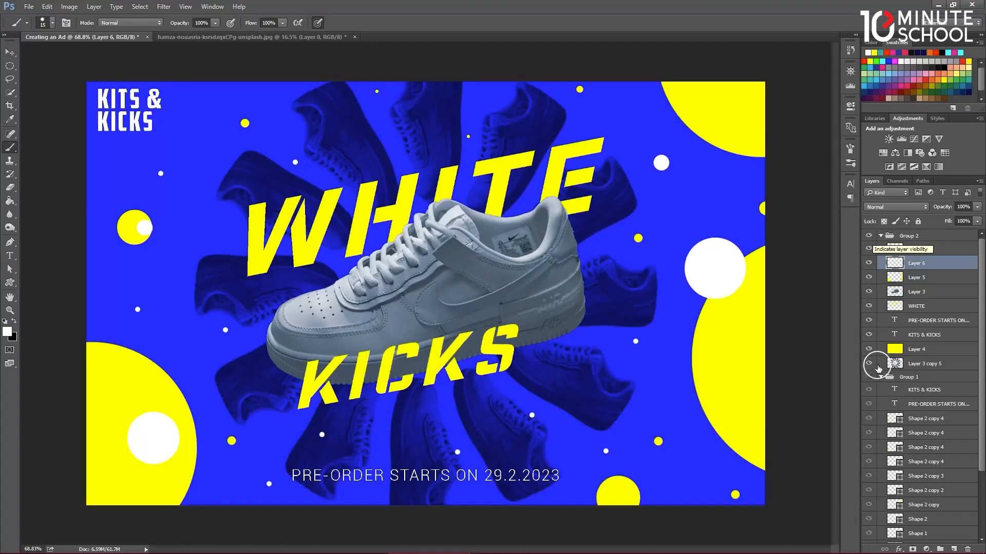
{"action": "left_click", "coordinate": [927, 292]}
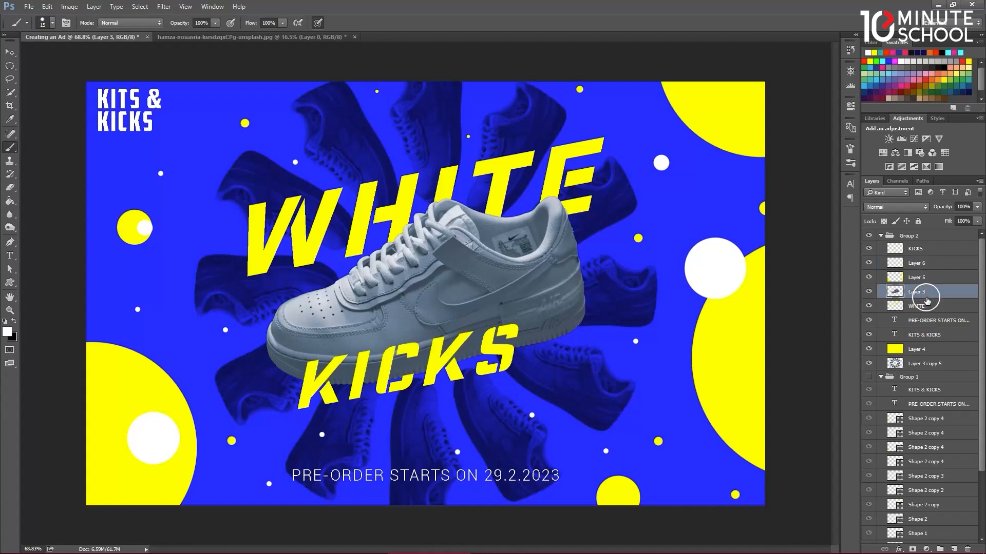
{"action": "key", "text": "Delete"}
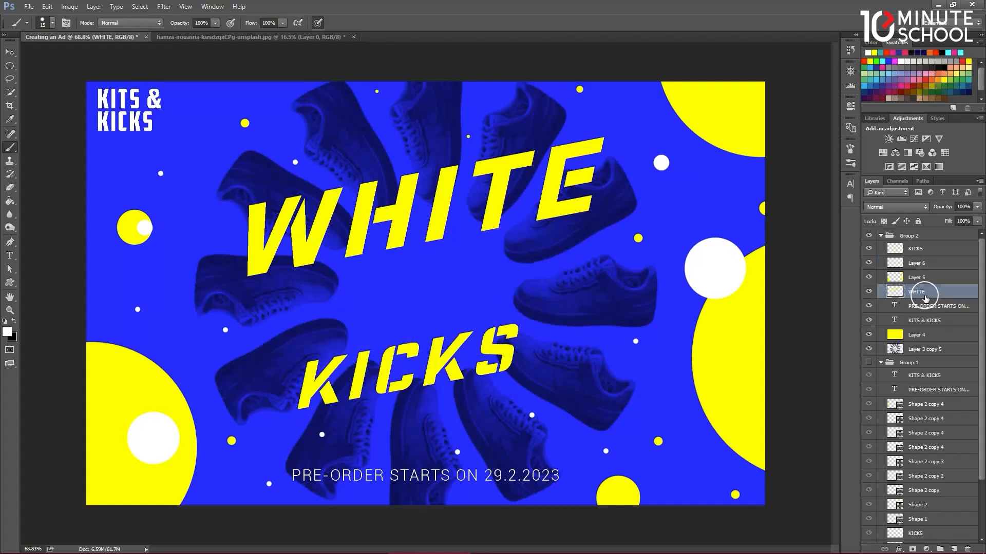
{"action": "key", "text": "ctrl+alt+z"}
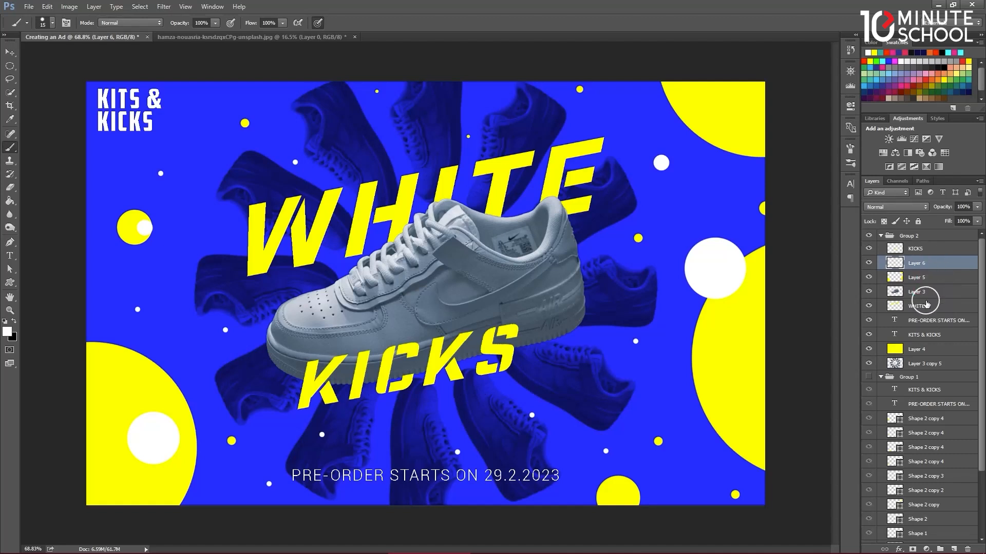
Rename Layer 3, the main sneaker layer, as Shoe.
{"action": "left_click", "coordinate": [918, 297]}
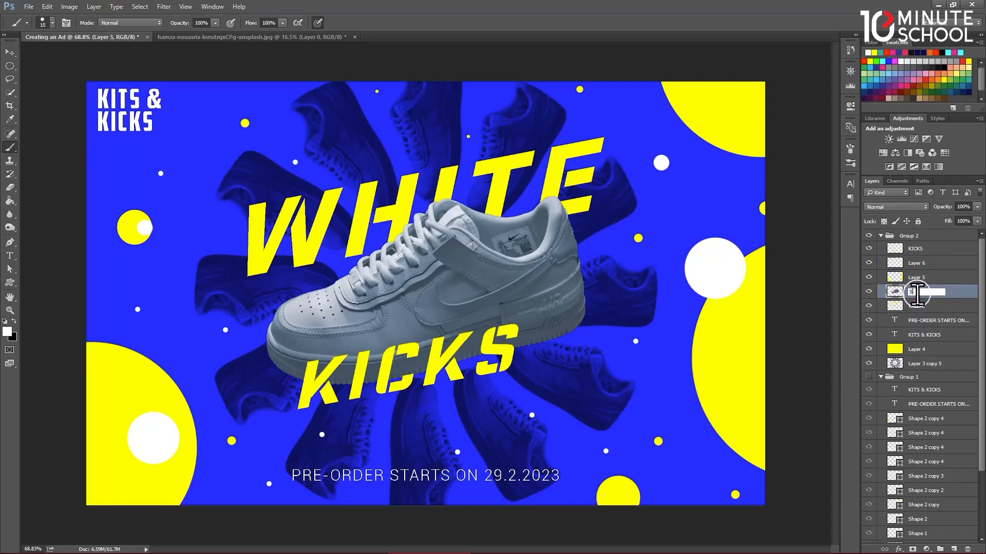
{"action": "type", "text": "Shoe"}
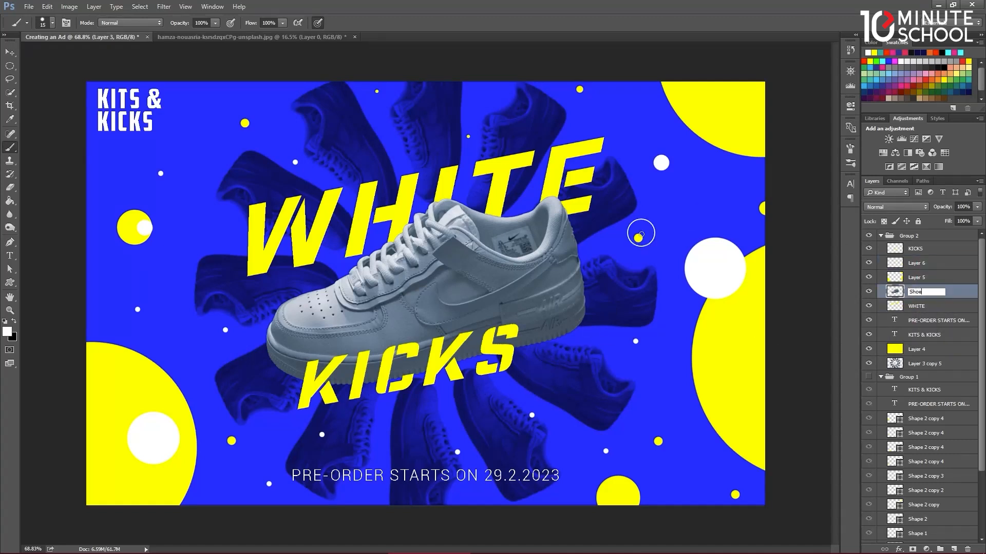
{"action": "left_click", "coordinate": [10, 52]}
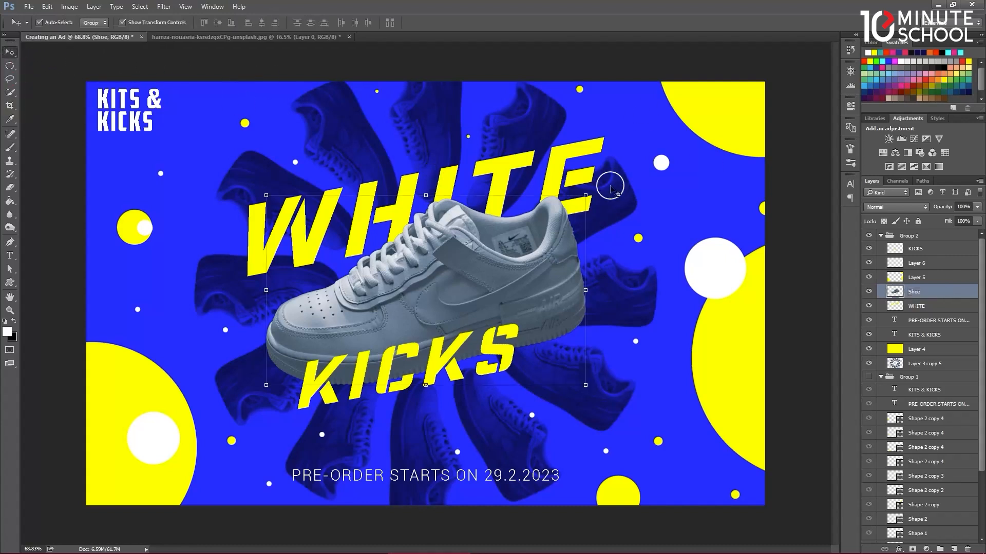
{"action": "left_click", "coordinate": [473, 126]}
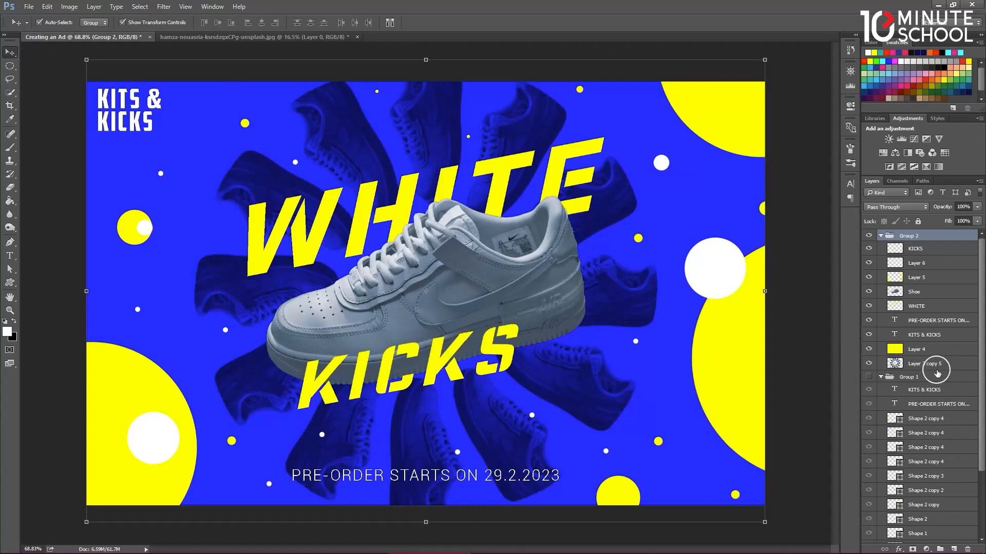
Toggle the visibility of Layer 4 to examine how its Subtract fill colours the background.
{"action": "left_click", "coordinate": [924, 354]}
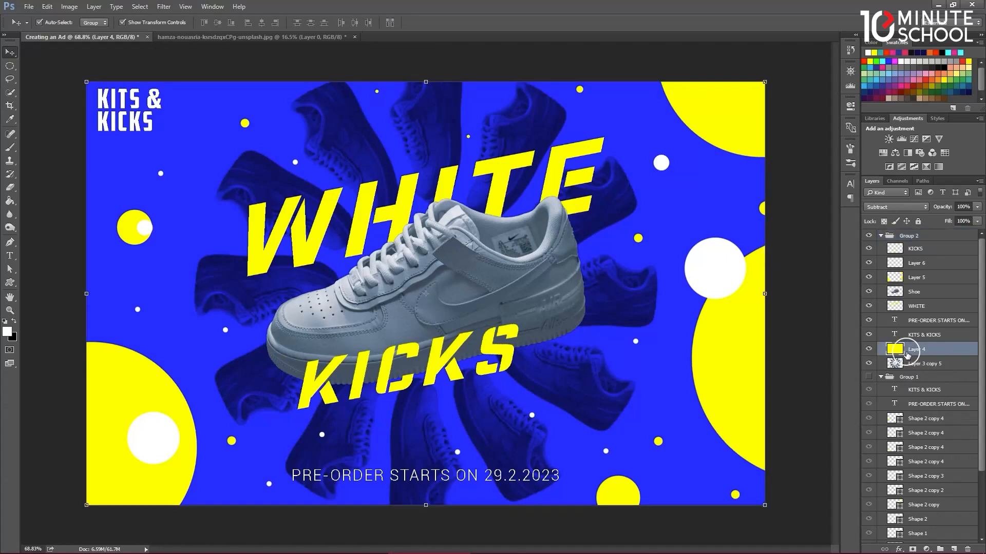
{"action": "left_click", "coordinate": [869, 350]}
{"action": "left_click", "coordinate": [868, 351]}
{"action": "left_click", "coordinate": [867, 351]}
{"action": "left_click", "coordinate": [867, 350]}
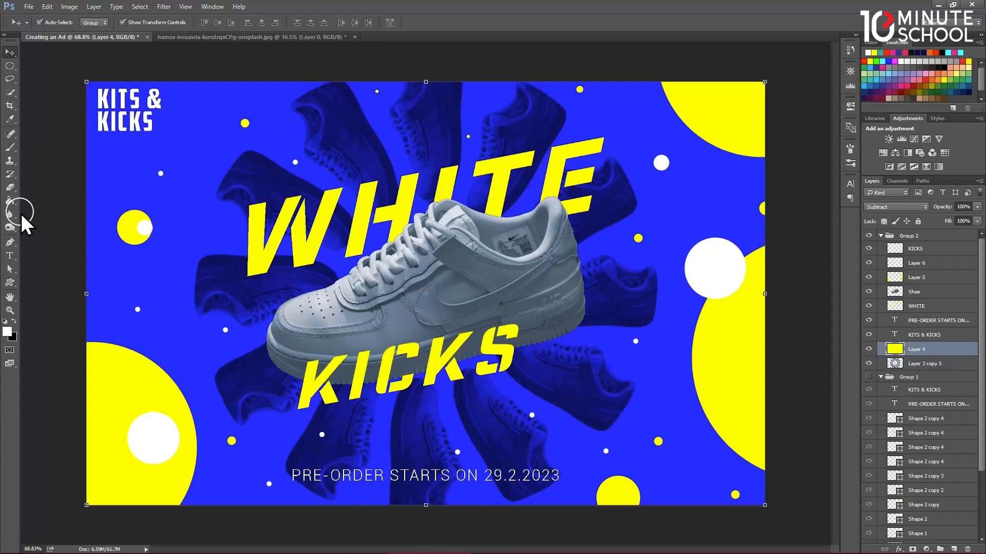
Try a magenta Paint Bucket fill on Layer 4 and refill it with yellow.
{"action": "left_click", "coordinate": [9, 201]}
{"action": "left_click", "coordinate": [898, 79]}
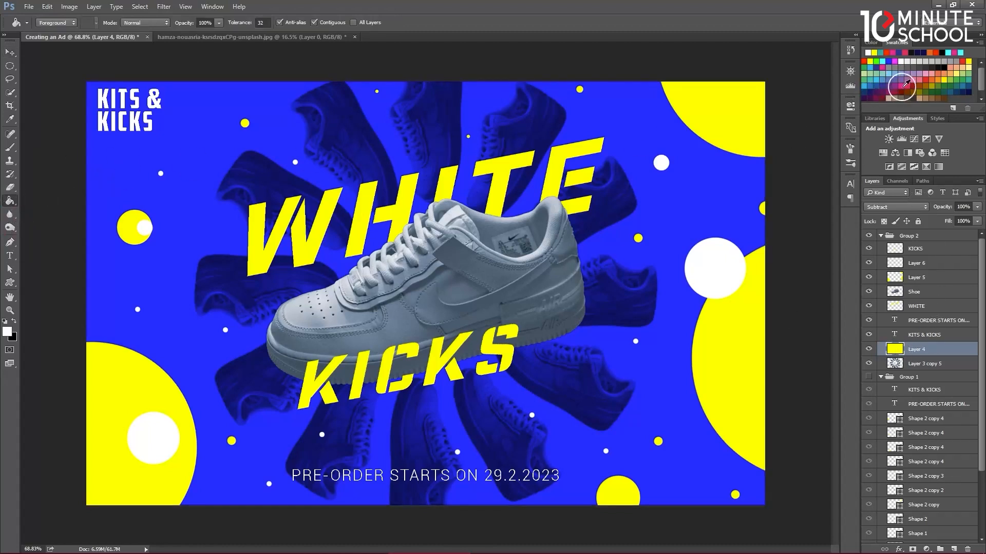
{"action": "left_click", "coordinate": [672, 216]}
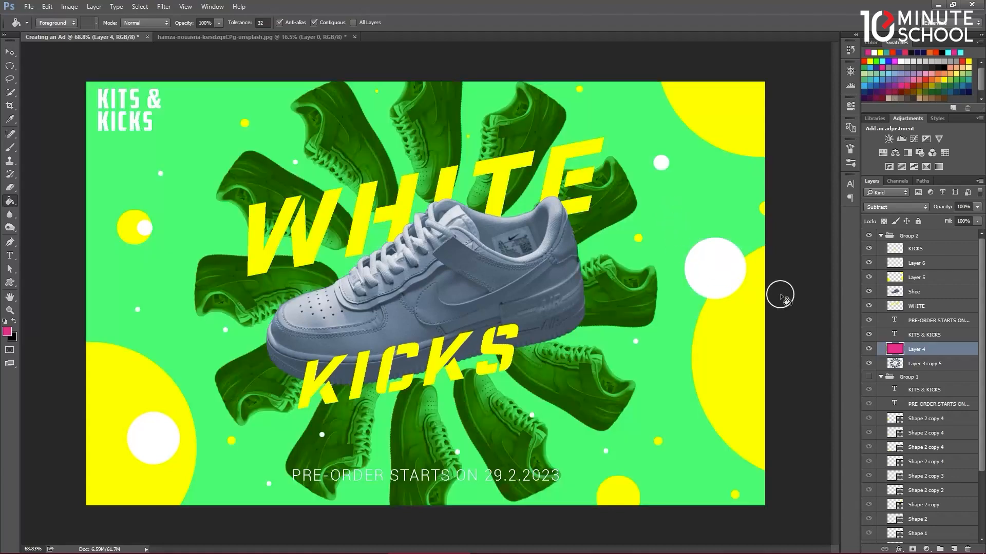
{"action": "left_click", "coordinate": [965, 61]}
{"action": "left_click", "coordinate": [677, 160]}
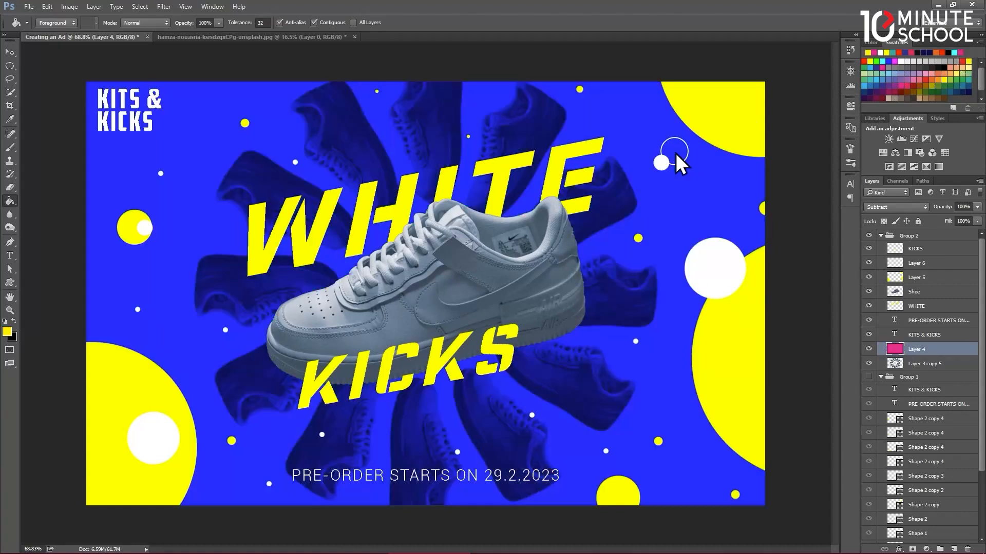
Fill Layer 4 with crimson using the Paint Bucket, and duplicate it with the original hidden.
{"action": "left_click", "coordinate": [914, 52]}
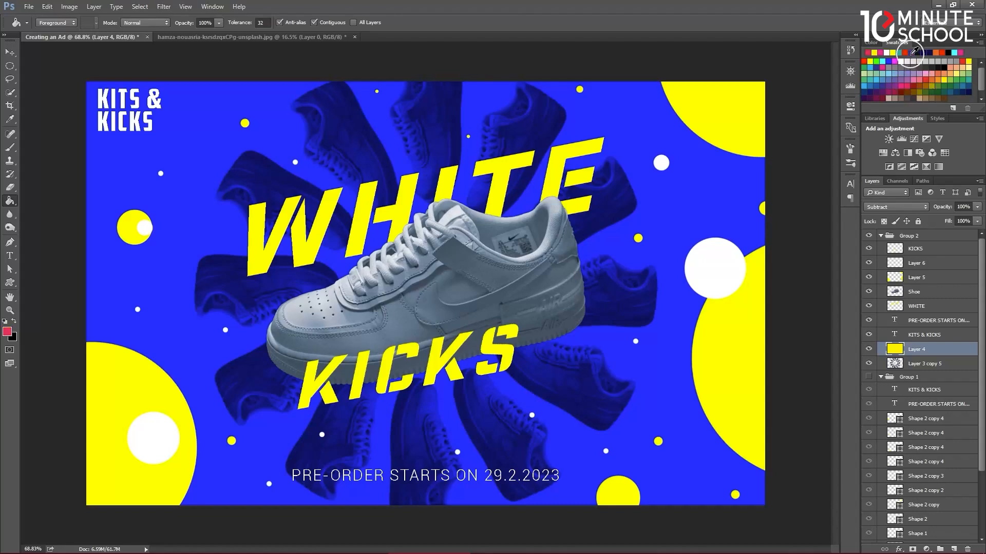
{"action": "left_click", "coordinate": [466, 138]}
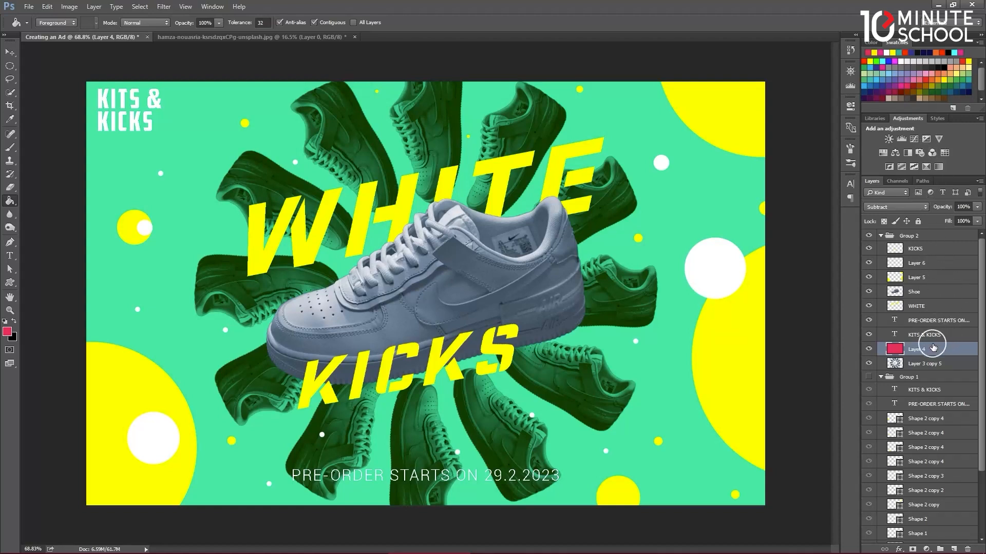
{"action": "key", "text": "ctrl+j"}
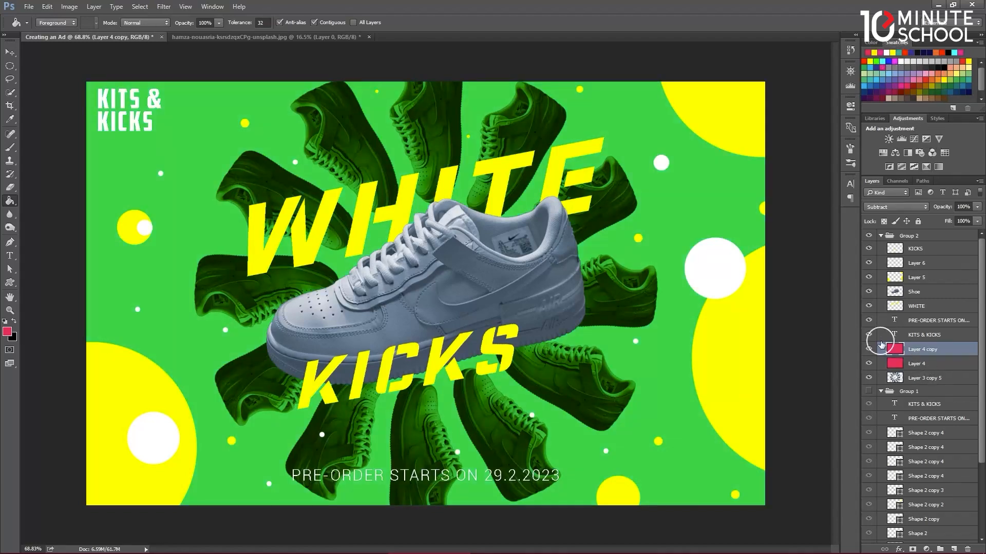
{"action": "left_click", "coordinate": [868, 364]}
Try light blue, magenta and navy fills on Layer 4 copy, ending with light blue again.
{"action": "left_click", "coordinate": [882, 61]}
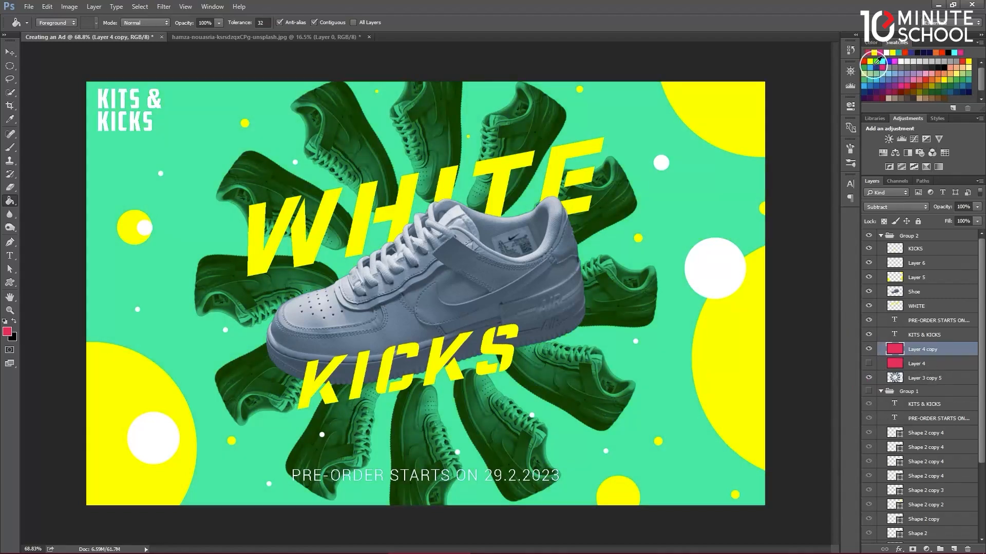
{"action": "left_click", "coordinate": [691, 178]}
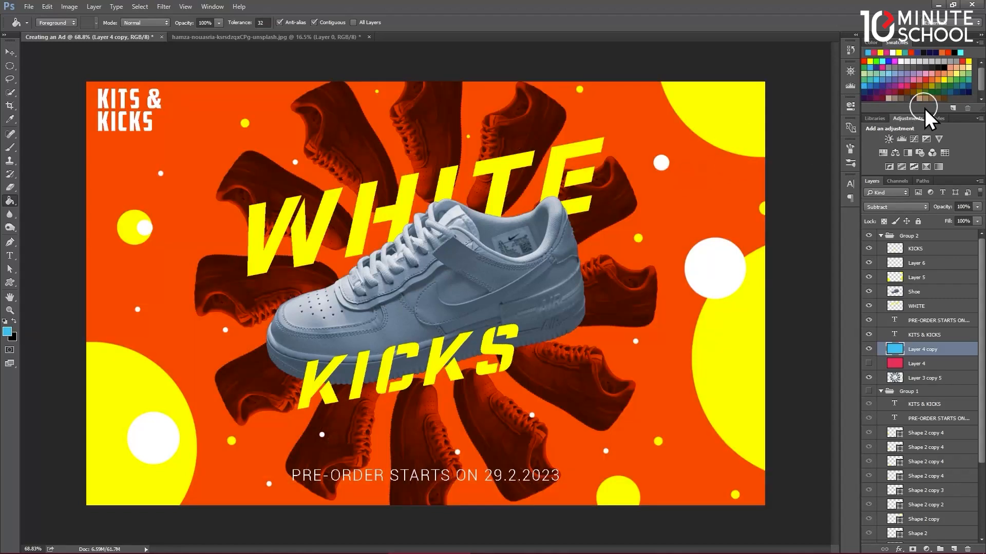
{"action": "left_click", "coordinate": [905, 85]}
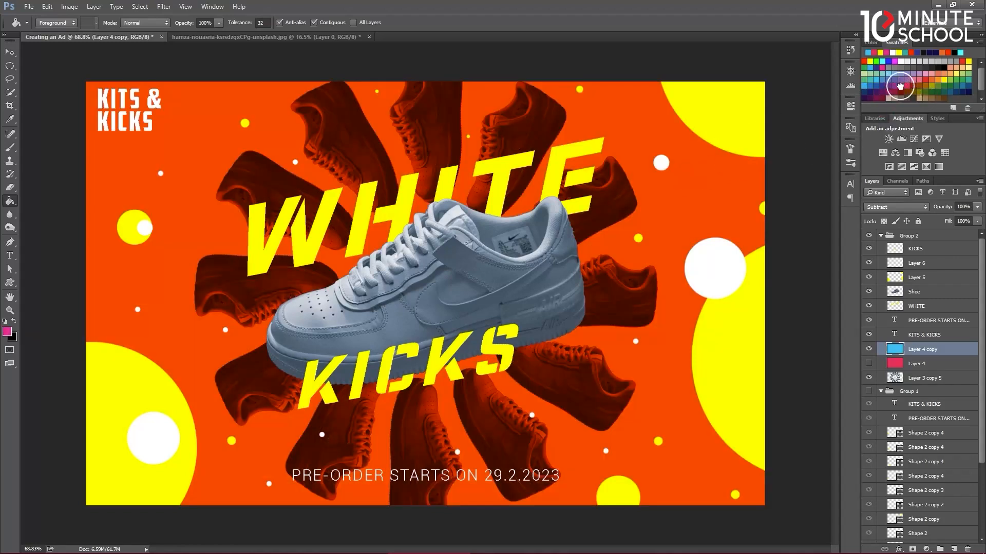
{"action": "left_click", "coordinate": [706, 185]}
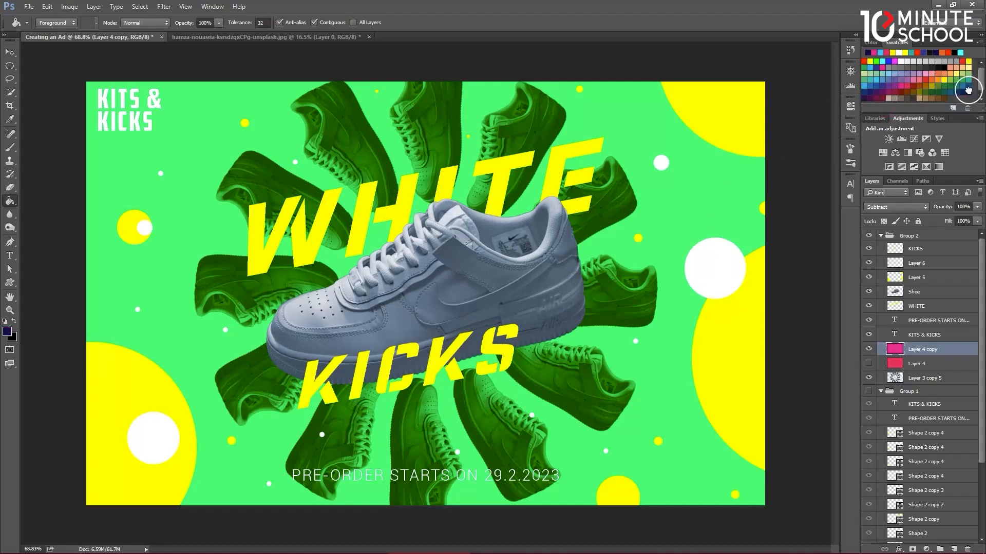
{"action": "left_click", "coordinate": [734, 160]}
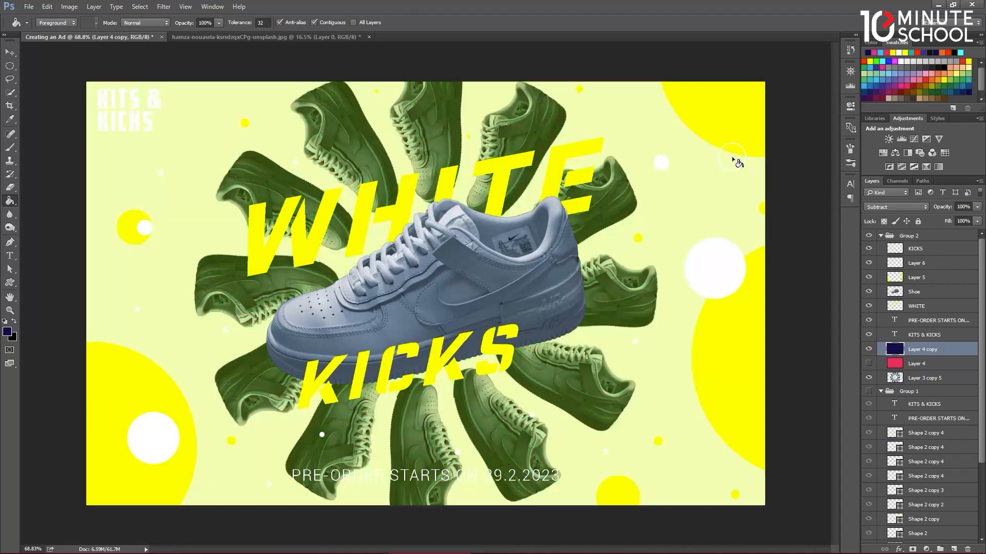
{"action": "left_click", "coordinate": [882, 52]}
{"action": "left_click", "coordinate": [699, 156]}
Fill Layer 4 copy with orange-red and check the background with the layer hidden and shown.
{"action": "left_click", "coordinate": [920, 52]}
{"action": "left_click", "coordinate": [748, 181]}
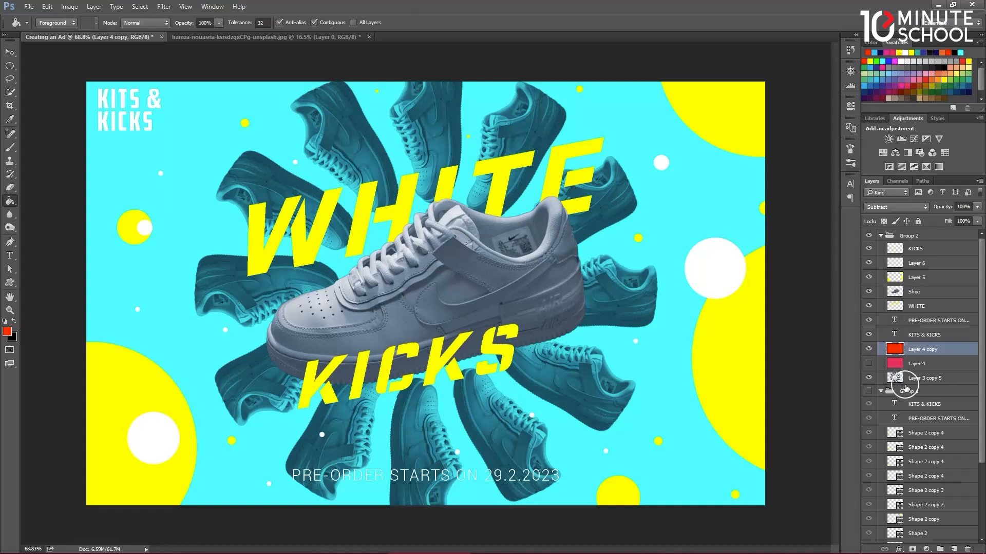
{"action": "left_click", "coordinate": [868, 350]}
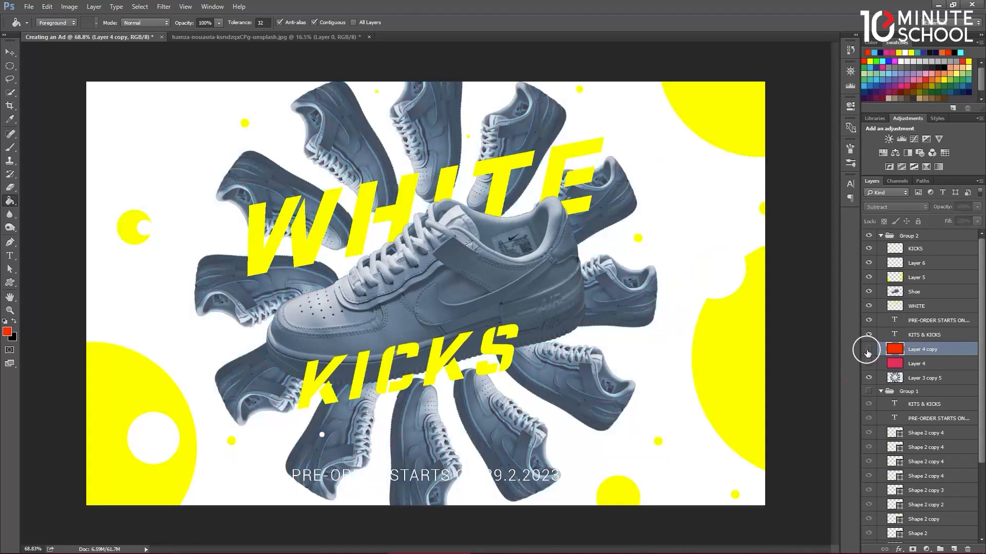
{"action": "left_click", "coordinate": [868, 350]}
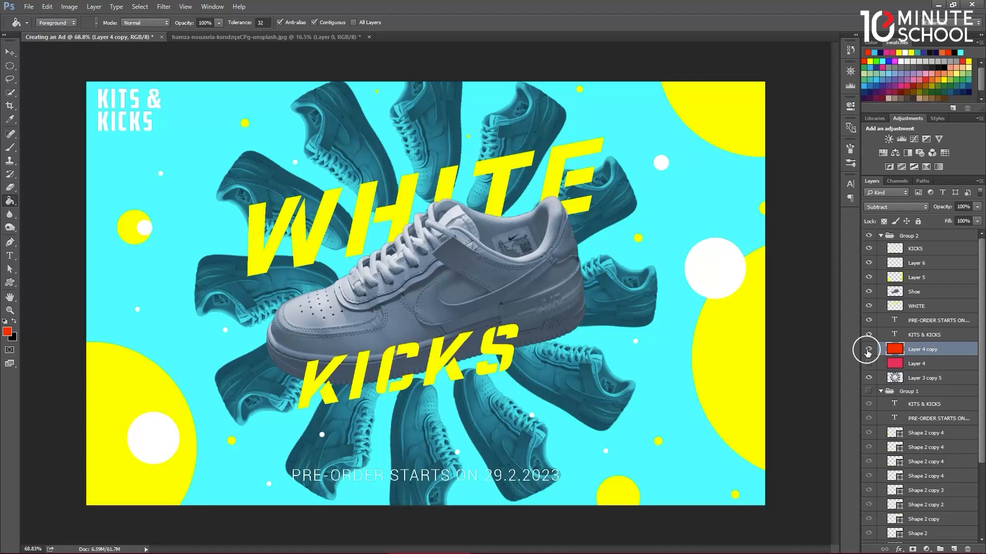
Hide Layer 4 copy and show Layer 4 to compare the two background colours.
{"action": "left_click", "coordinate": [868, 349]}
{"action": "left_click", "coordinate": [868, 363]}
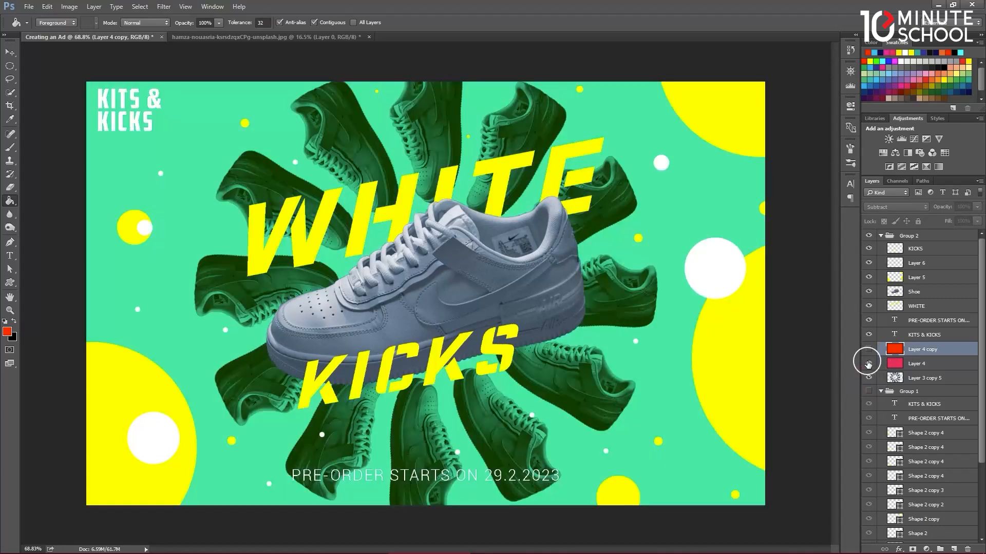
{"action": "scroll", "coordinate": [869, 354], "scroll_direction": "down", "scroll_amount": 3}
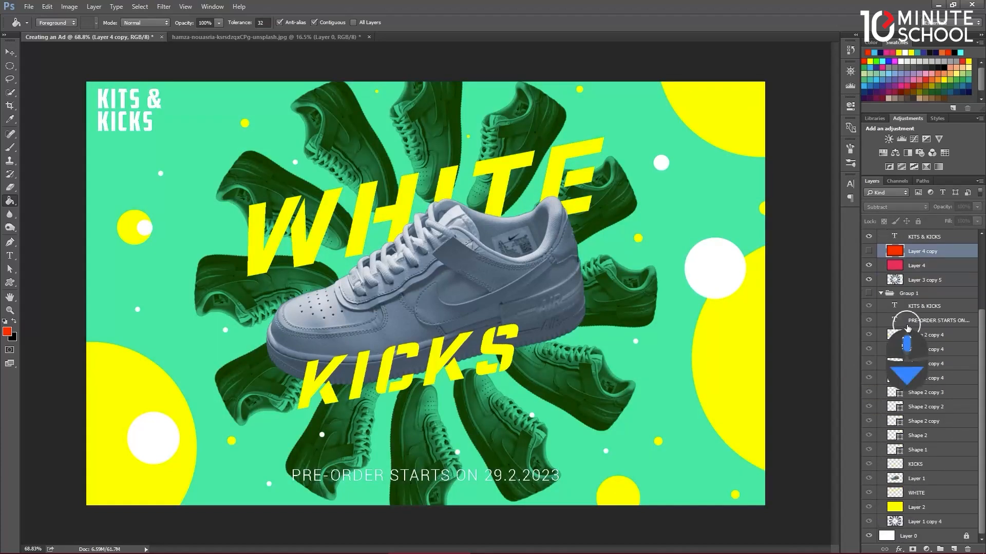
{"action": "scroll", "coordinate": [871, 254], "scroll_direction": "up", "scroll_amount": 3}
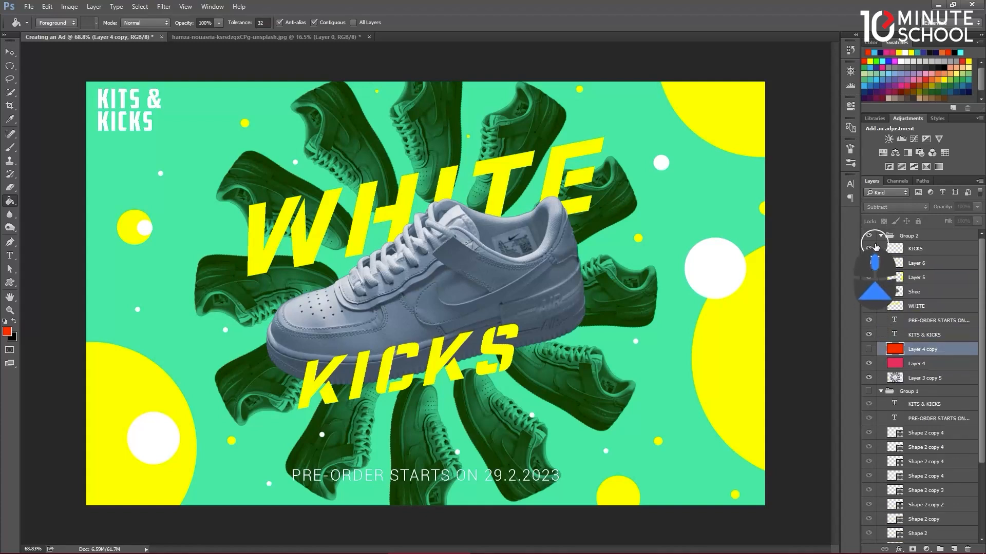
Display the lightning-bolt design in Group 1 without Group 2, and return to the circle variant in Group 2.
{"action": "left_click", "coordinate": [869, 235]}
{"action": "scroll", "coordinate": [869, 398], "scroll_direction": "down", "scroll_amount": 2}
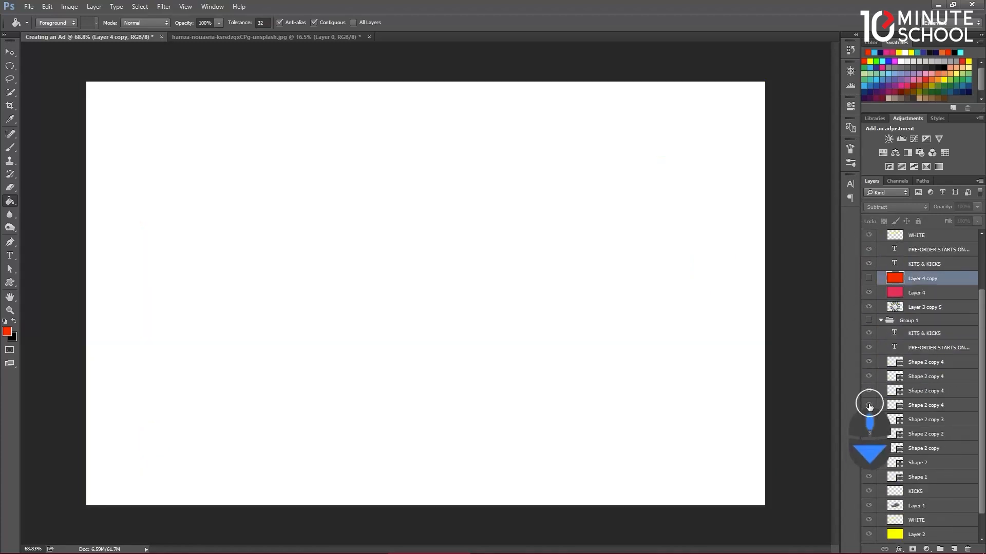
{"action": "left_click", "coordinate": [870, 321]}
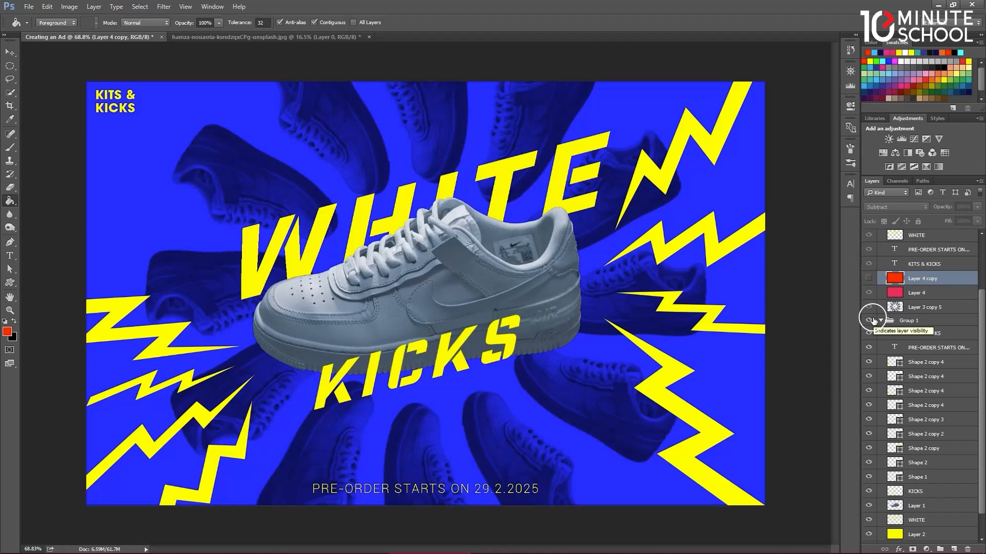
{"action": "left_click", "coordinate": [869, 321]}
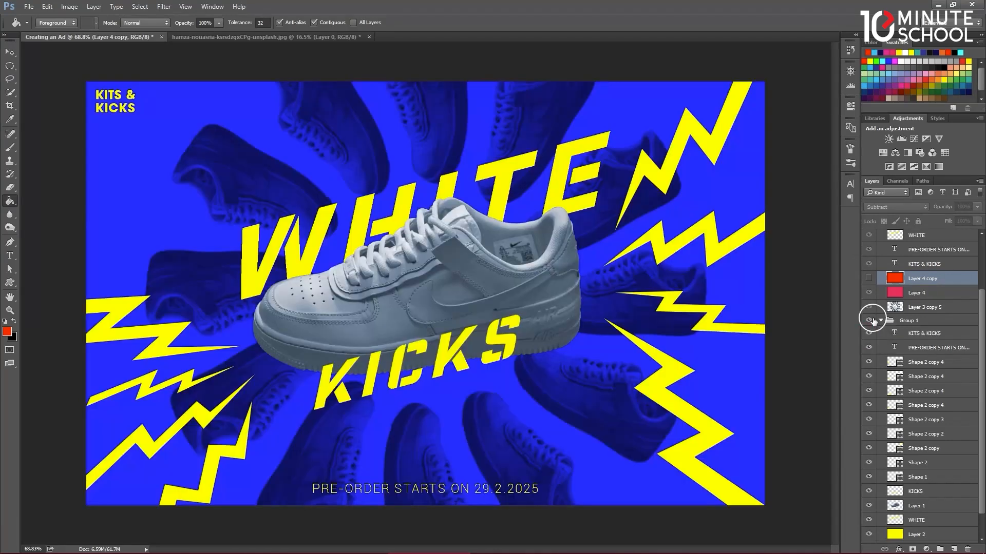
{"action": "left_click", "coordinate": [871, 319]}
{"action": "left_click", "coordinate": [869, 280]}
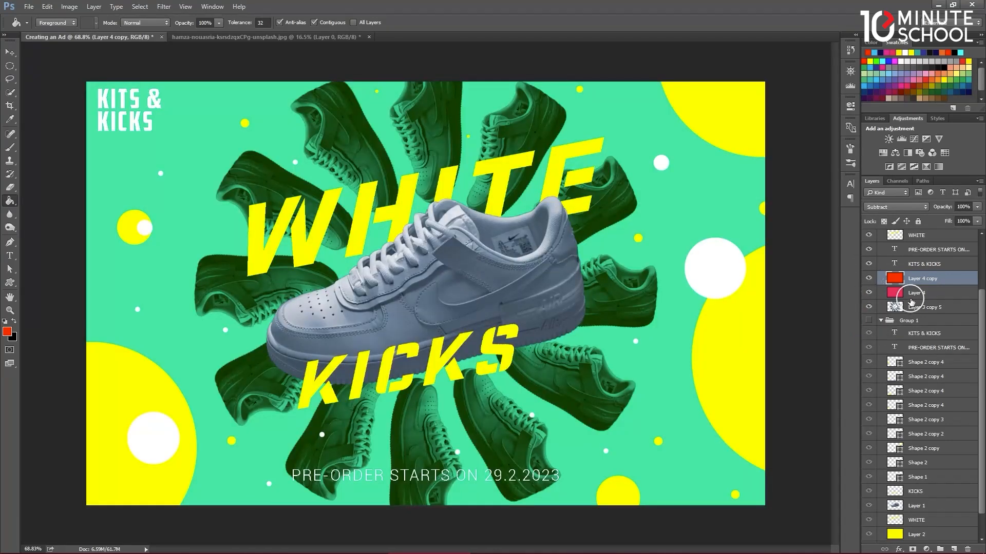
Hide Layer 4, show the orange-red Layer 4 copy, and select Group 2 with the Move tool.
{"action": "scroll", "coordinate": [870, 284], "scroll_direction": "up", "scroll_amount": 3}
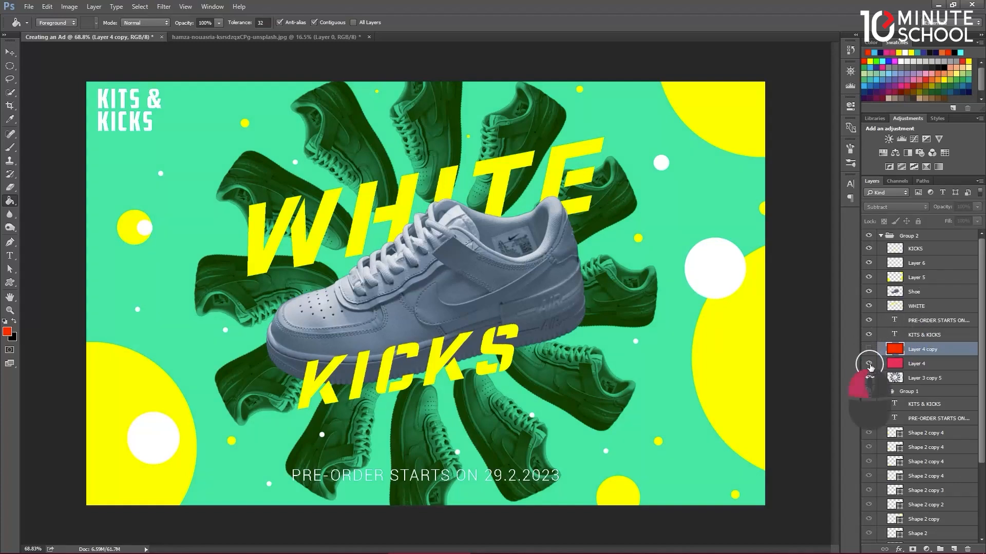
{"action": "left_click", "coordinate": [869, 364]}
{"action": "left_click", "coordinate": [870, 350]}
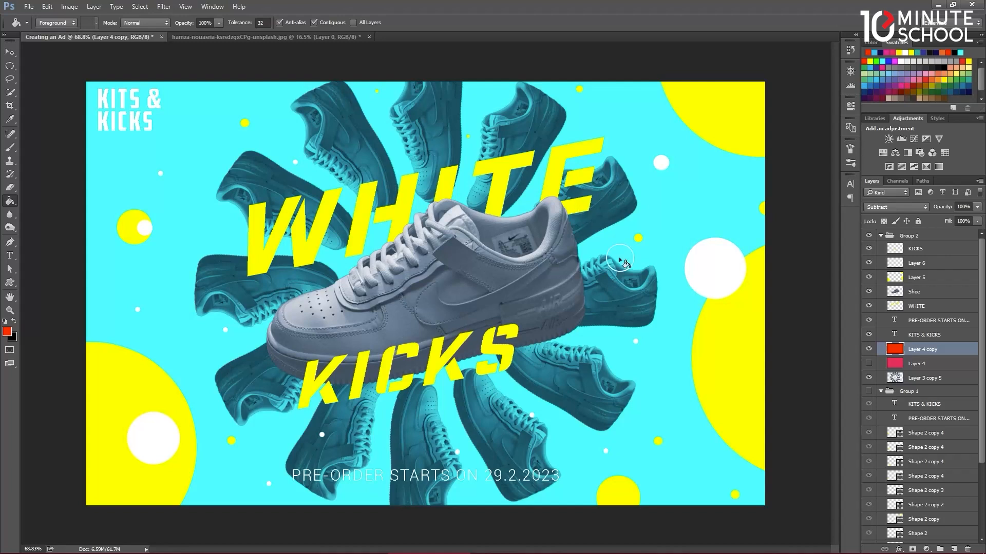
{"action": "key", "text": "v"}
{"action": "left_click", "coordinate": [511, 253]}
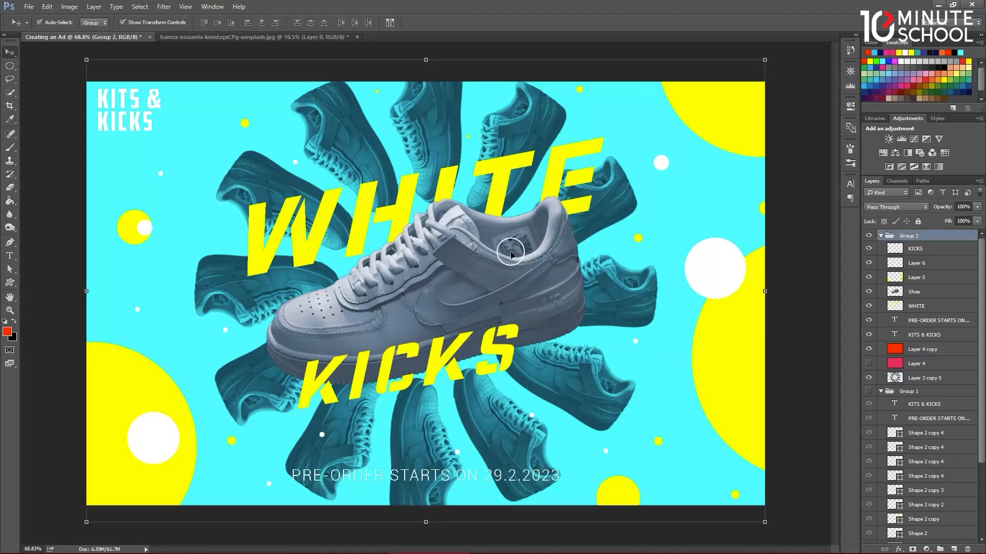